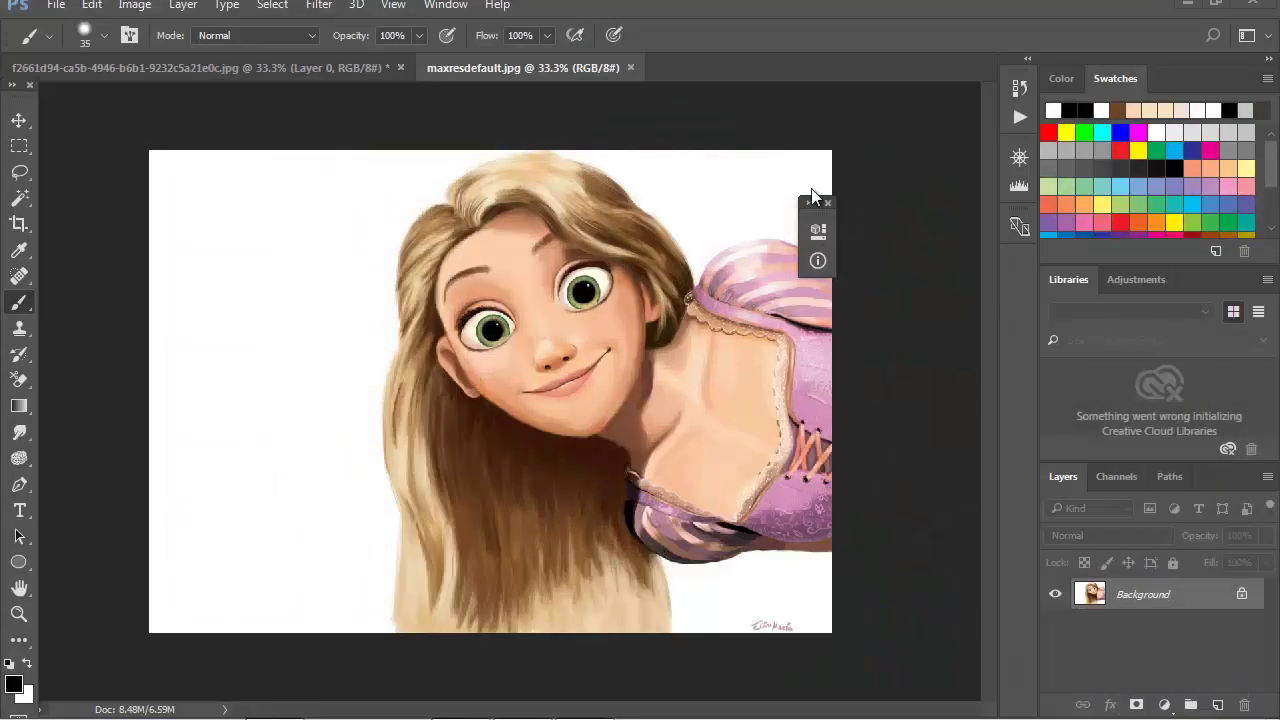
- Unlock the background as Layer 0 and Magic Wand-delete the white area left of Rapunzel
left_click_drag(822, 220, 987, 208)
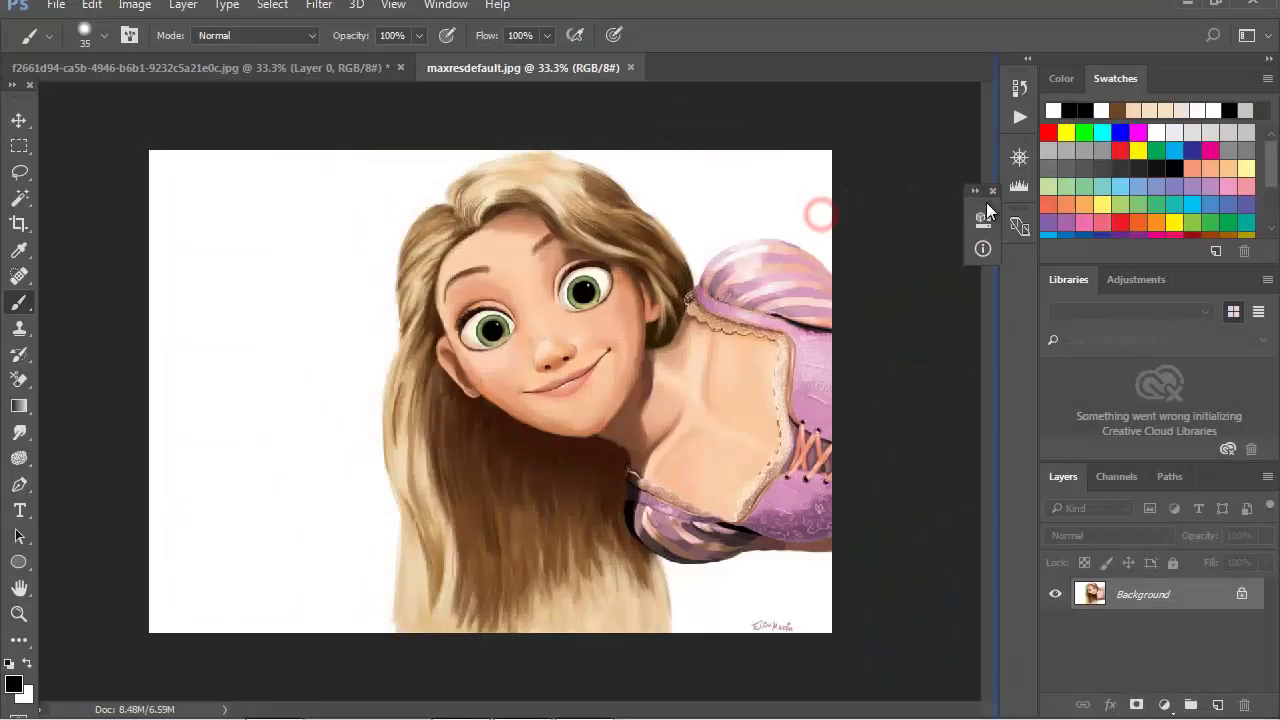
left_click(1241, 596)
left_click(21, 199)
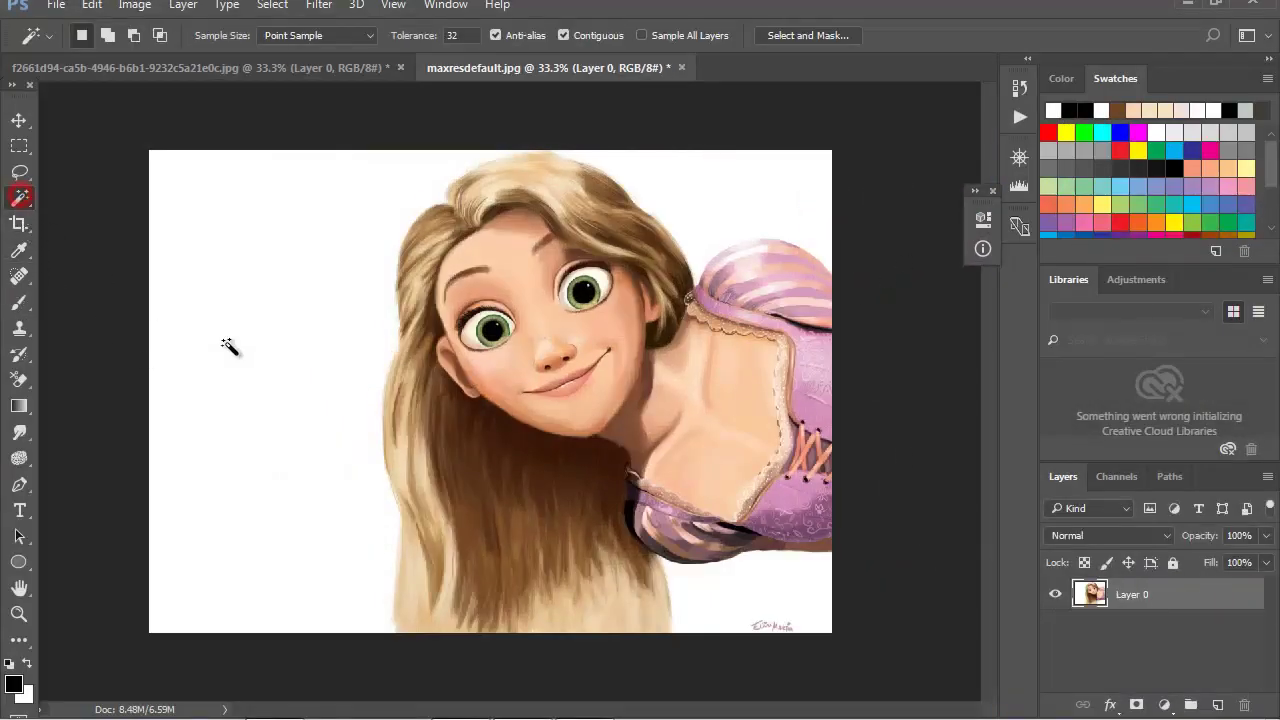
left_click(245, 470)
key("Delete")
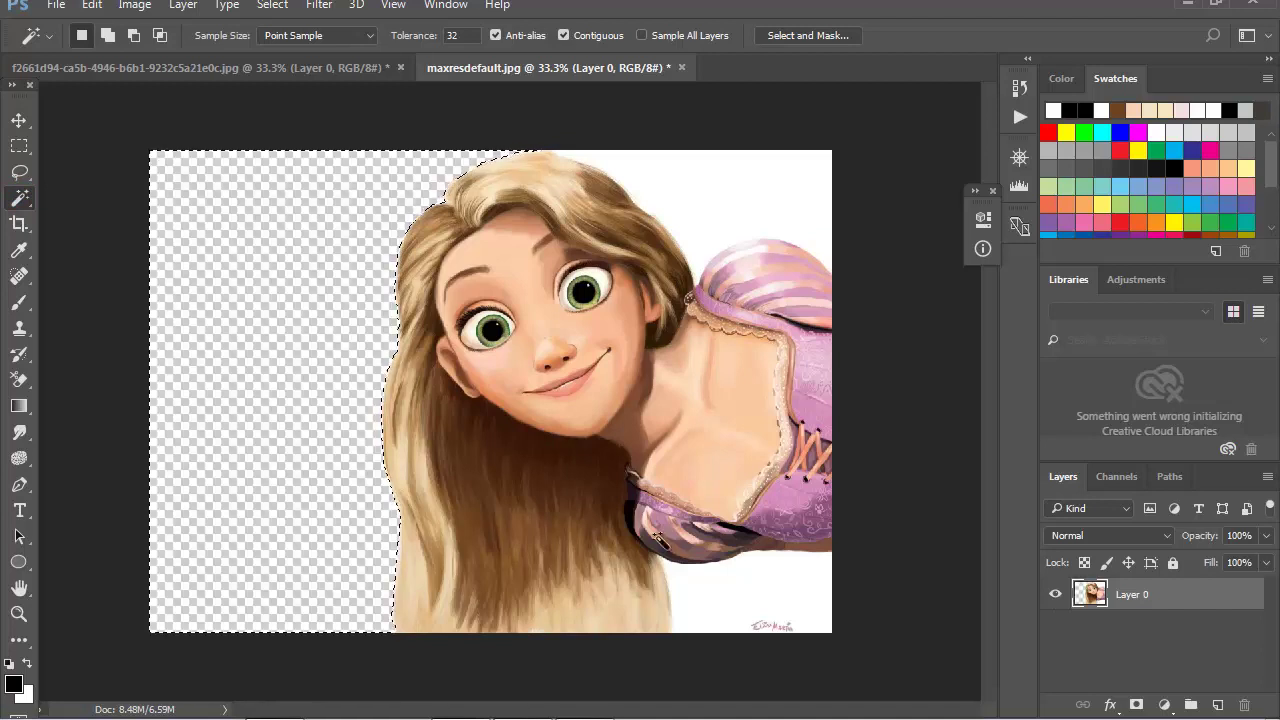
left_click(757, 600)
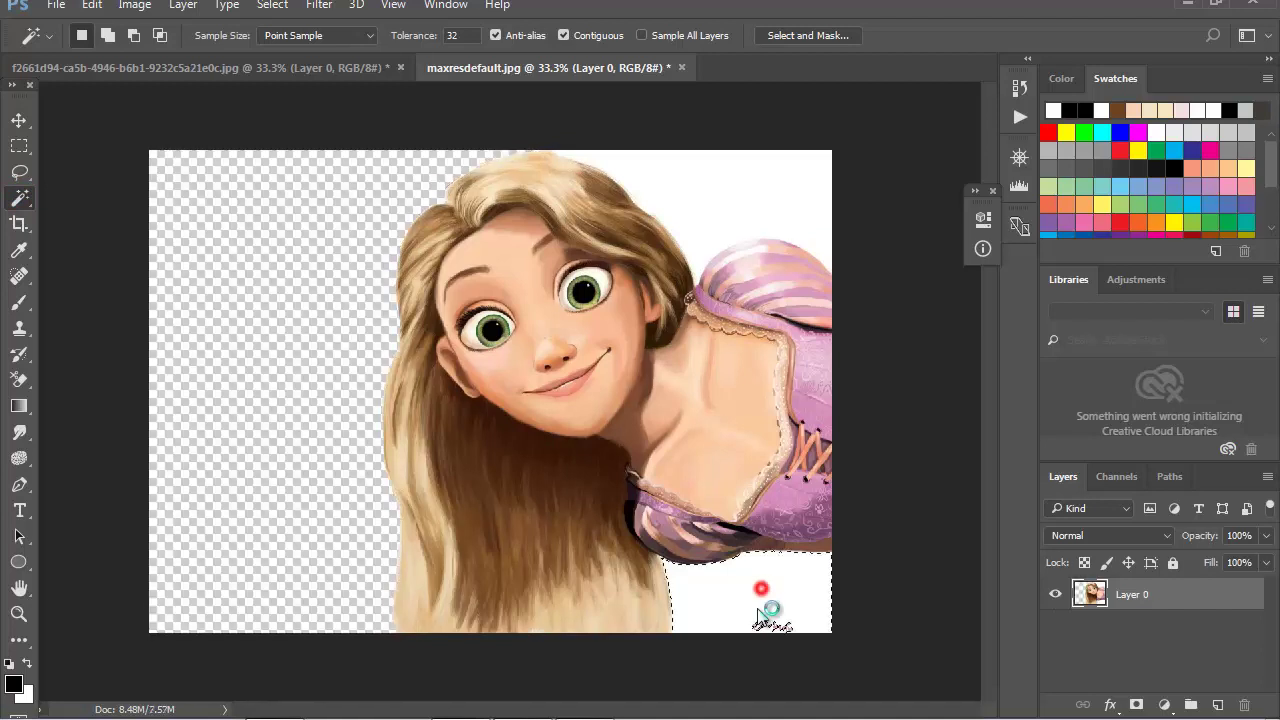
left_click(736, 207, "shift")
- Delete the remaining white background on the right side, then deselect
right_click(19, 197)
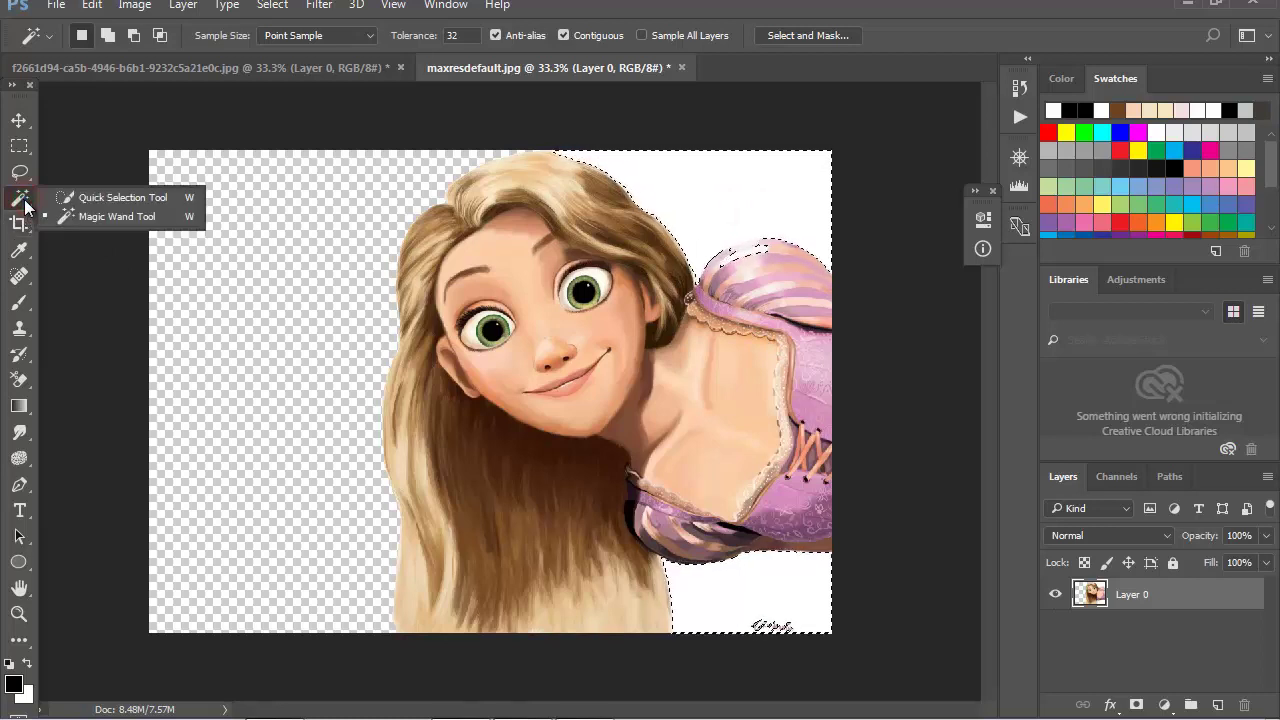
left_click(90, 197)
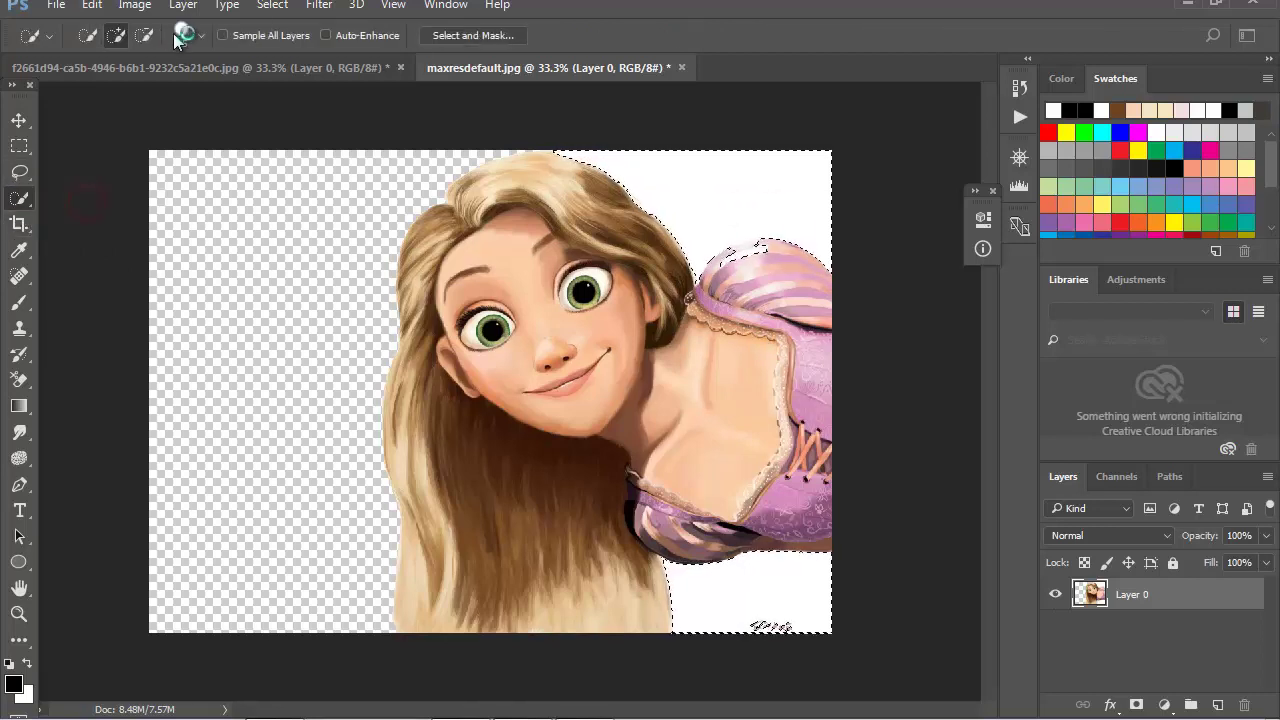
left_click(146, 36)
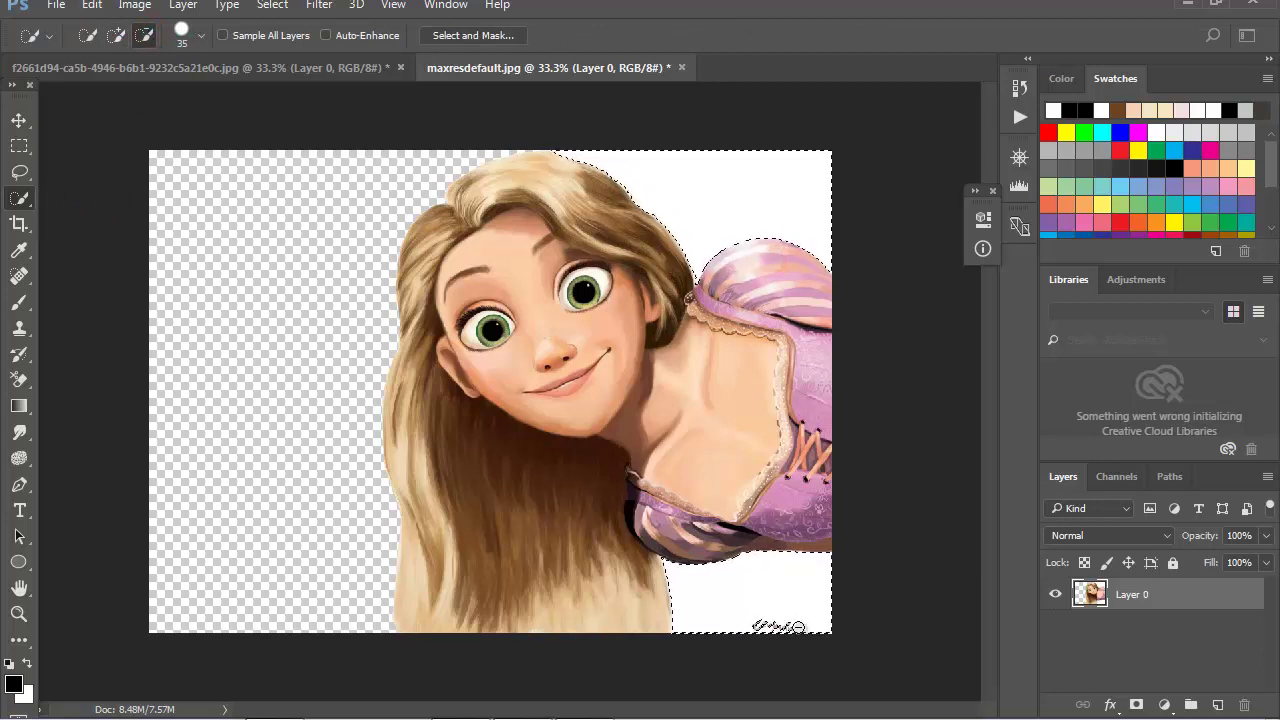
left_click(18, 121)
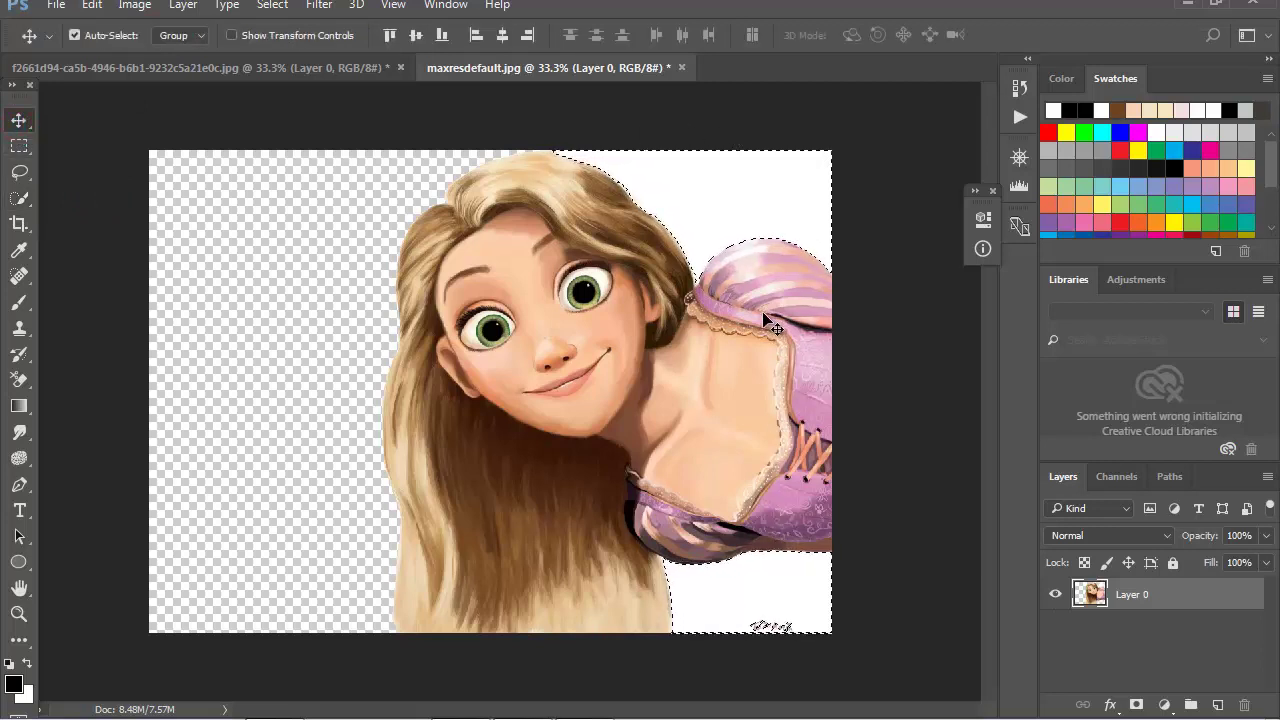
key("Delete")
left_click(272, 5)
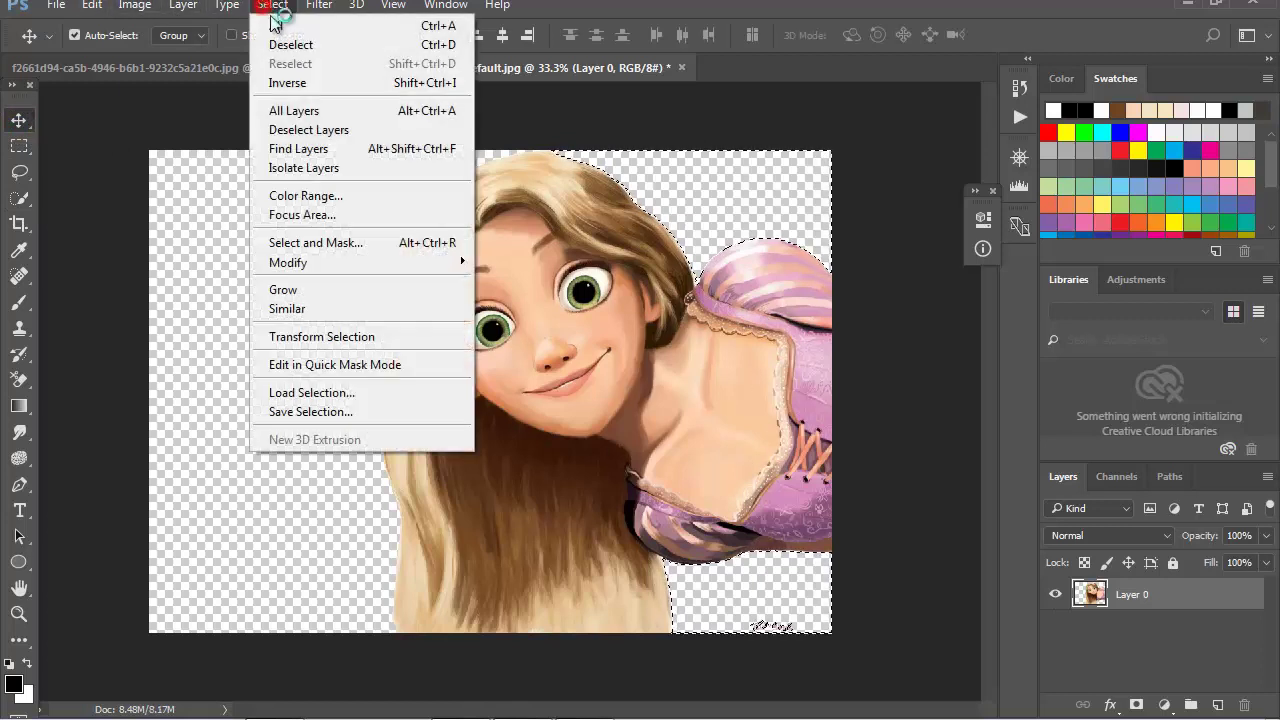
left_click(285, 44)
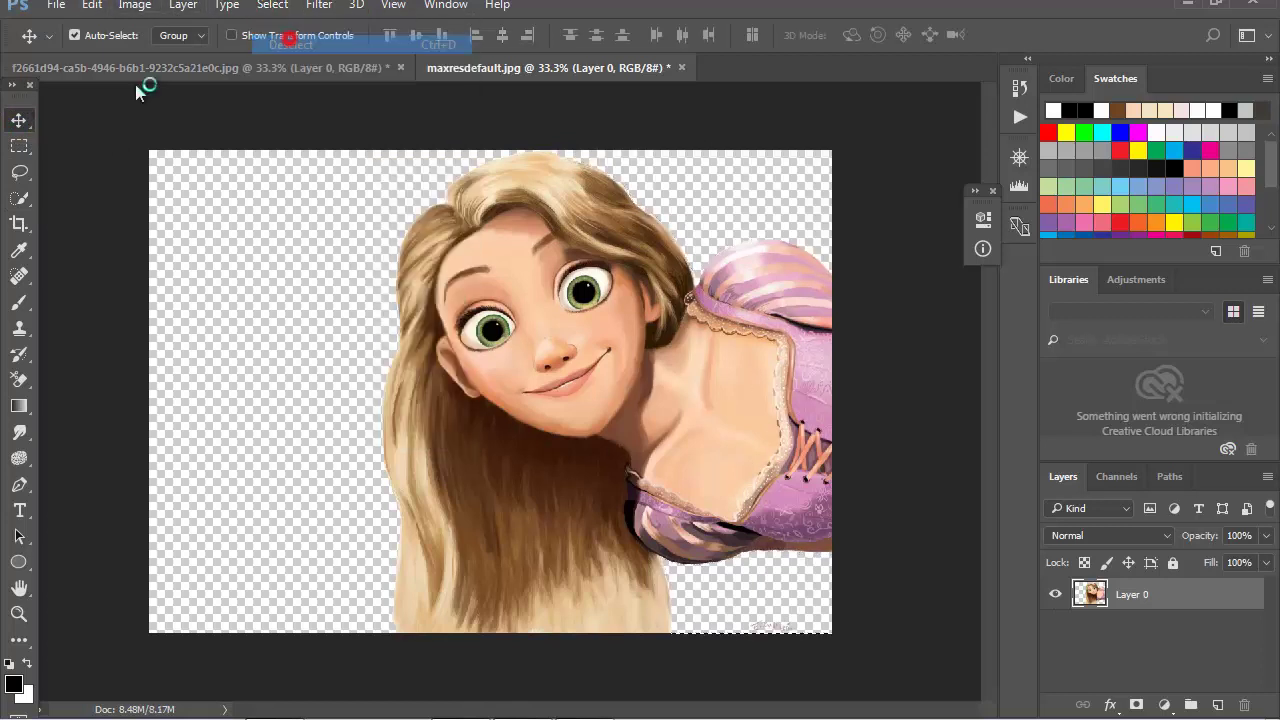
- Erase leftover white pixels and toggle Layer 0 visibility to check the cutout
left_click(18, 378)
left_click(71, 375)
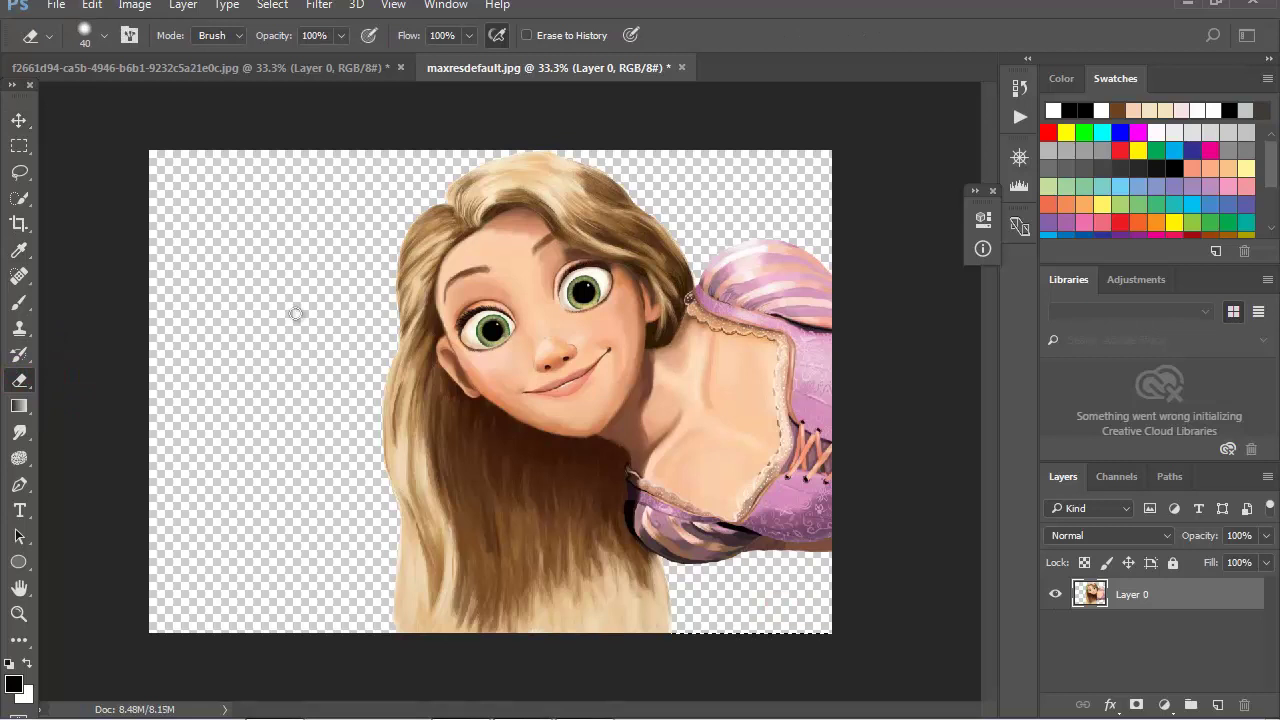
key("v")
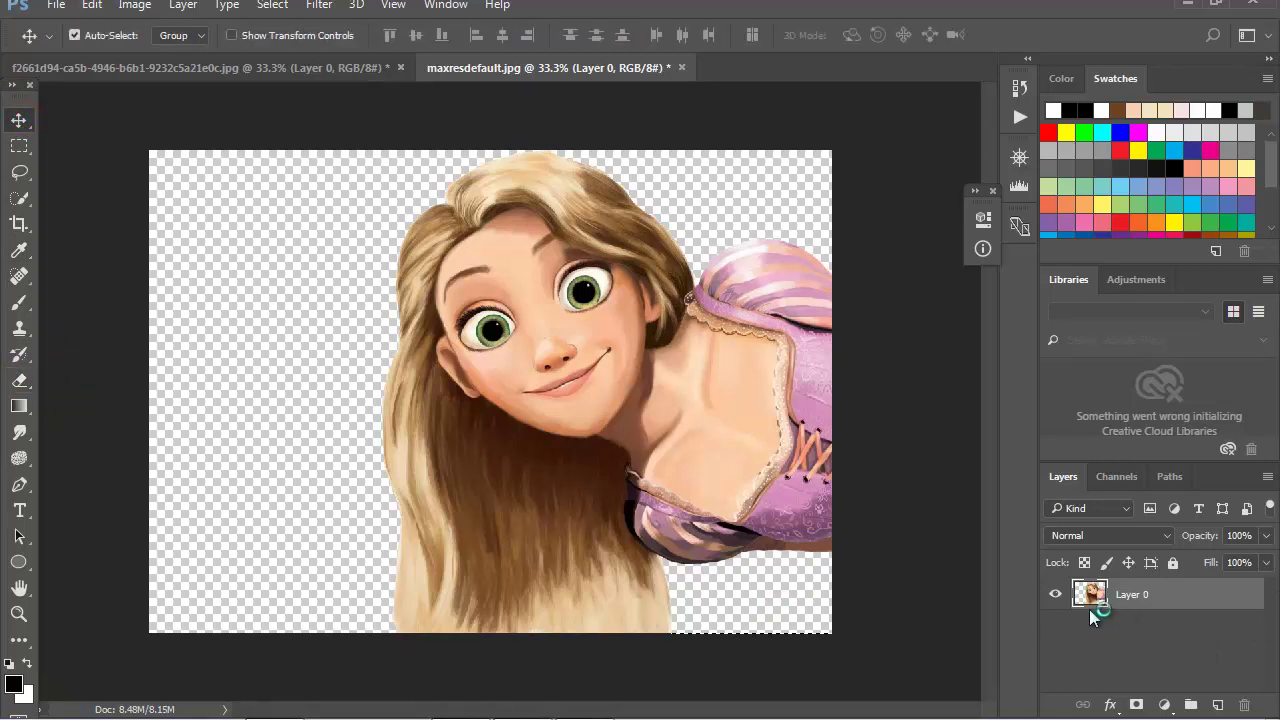
left_click(1055, 594)
- In the shirt photo document, zoom in closely on the shirt collar
left_click(178, 67)
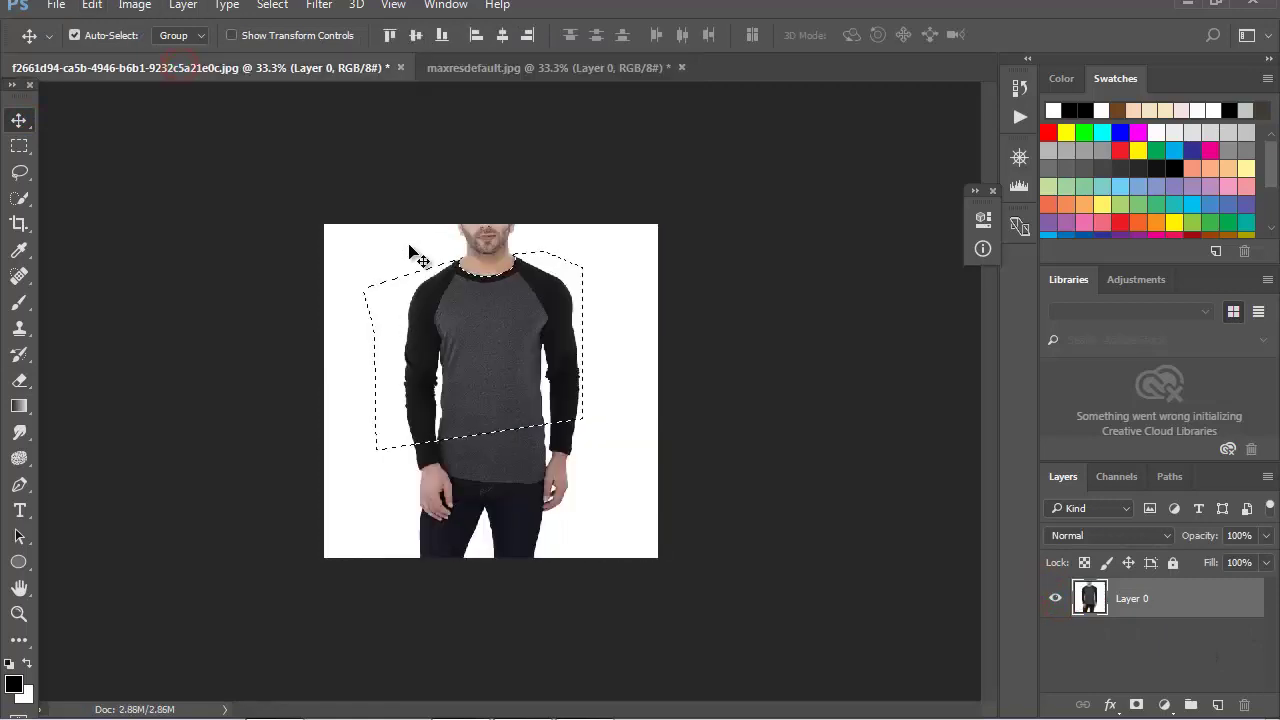
left_click(18, 614)
left_click(518, 401)
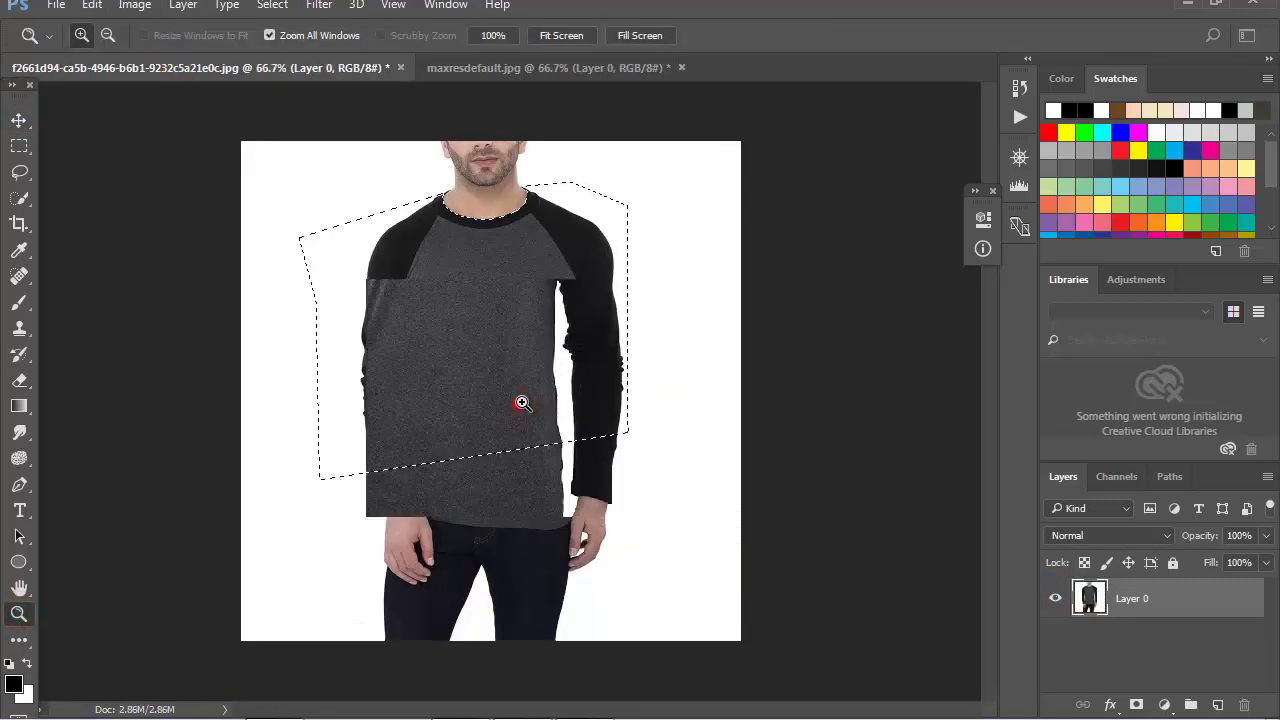
left_click(457, 286)
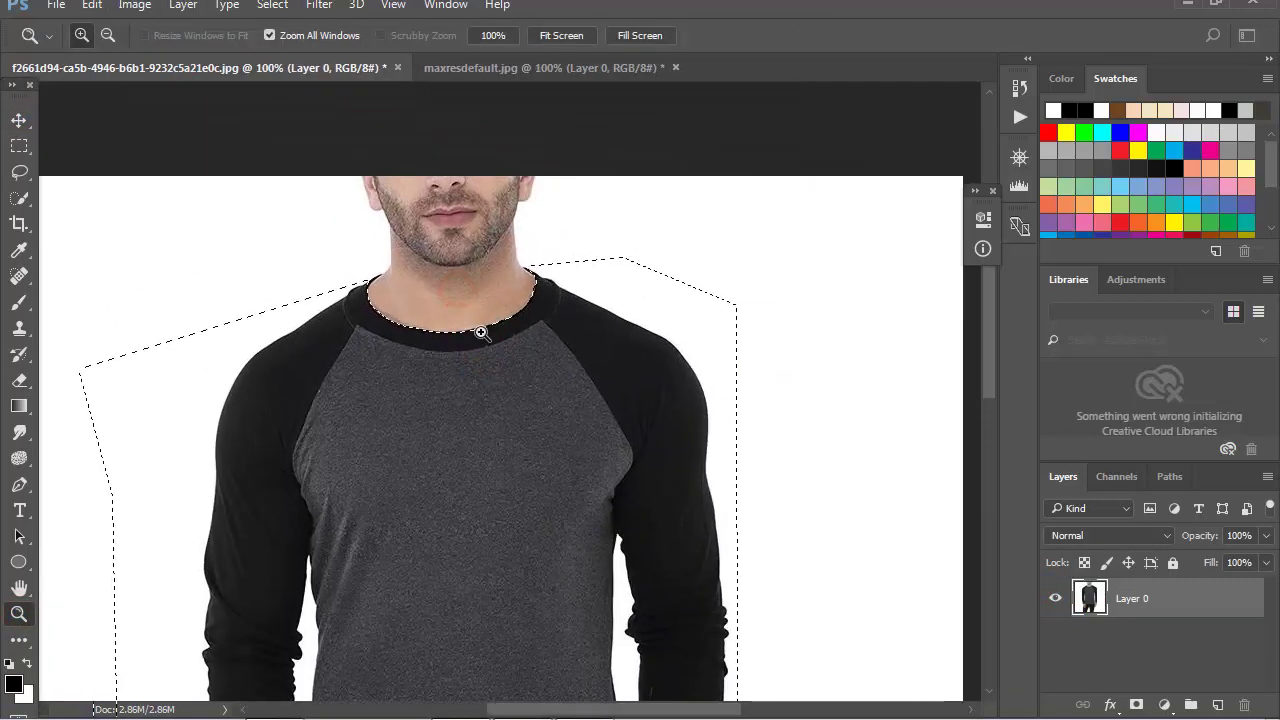
left_click(481, 332)
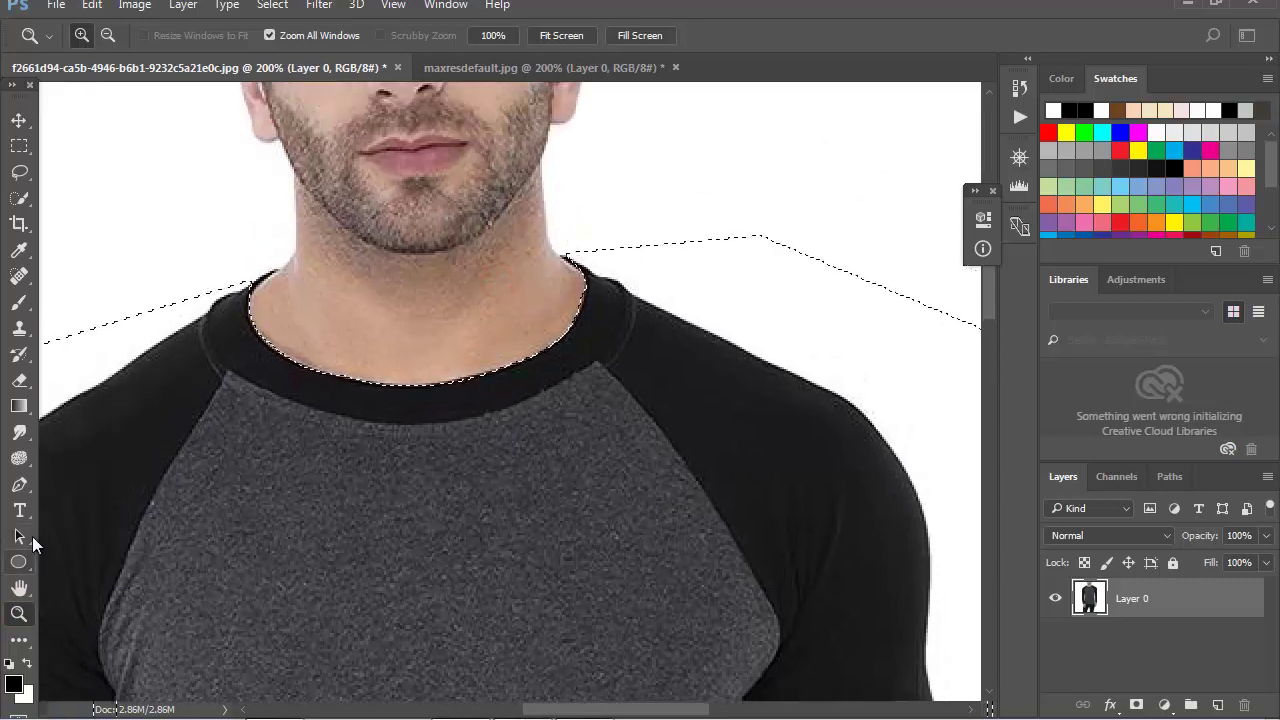
- Zoom back out to the whole shirt and drag it into the Rapunzel document as Layer 1
left_click(19, 484)
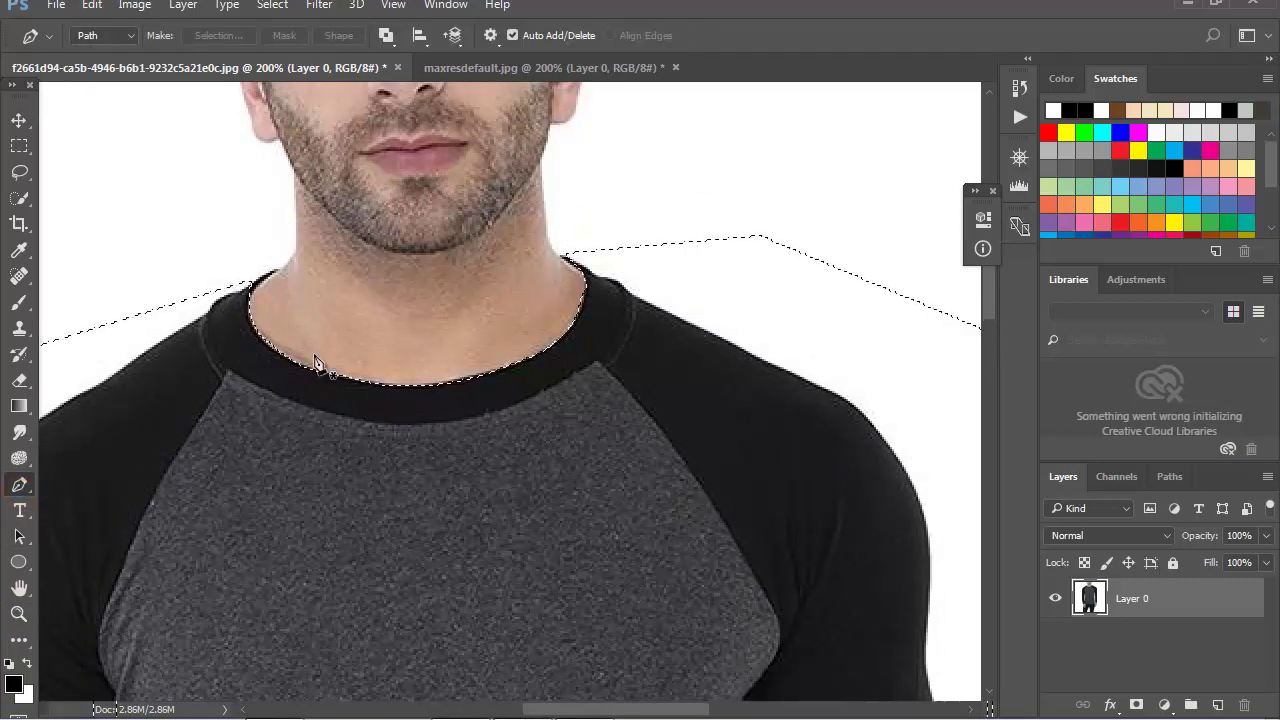
mouse_move(205, 405)
left_mouse_down()
mouse_move(214, 523)
mouse_move(491, 517)
left_mouse_up()
left_click_drag(443, 578, 514, 512)
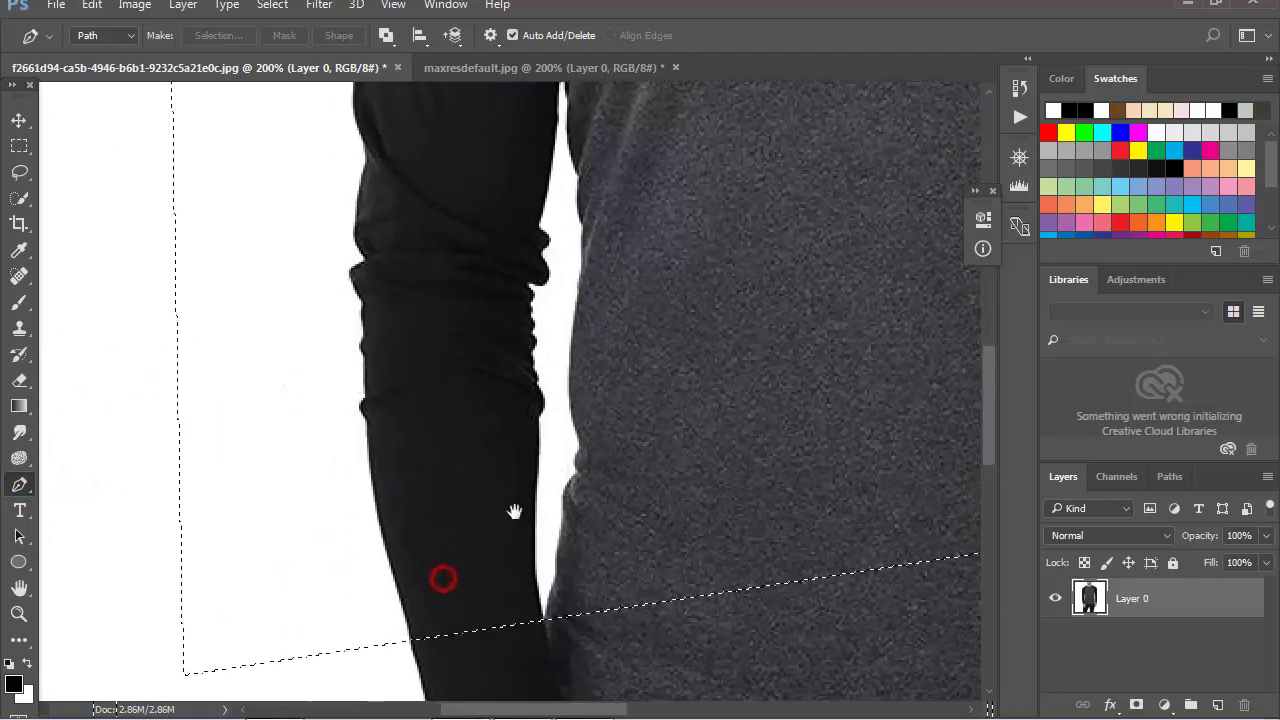
left_click(19, 614)
left_click(600, 457, "alt")
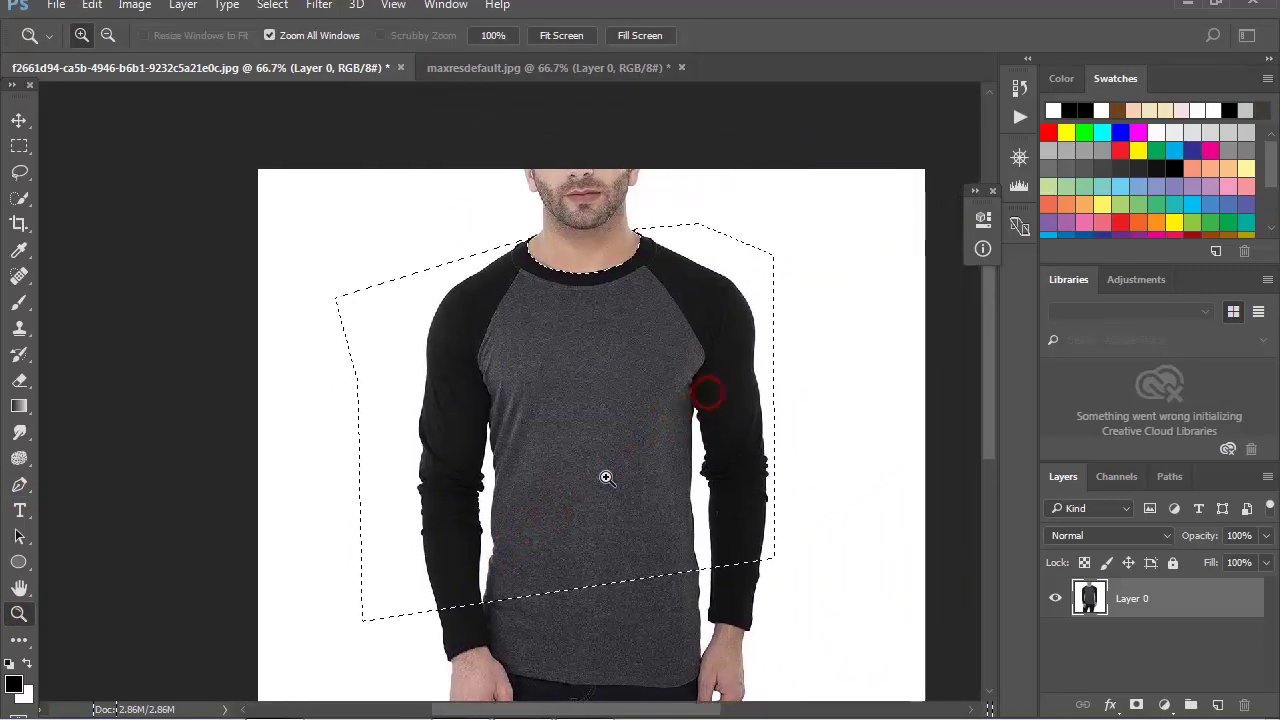
left_click(19, 120)
mouse_move(537, 386)
left_mouse_down()
mouse_move(506, 122)
mouse_move(423, 457)
left_mouse_up()
- Zoom out and place the shirt left of Rapunzel's face, slightly lower
left_click(19, 614)
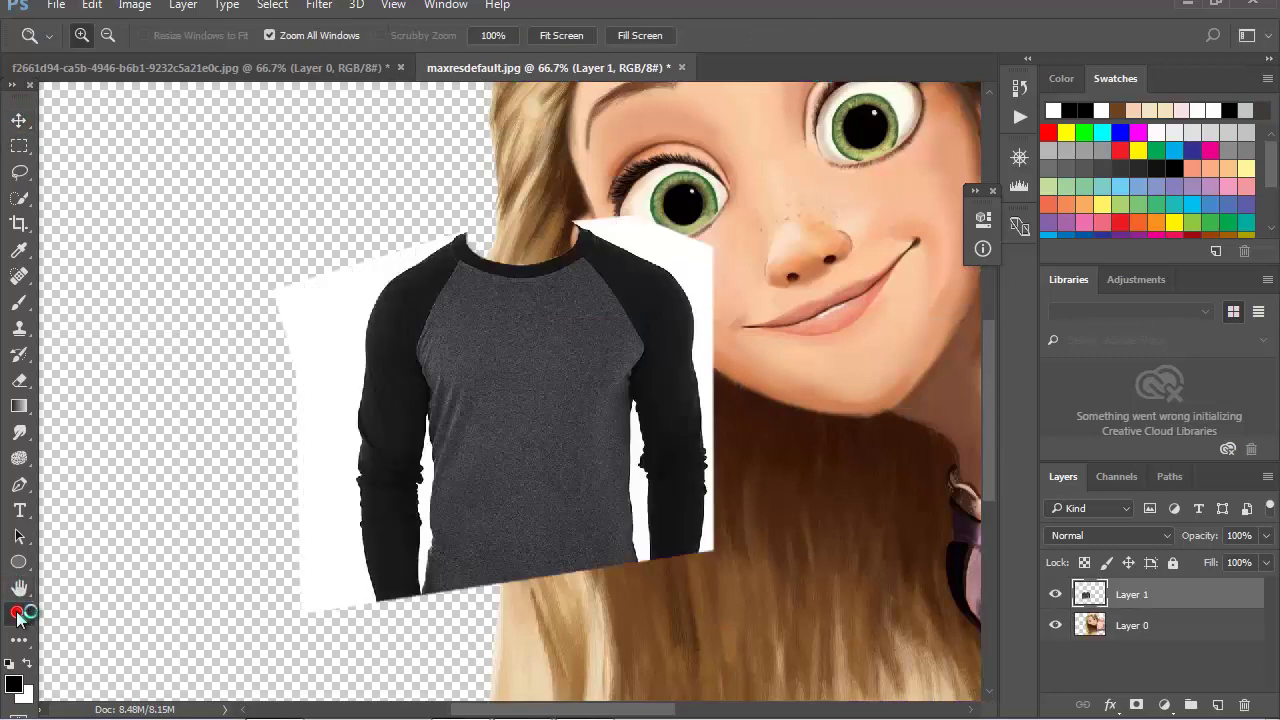
left_click(642, 437, "alt")
left_click(19, 120)
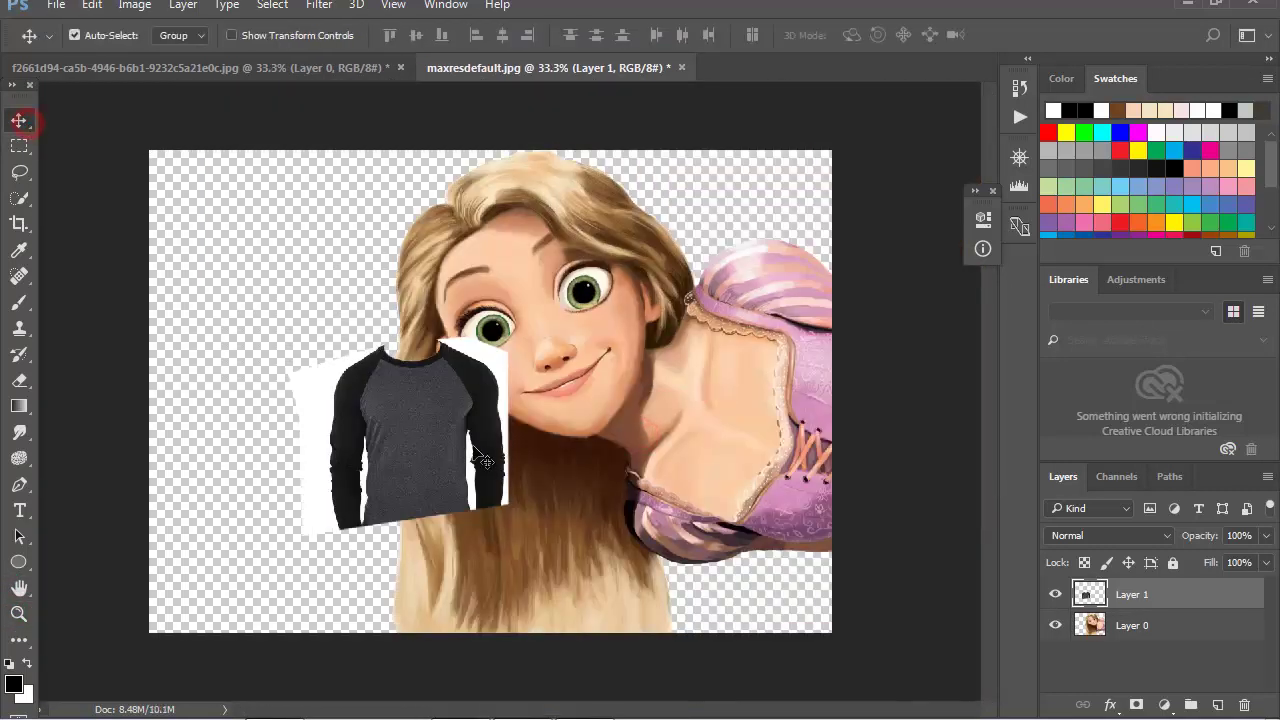
left_click_drag(470, 450, 330, 424)
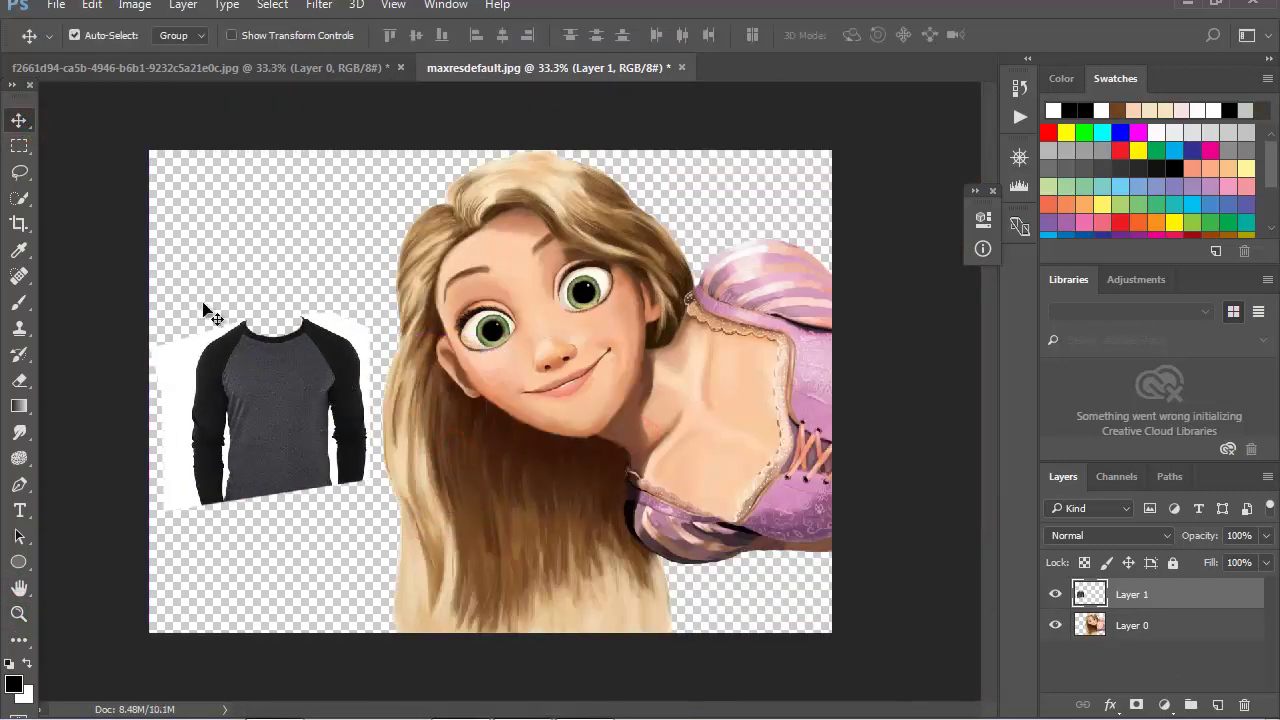
left_click(272, 6)
left_click(278, 8)
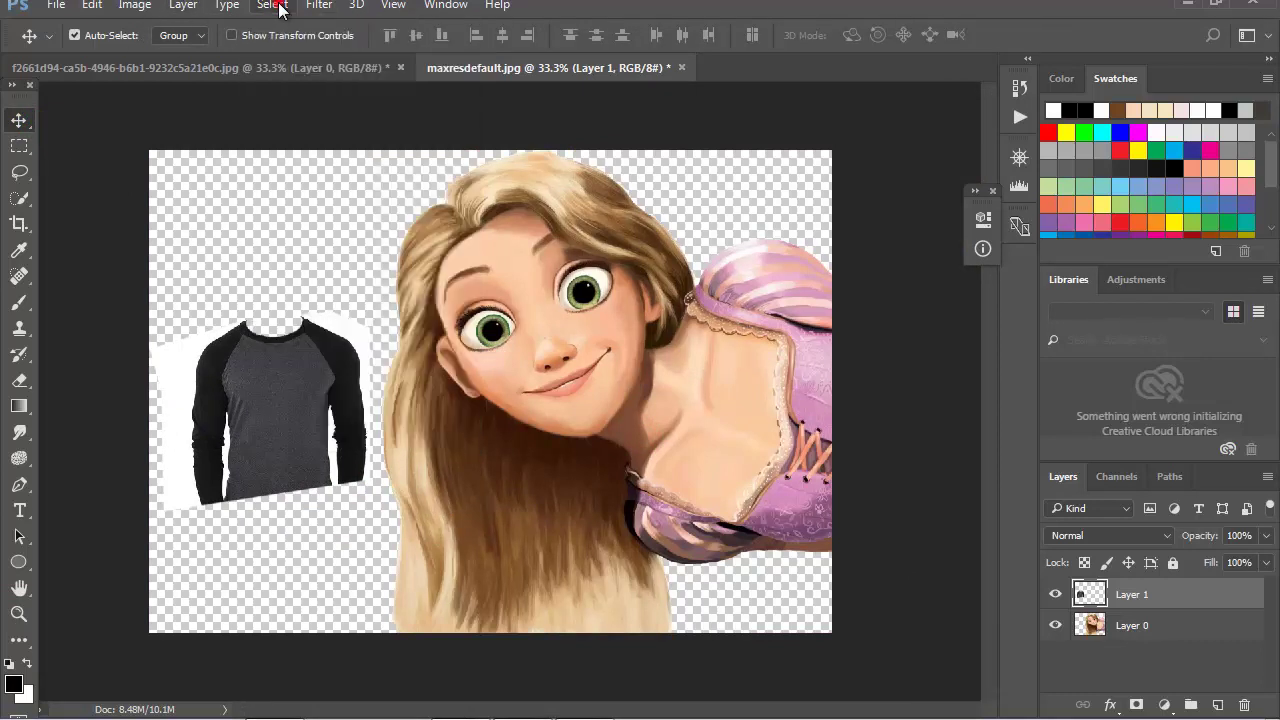
left_click_drag(280, 408, 280, 451)
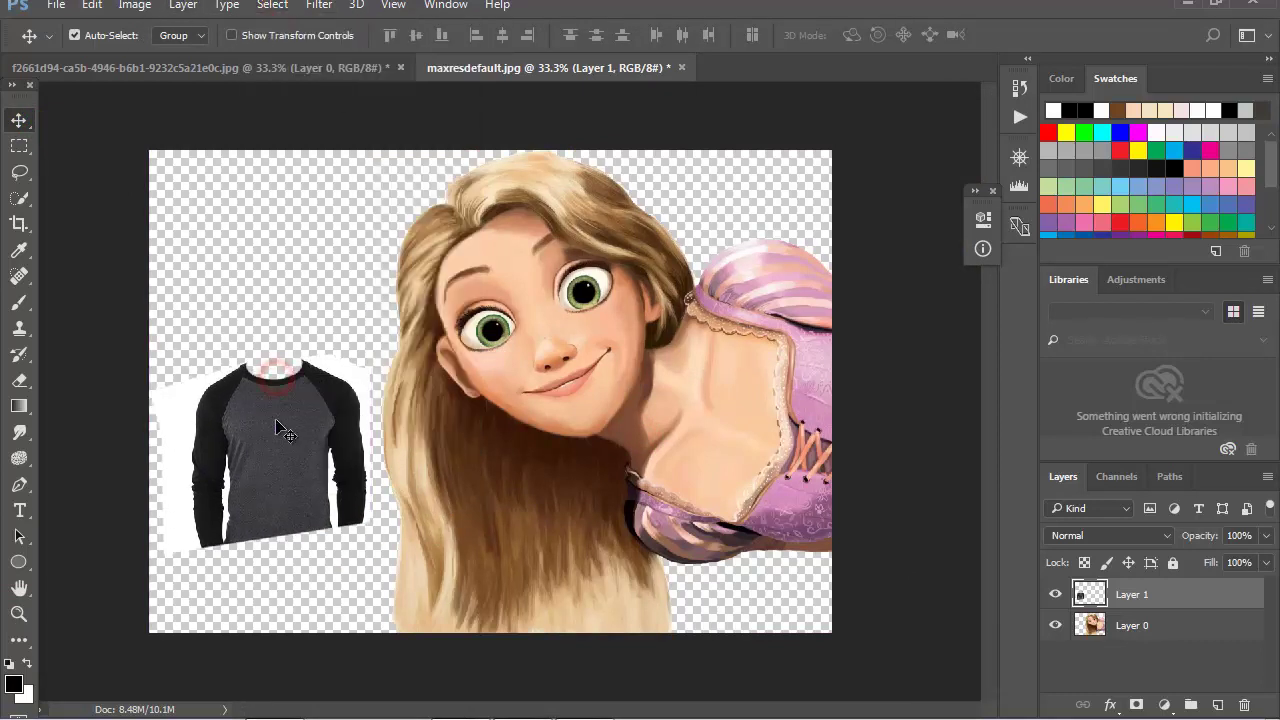
- Magic Wand-delete the white areas left and right of the shirt
left_click(1092, 596, "ctrl")
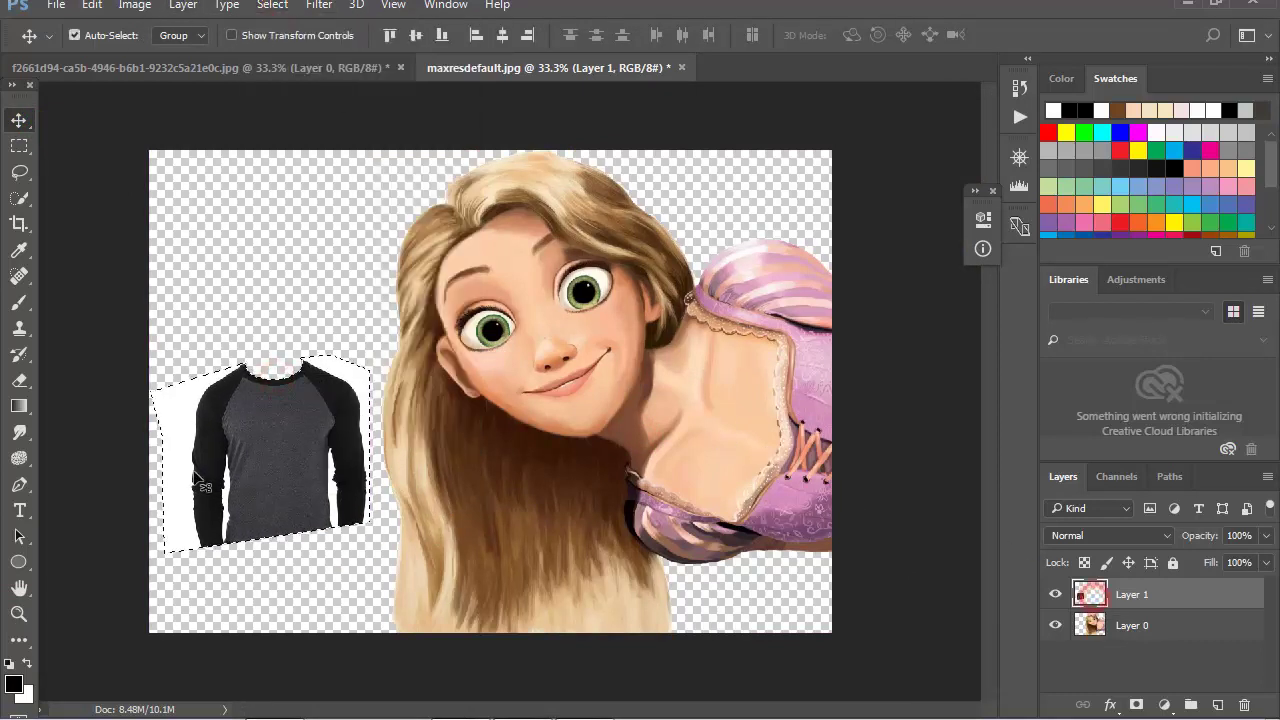
left_click(268, 8)
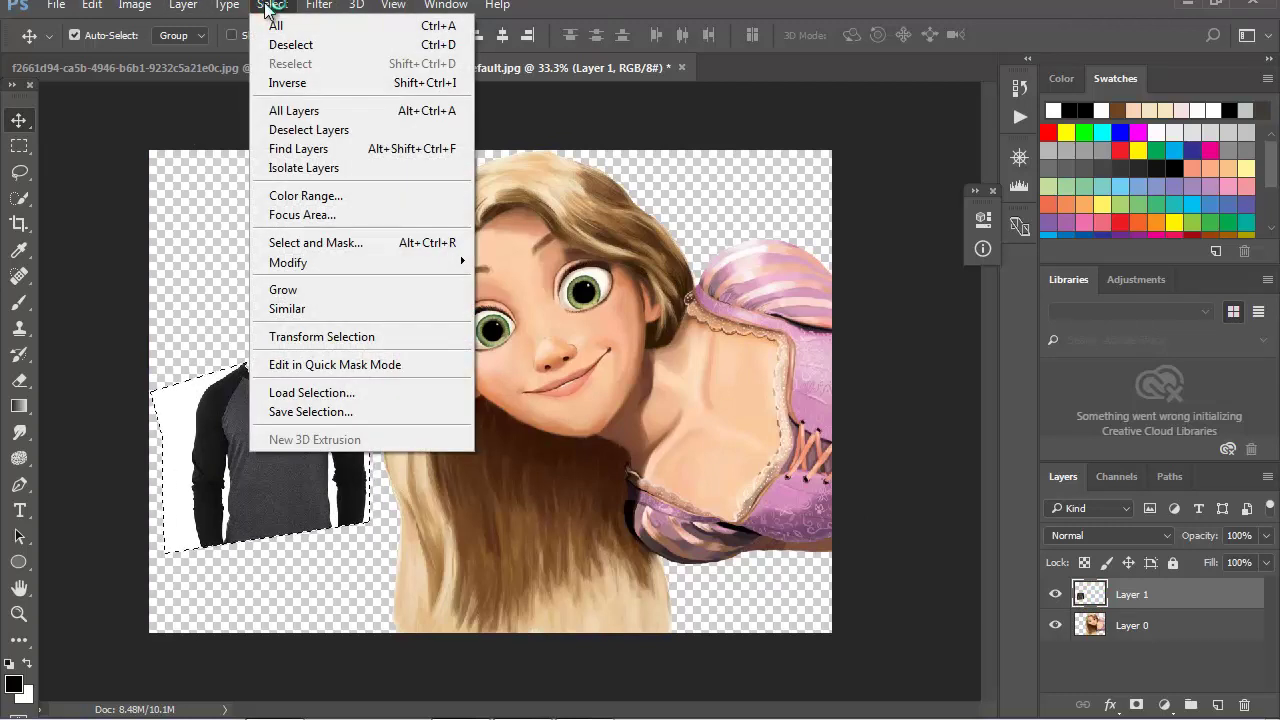
left_click(268, 8)
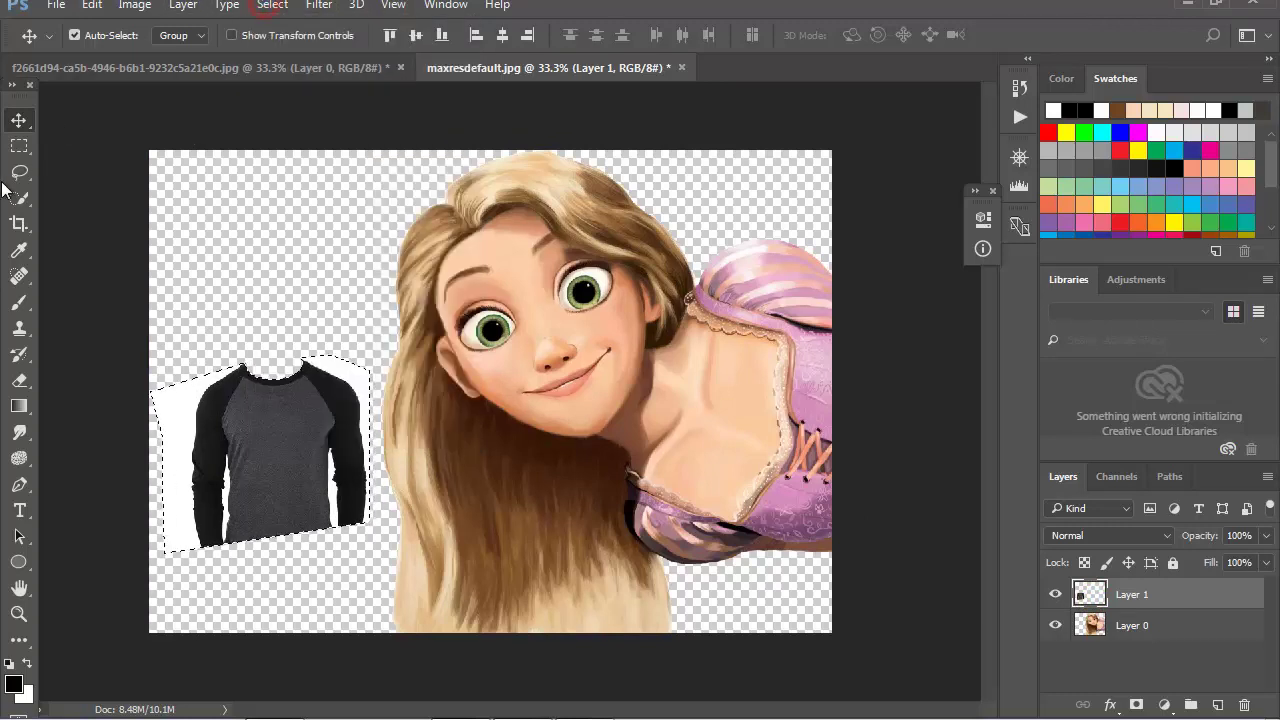
left_click(20, 198)
left_click(82, 221)
left_click(177, 414)
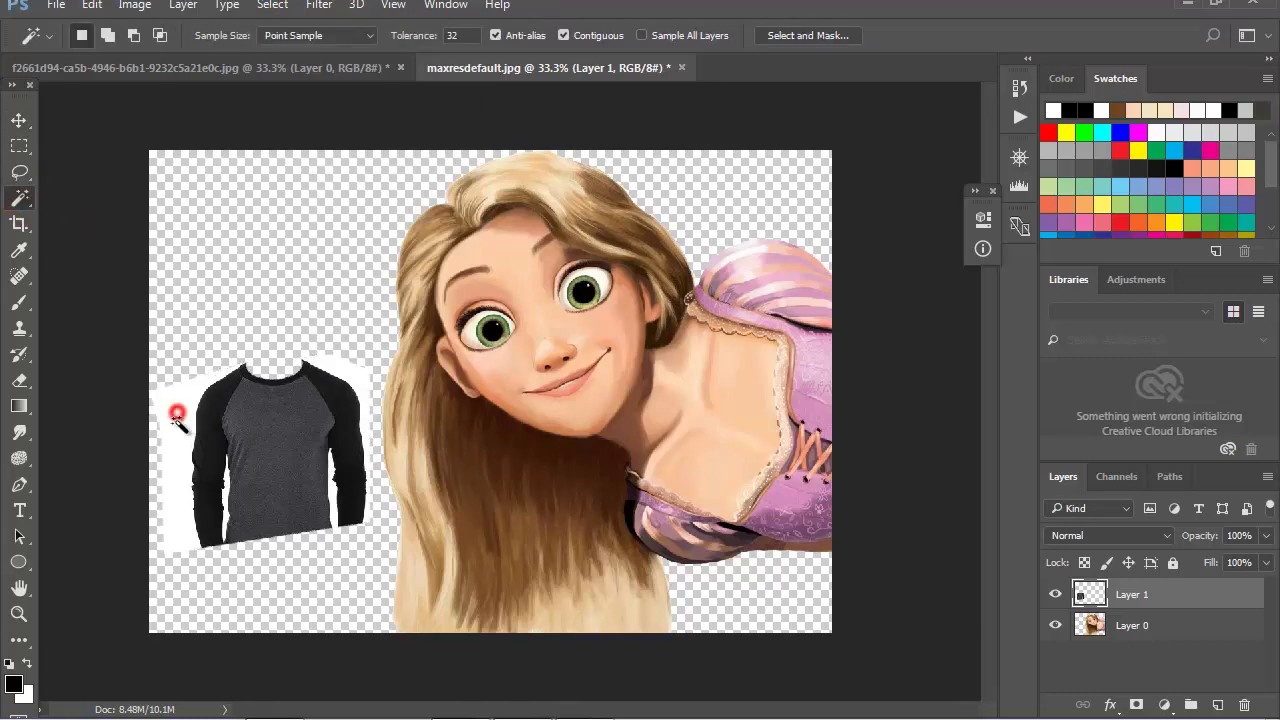
key("Delete")
left_click(360, 383)
key("Delete")
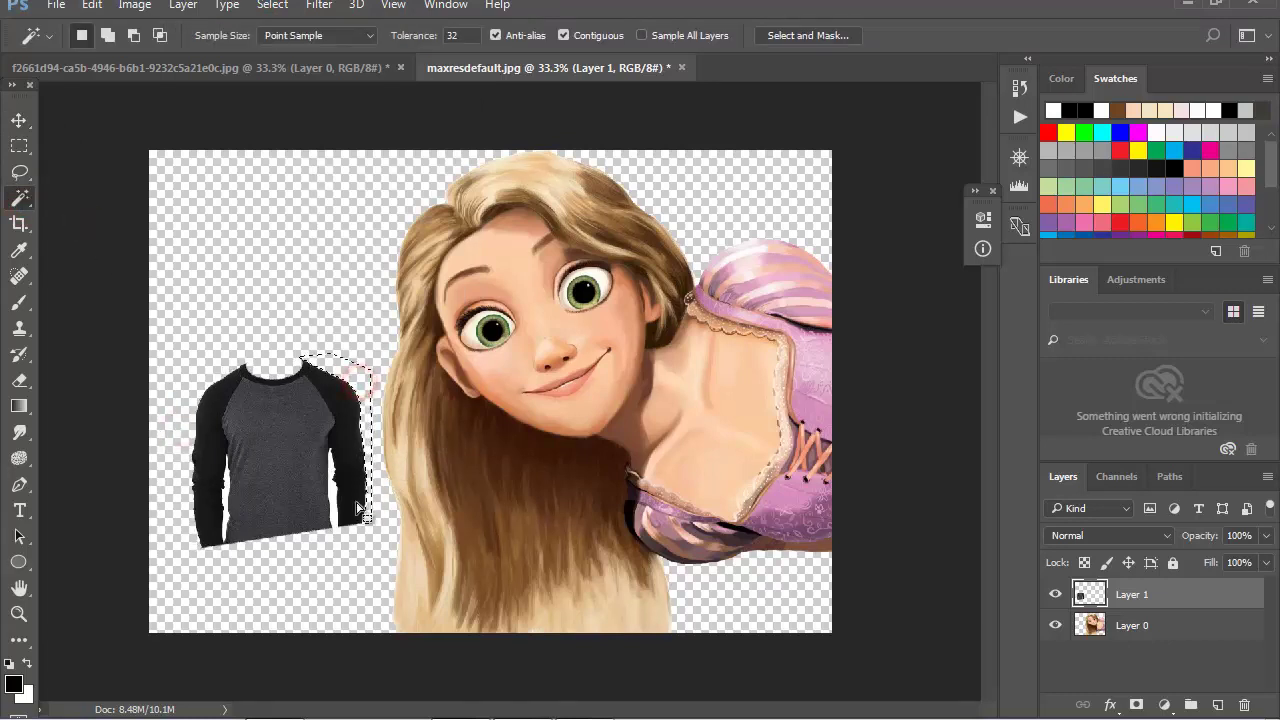
- Clear the leftover white strip along the sleeve and shift the shirt slightly right
left_click(337, 500)
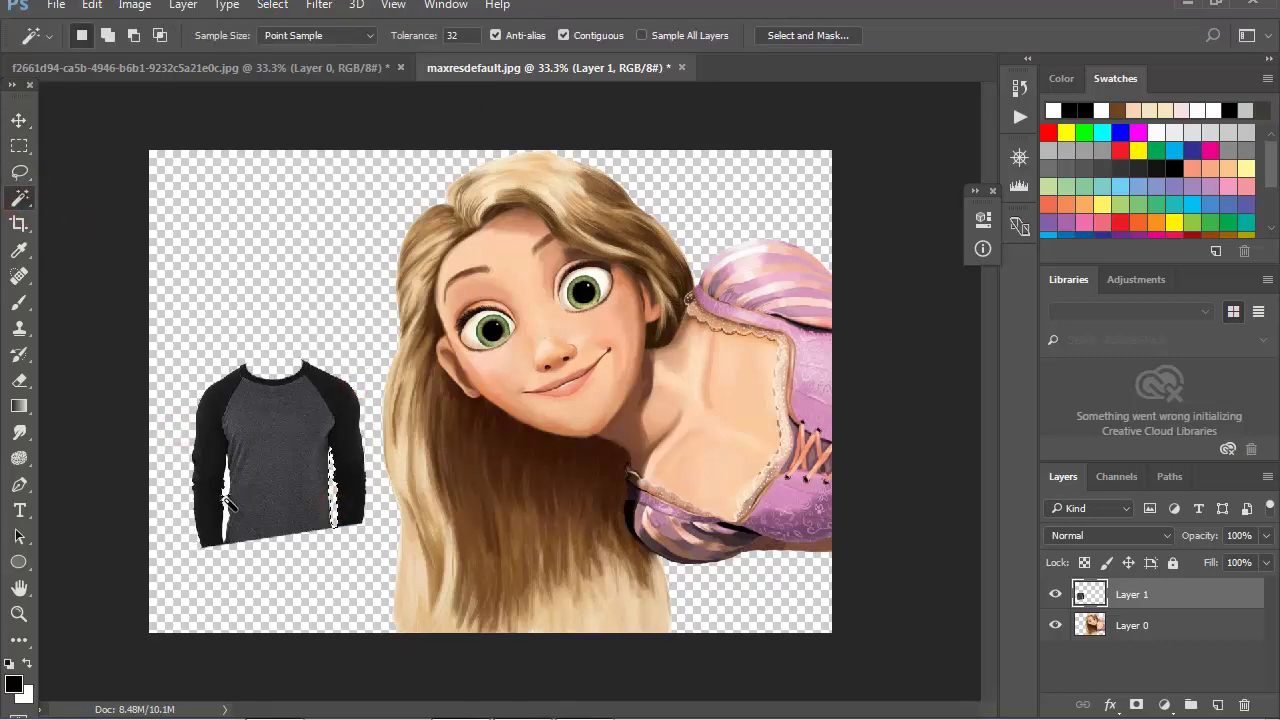
left_click(225, 497)
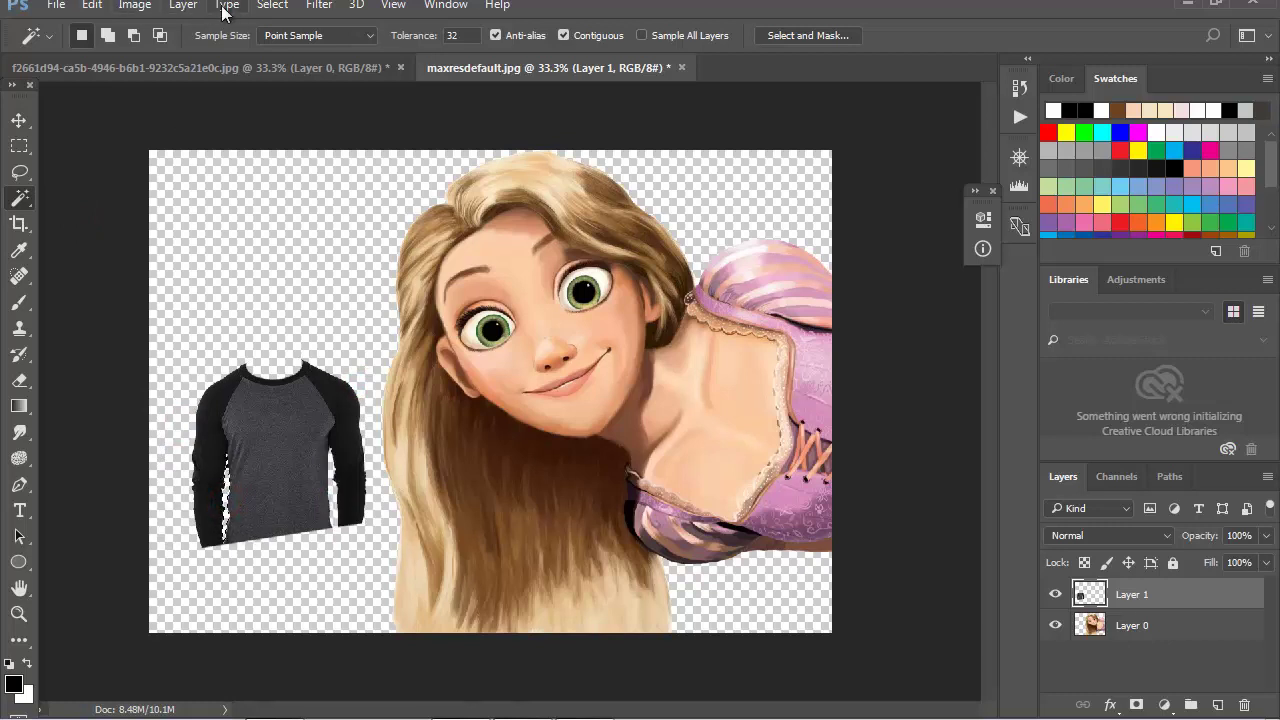
left_click(272, 5)
left_click(292, 40)
left_click(18, 119)
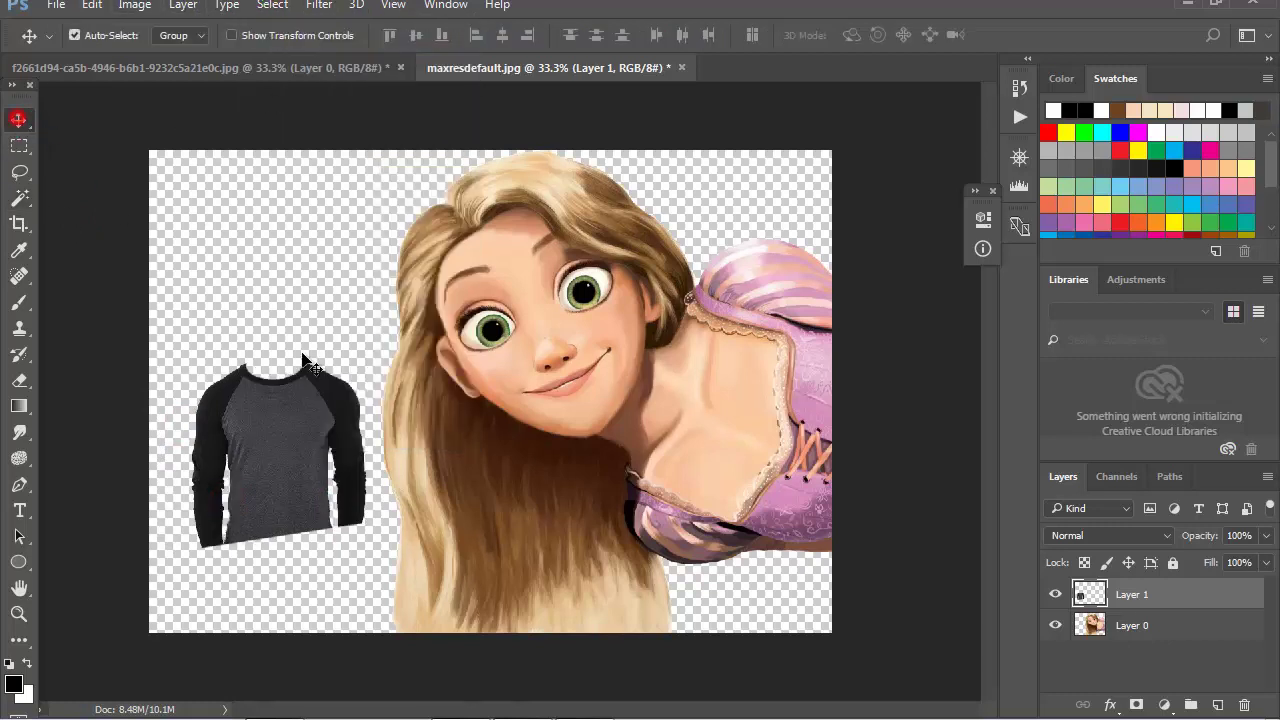
left_click_drag(318, 490, 360, 490)
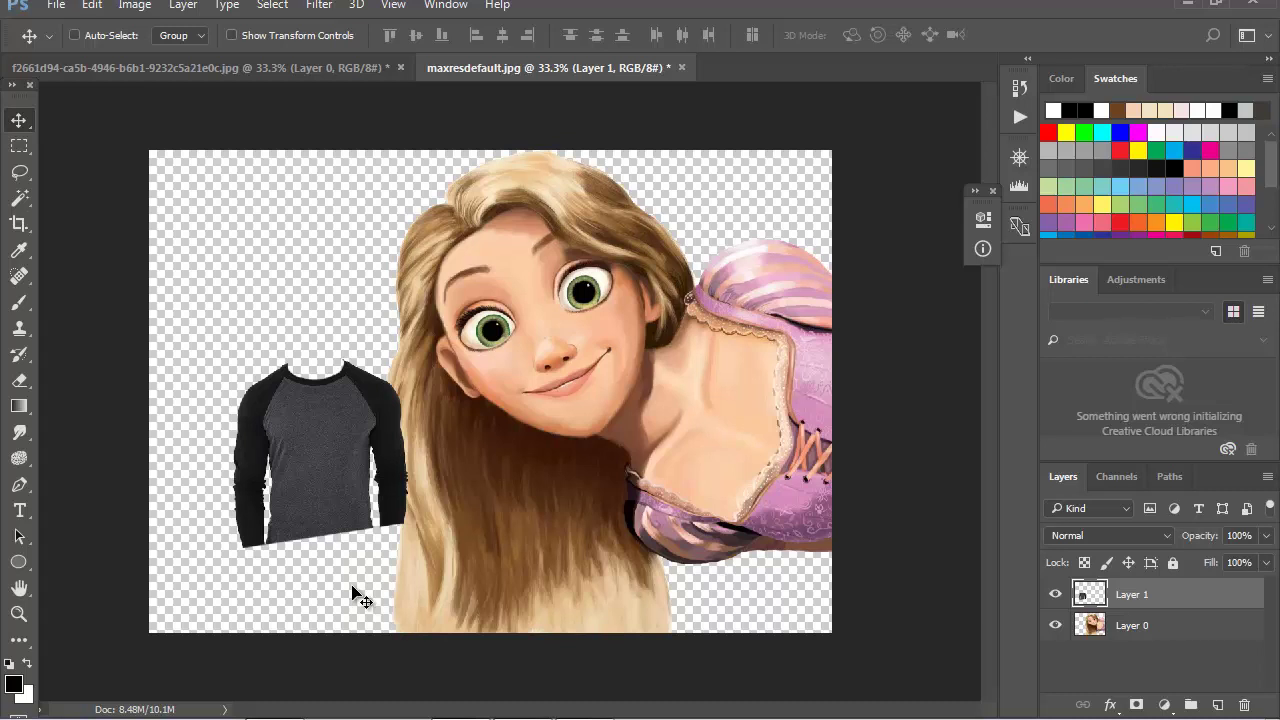
key("ctrl+t")
- Scale the shirt to about 169%, rotate it about -74° onto her shoulder, and stretch it to ~225% width
left_click_drag(409, 548, 468, 613)
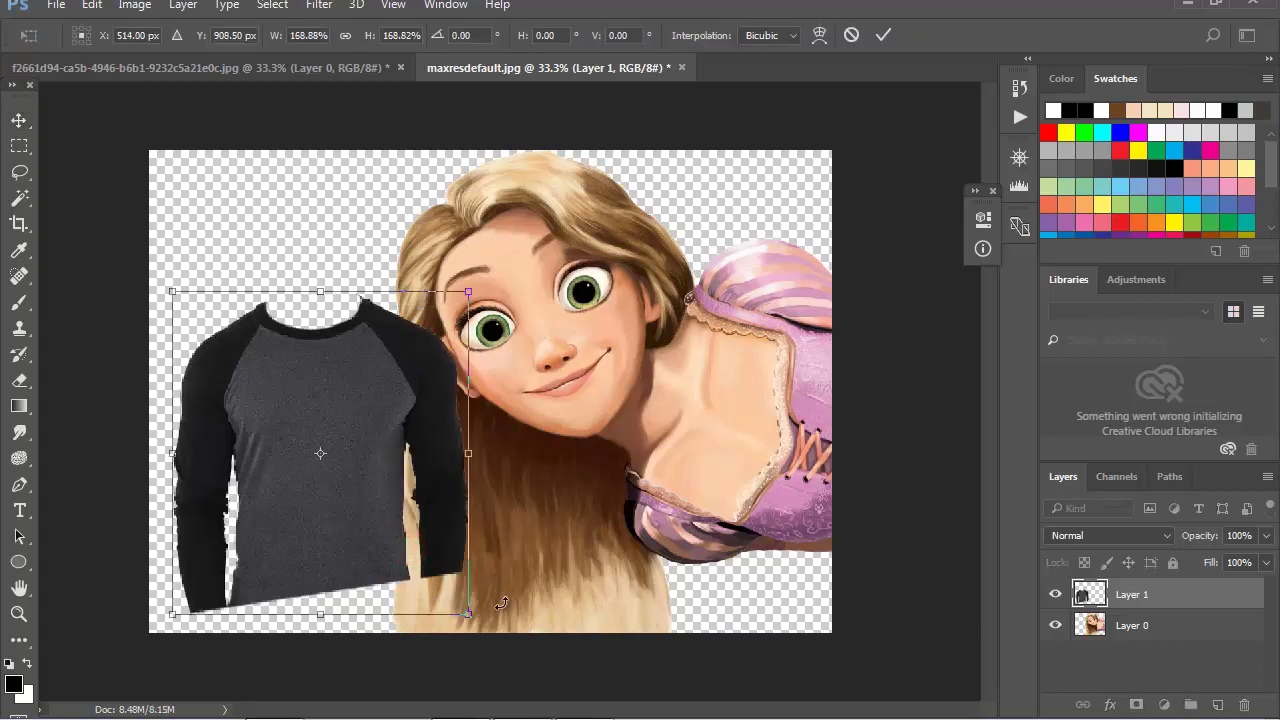
mouse_move(533, 561)
left_mouse_down()
mouse_move(382, 463)
mouse_move(789, 467)
mouse_move(853, 486)
left_mouse_up()
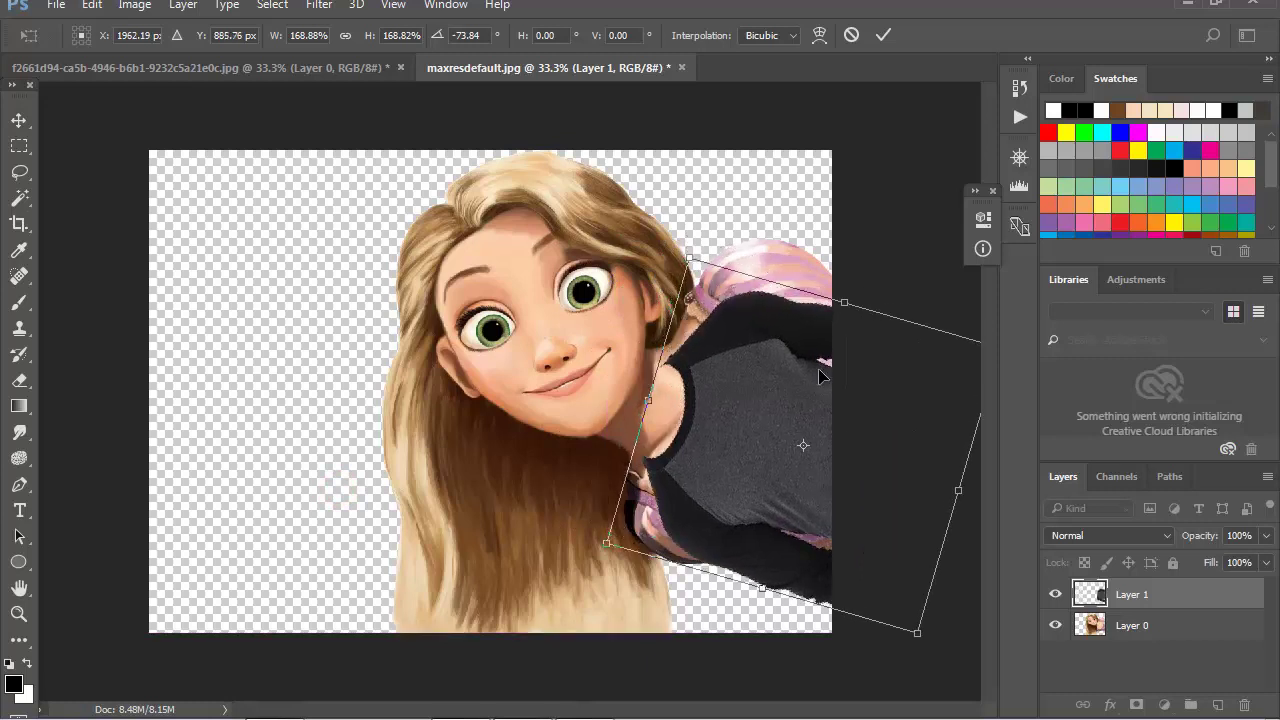
left_click_drag(842, 298, 860, 247)
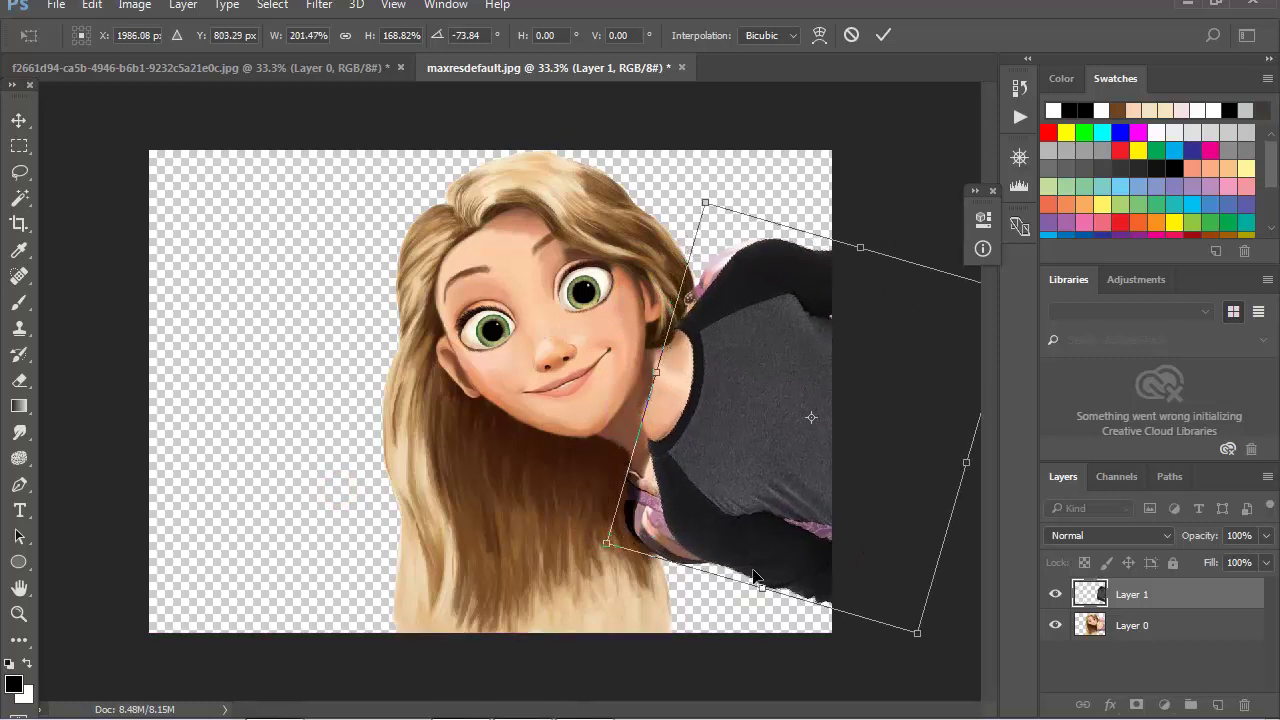
left_click_drag(757, 592, 724, 625)
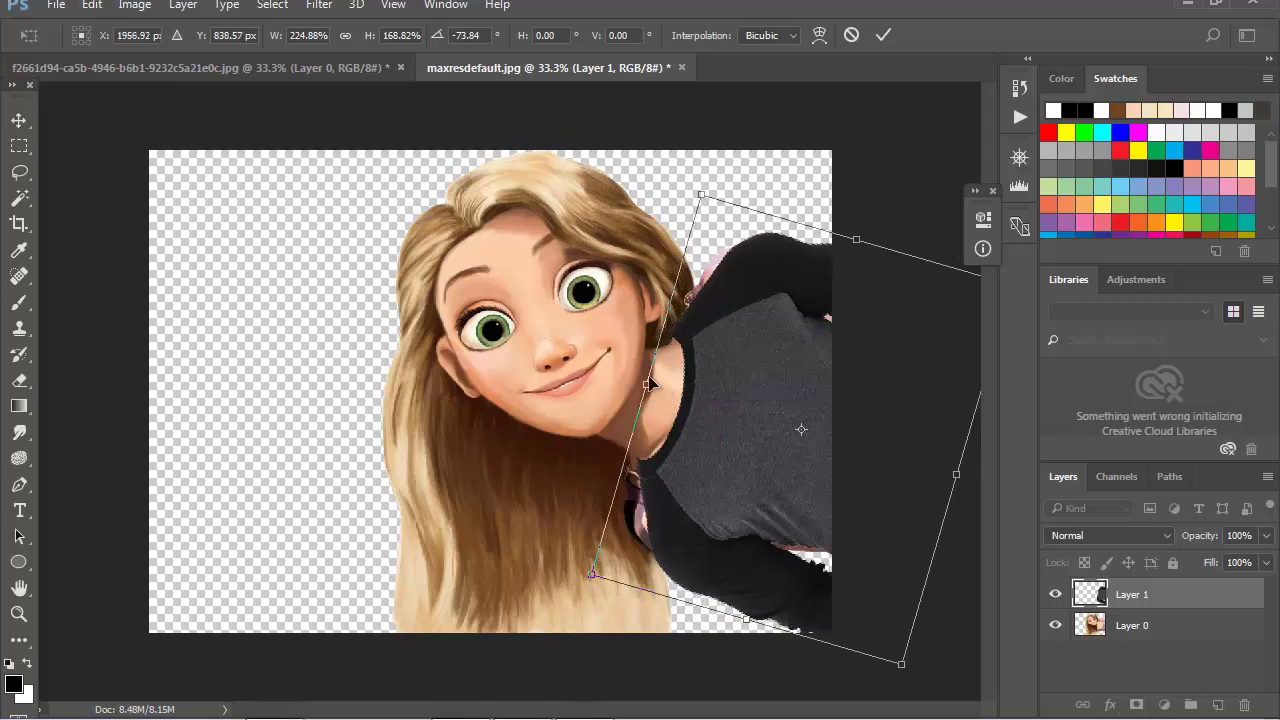
mouse_move(650, 392)
left_mouse_down()
mouse_move(636, 381)
mouse_move(657, 393)
left_mouse_up()
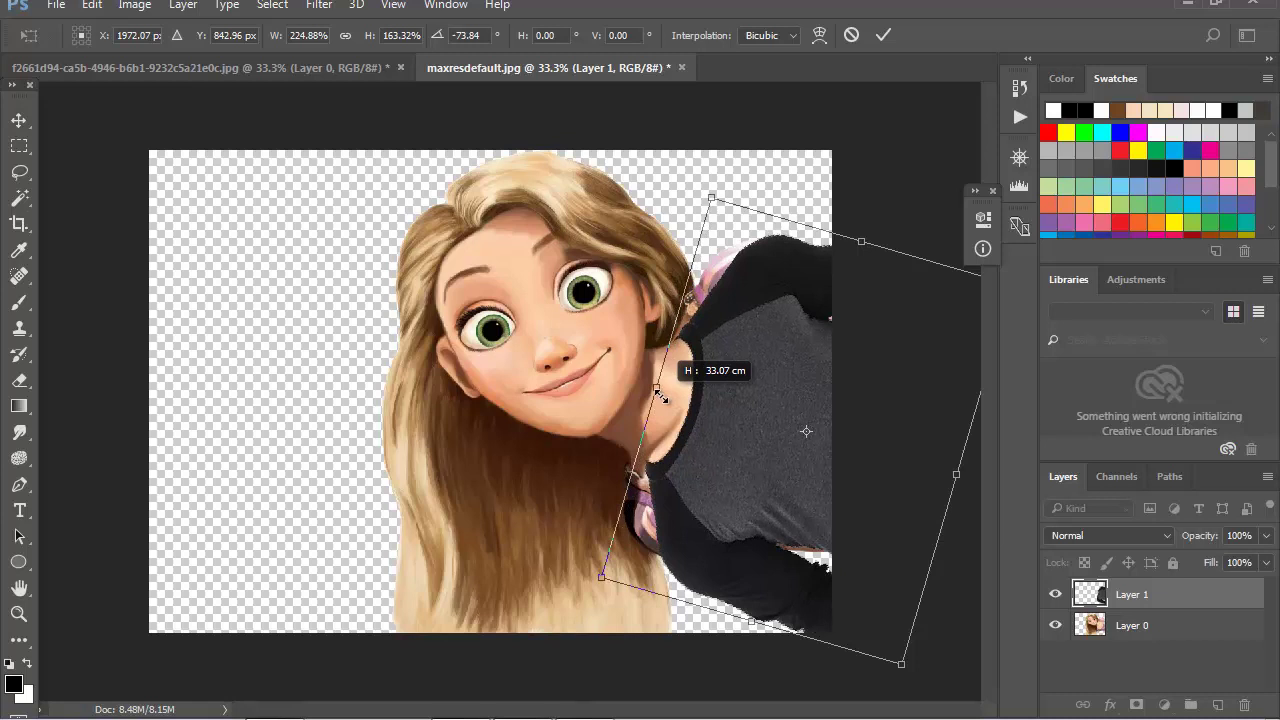
left_click_drag(661, 398, 654, 394)
- Switch the transform to Warp and bend the shirt's top and left edges around her neck and shoulder
right_click(743, 394)
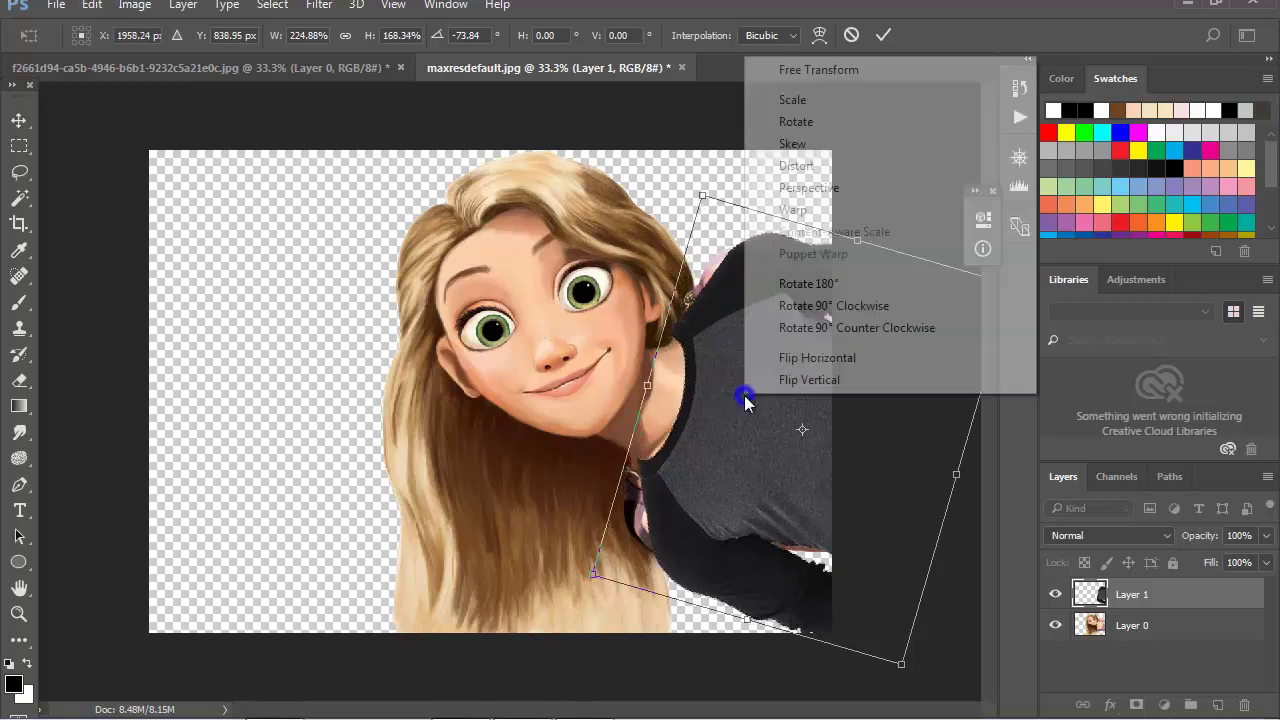
left_click(828, 209)
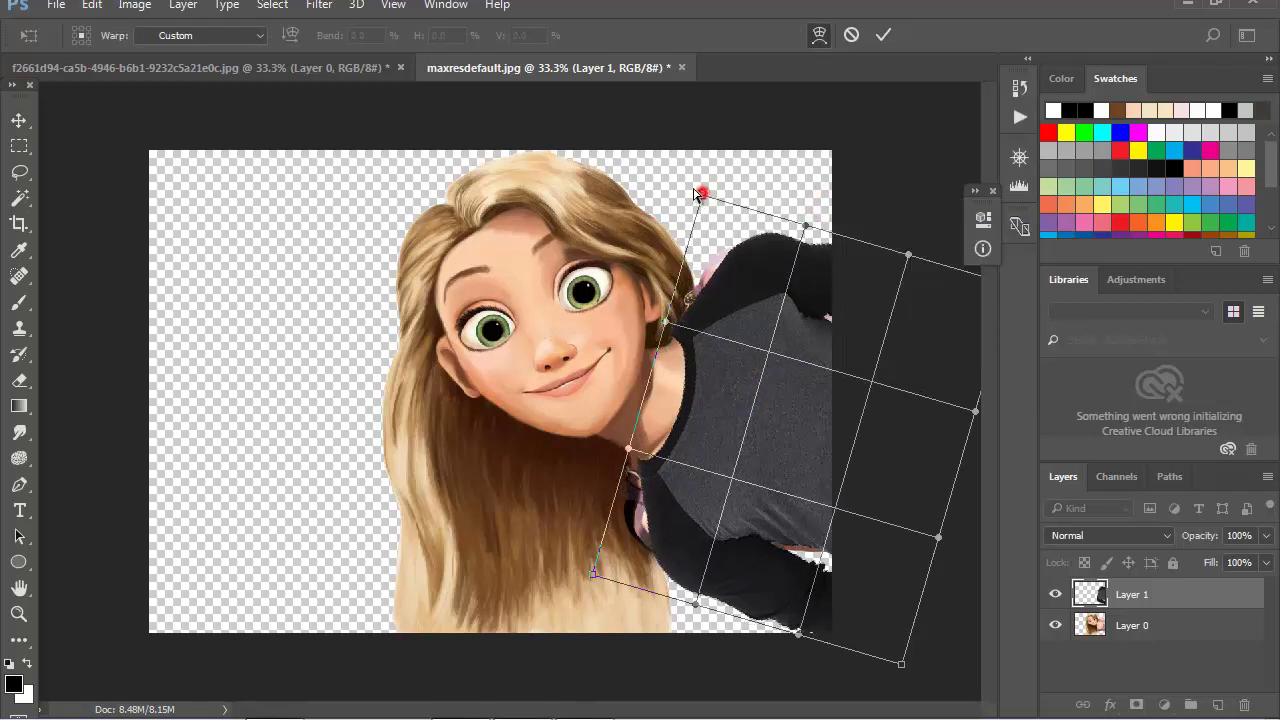
left_click_drag(697, 193, 674, 206)
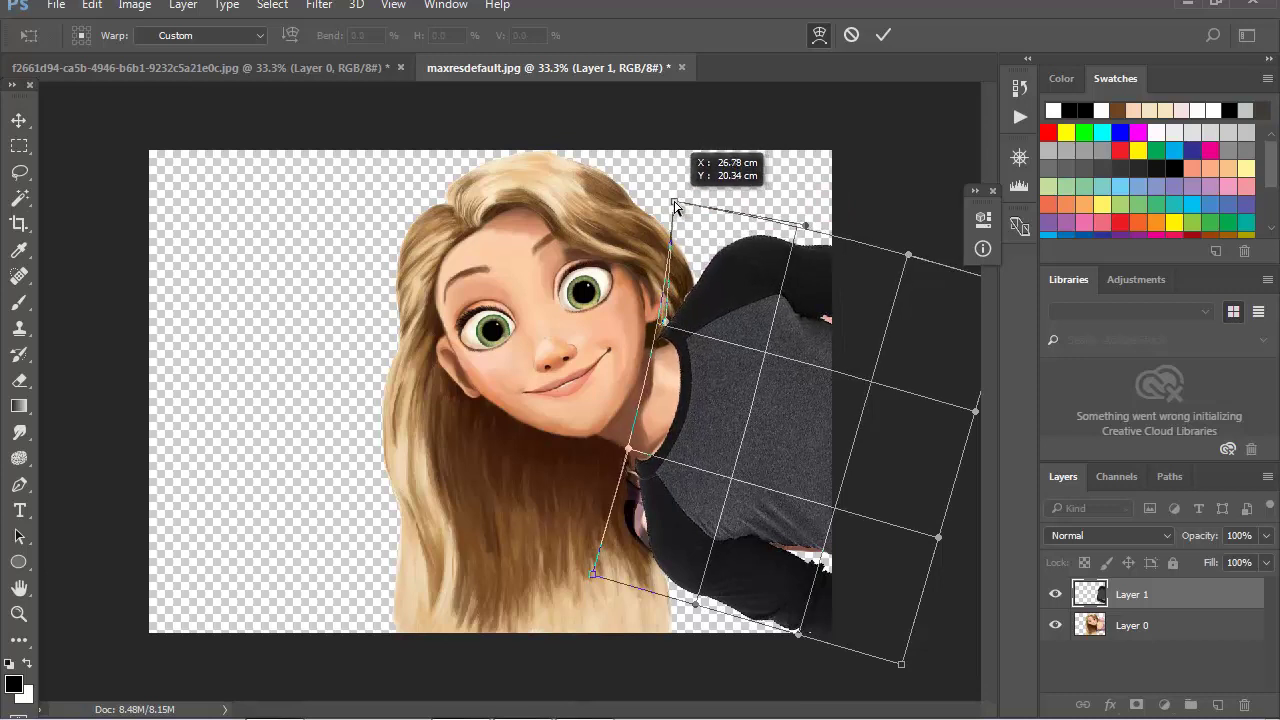
left_click_drag(663, 323, 683, 330)
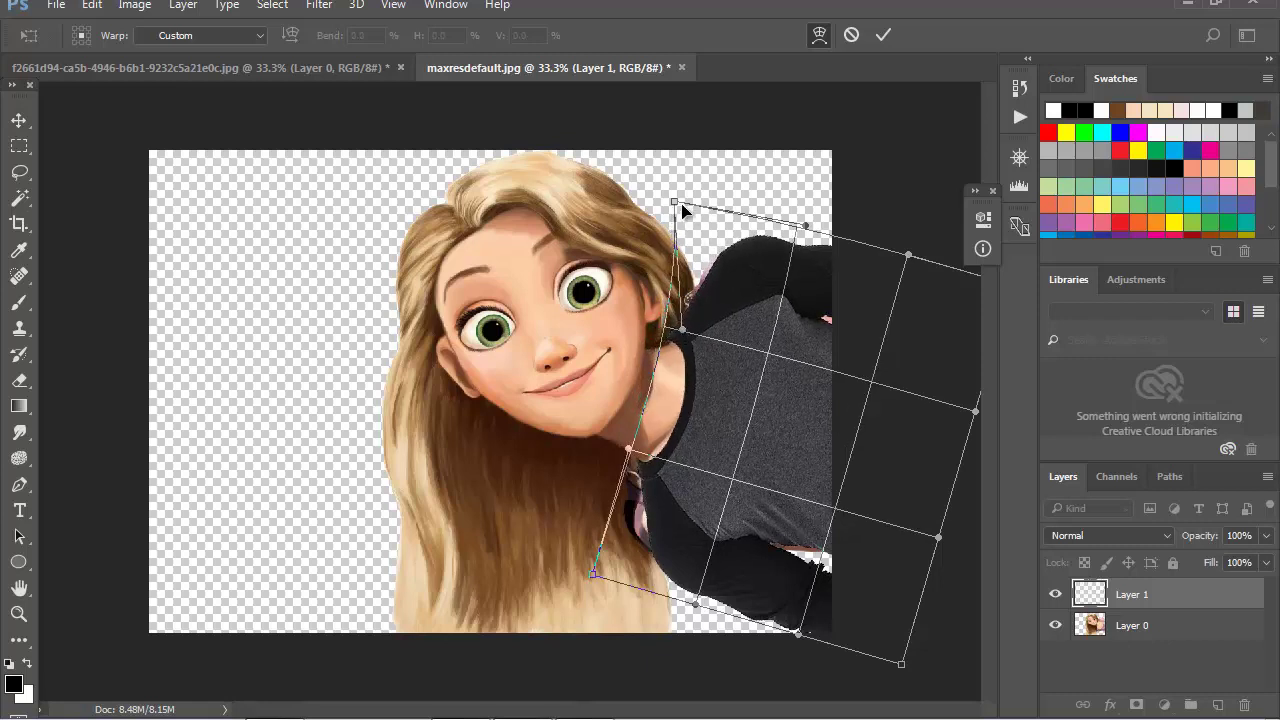
left_click_drag(807, 226, 776, 209)
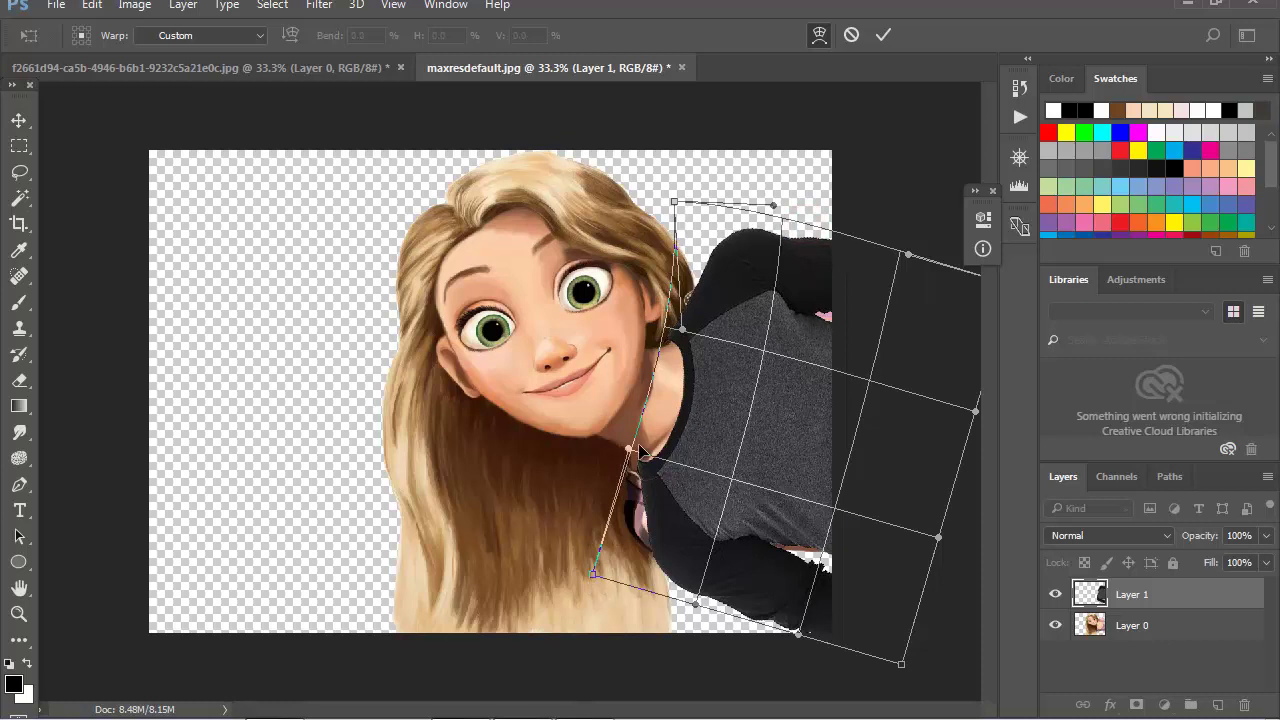
left_click_drag(628, 452, 613, 463)
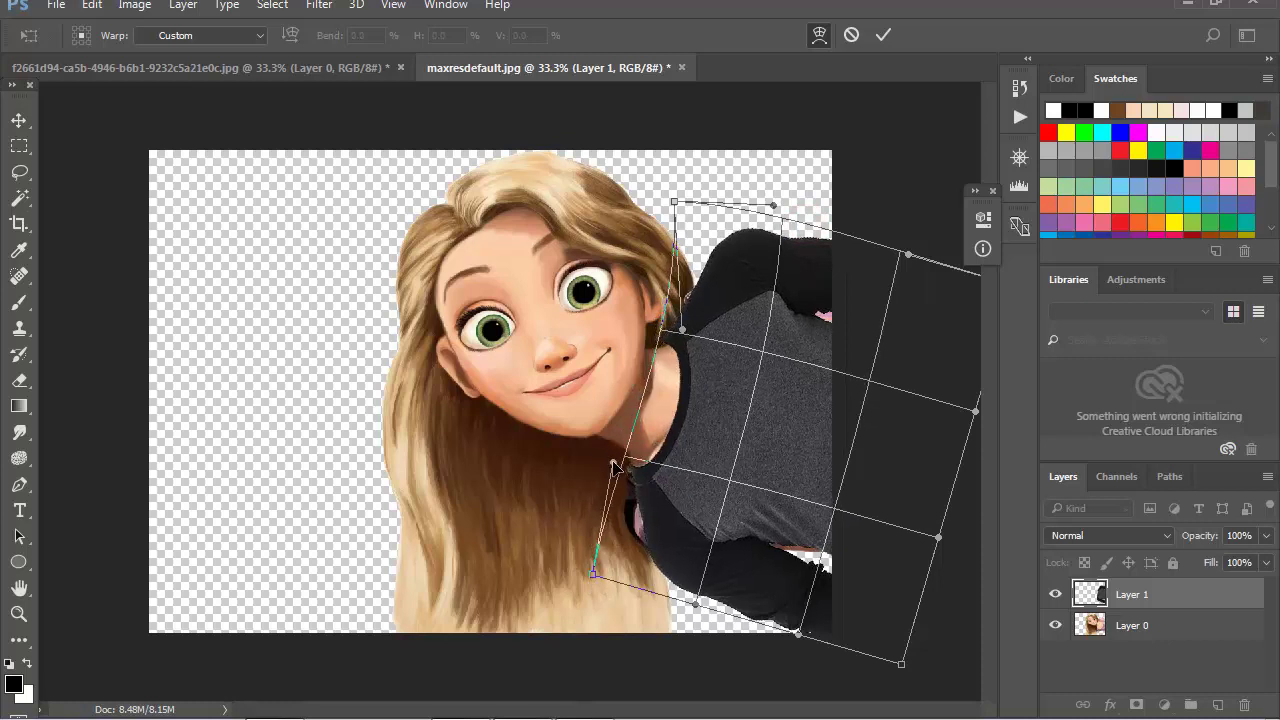
- Warp the shirt's bottom corners, top-right and right edge to fit her torso and shoulder
left_click_drag(698, 606, 666, 592)
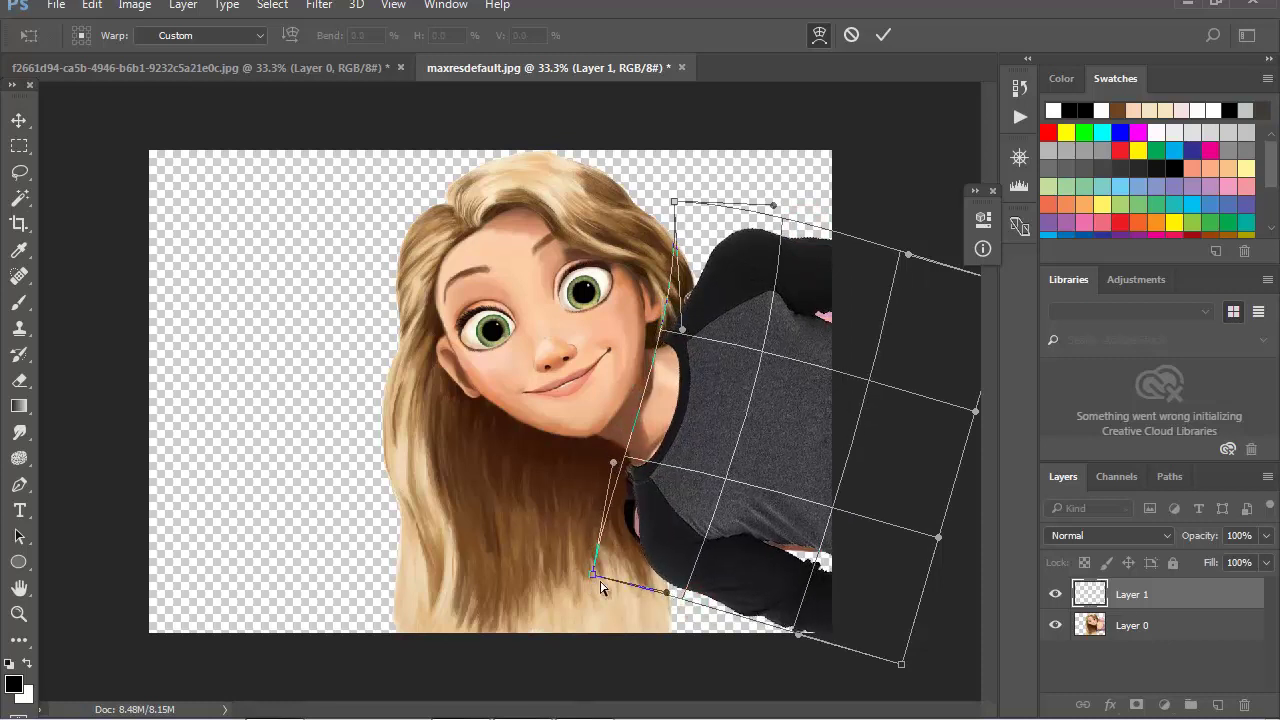
left_click_drag(594, 574, 558, 561)
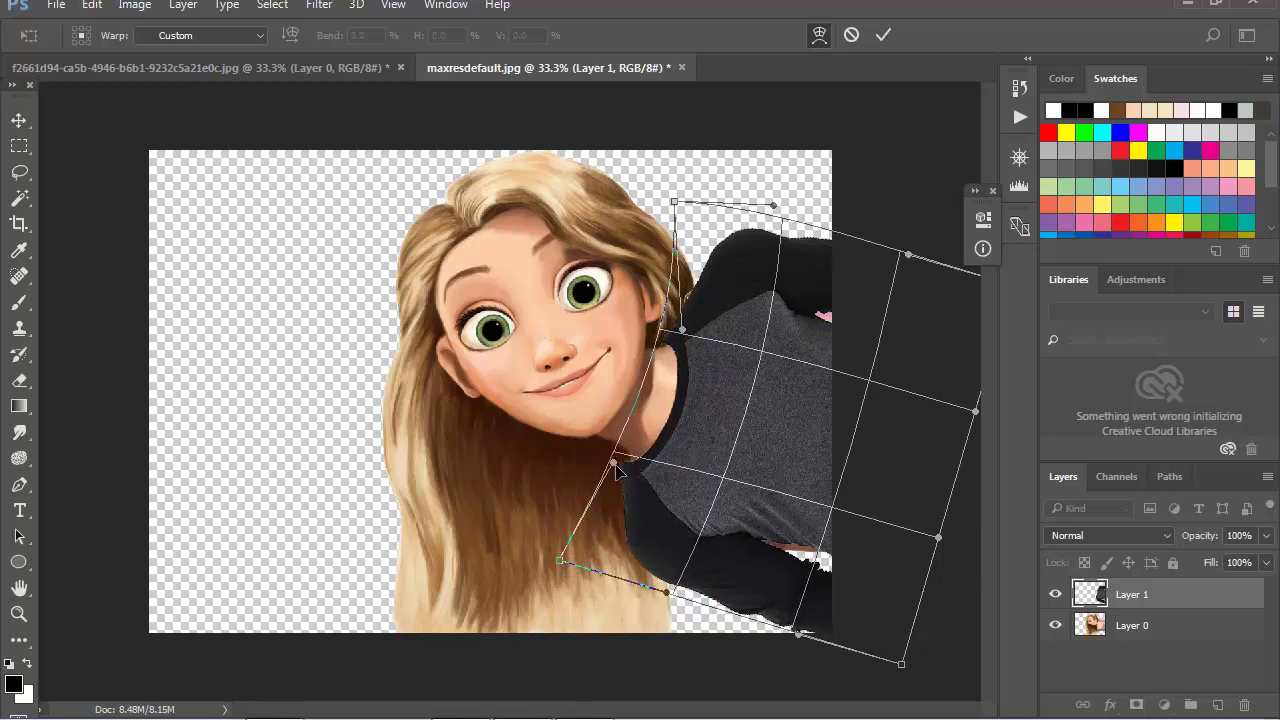
left_click_drag(618, 472, 620, 478)
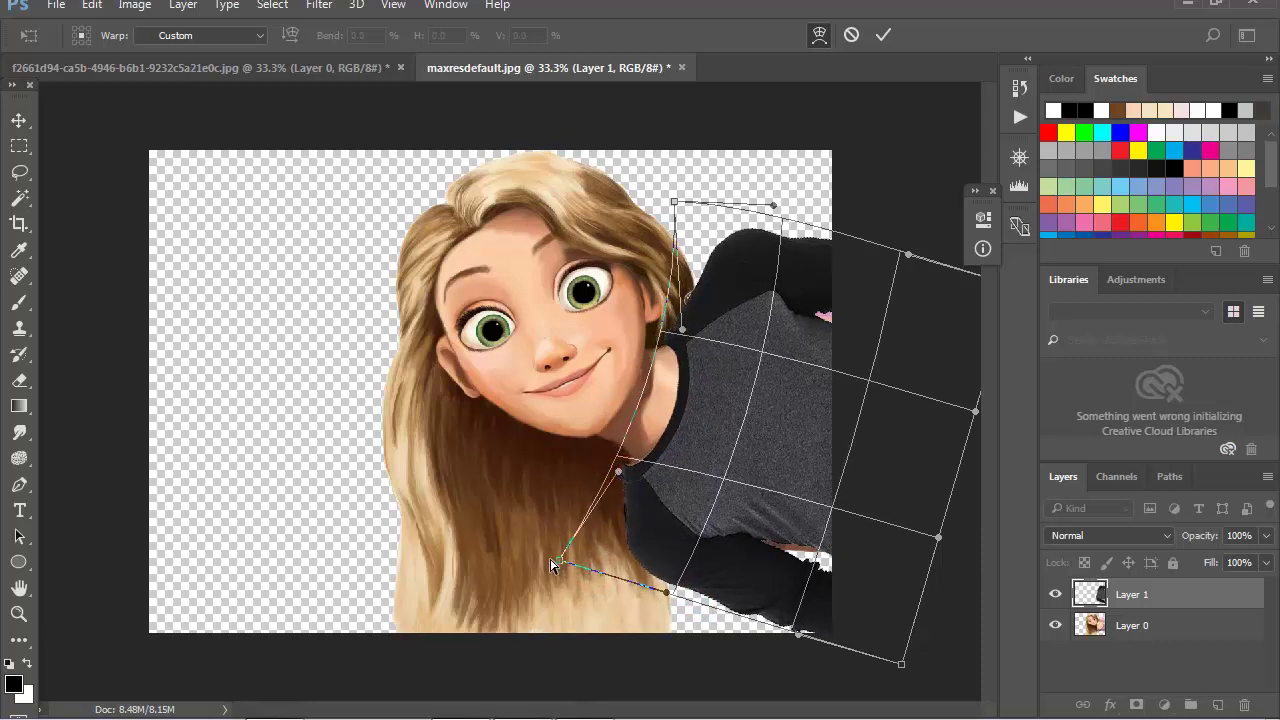
left_click_drag(560, 568, 556, 551)
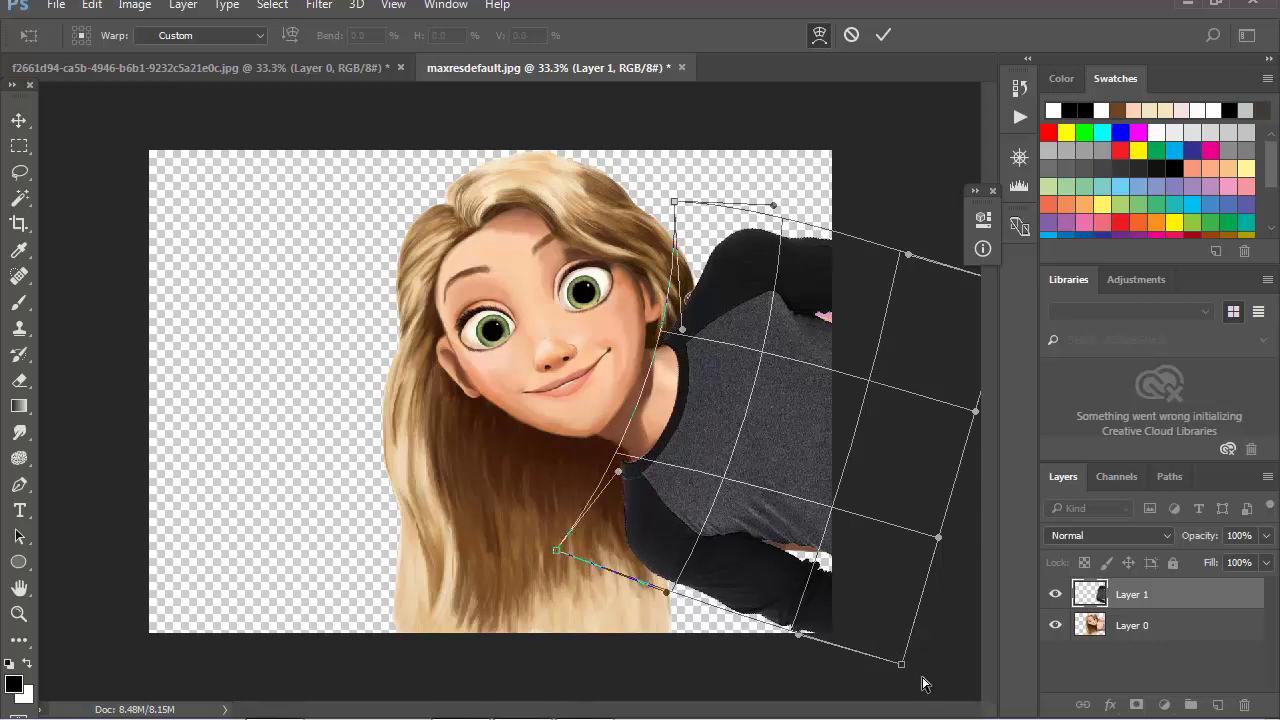
mouse_move(903, 673)
left_mouse_down()
mouse_move(903, 660)
mouse_move(879, 695)
left_mouse_up()
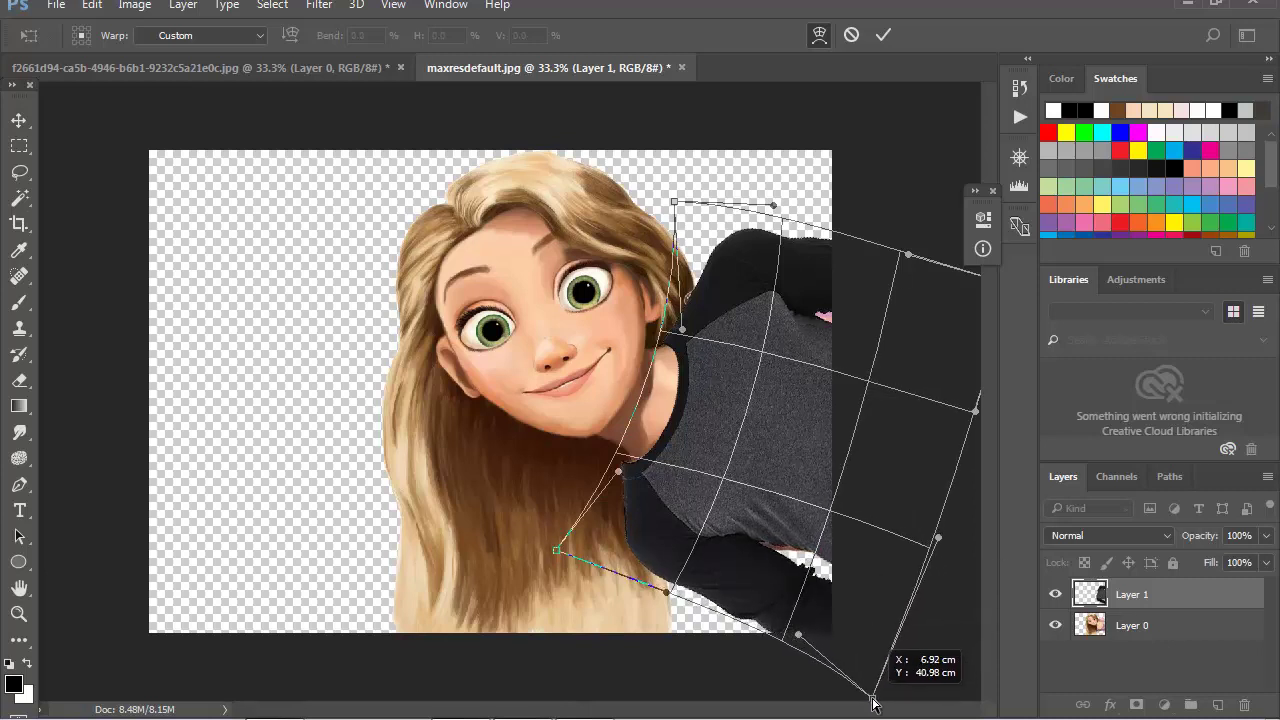
left_click_drag(879, 695, 866, 709)
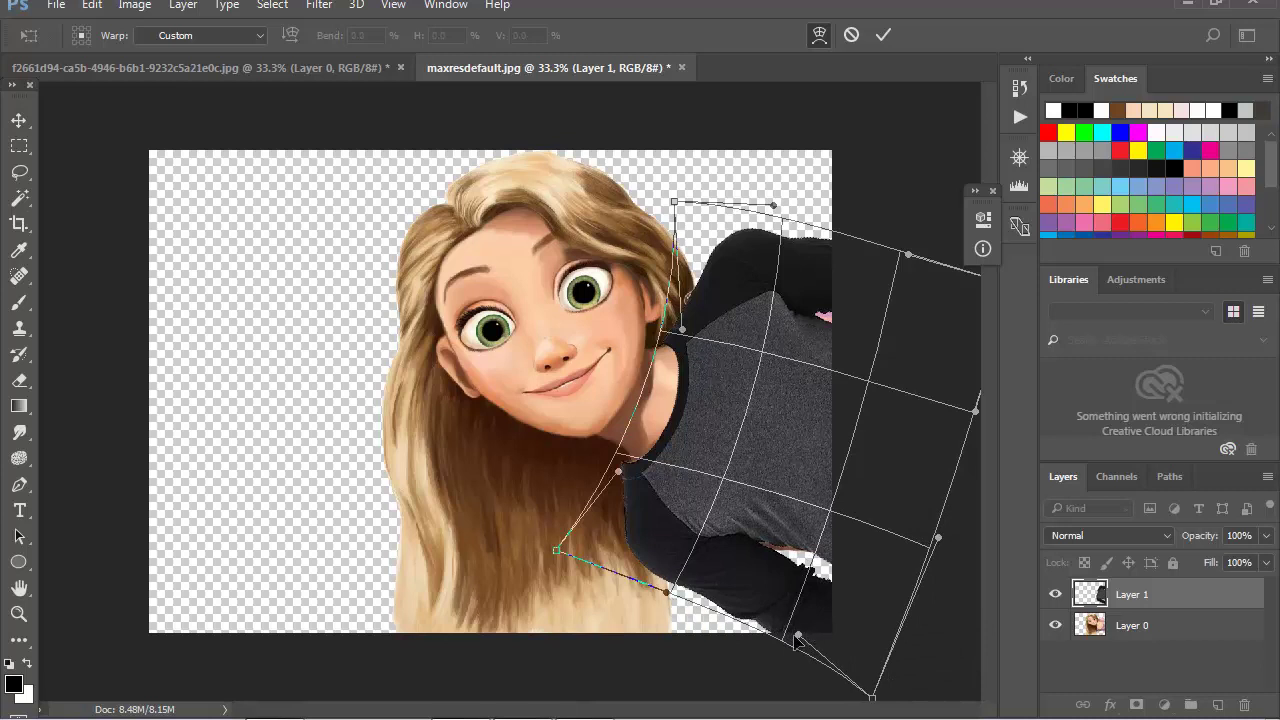
left_click_drag(797, 637, 771, 682)
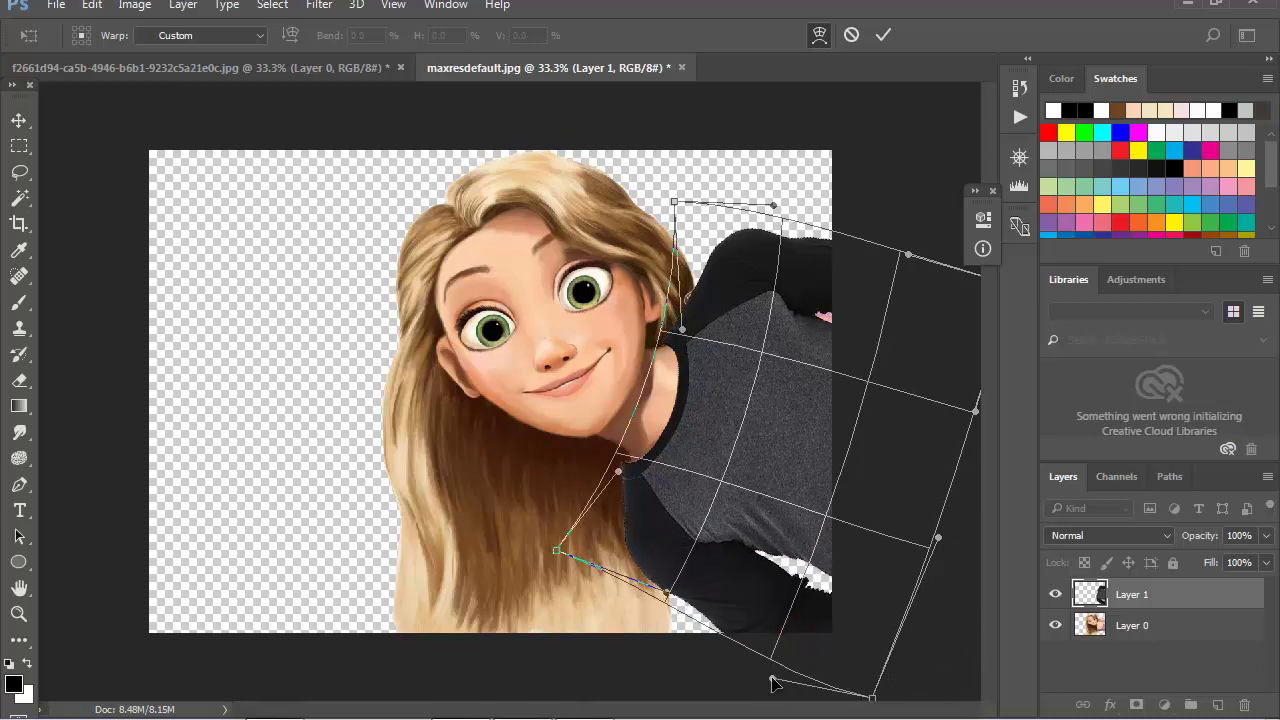
left_click_drag(778, 207, 818, 145)
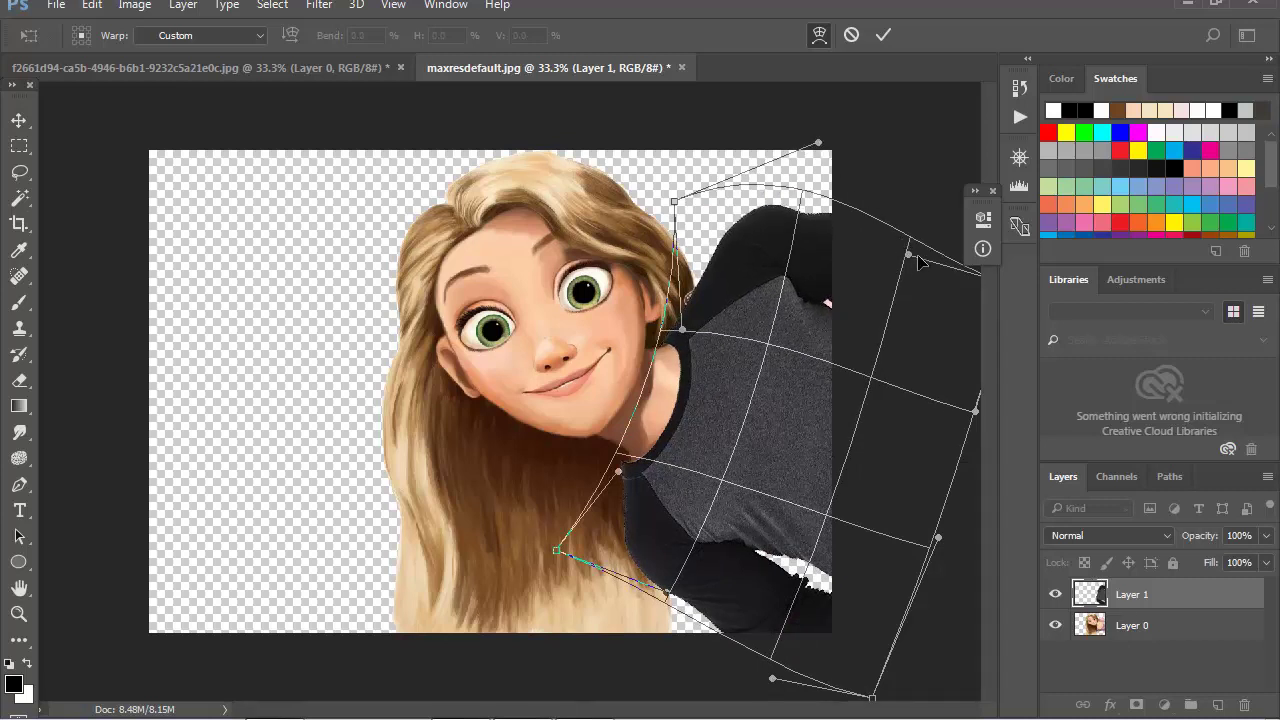
mouse_move(907, 258)
left_mouse_down()
mouse_move(957, 323)
mouse_move(929, 371)
mouse_move(957, 390)
mouse_move(979, 381)
left_mouse_up()
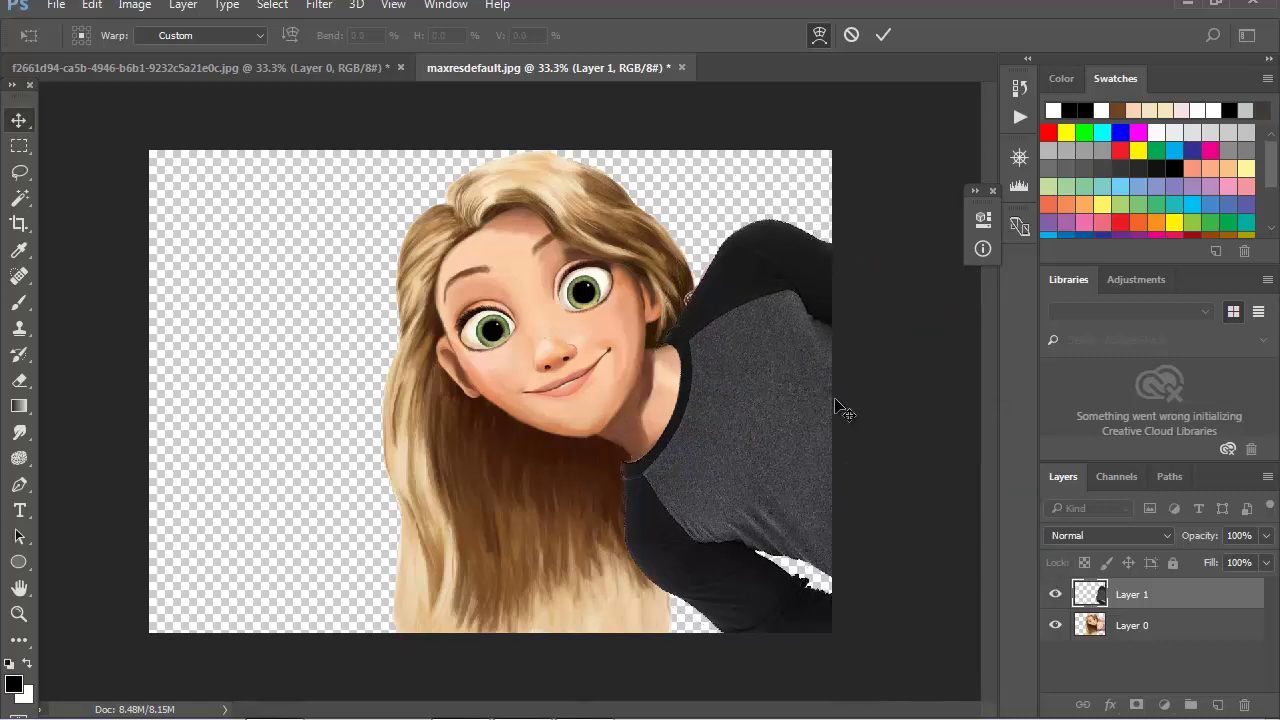
- Clip Layer 1 to the girl layer as a clipping mask and toggle it to compare
right_click(1127, 596)
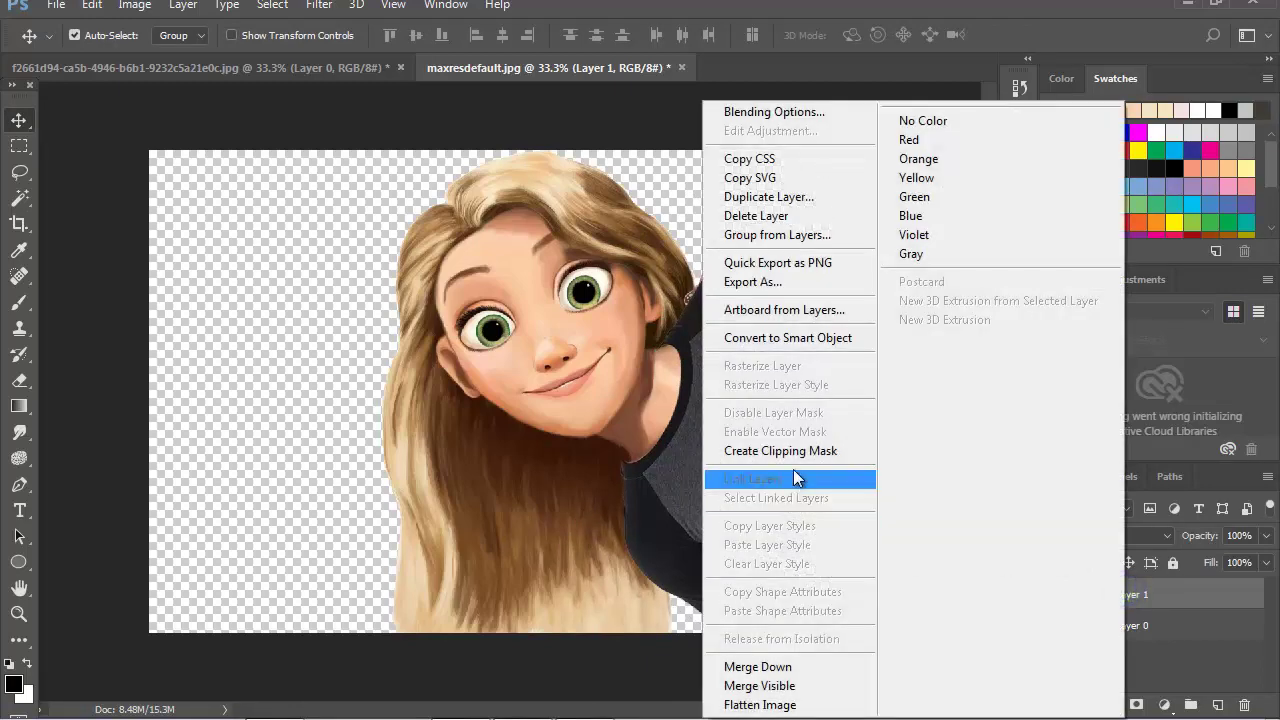
left_click(794, 452)
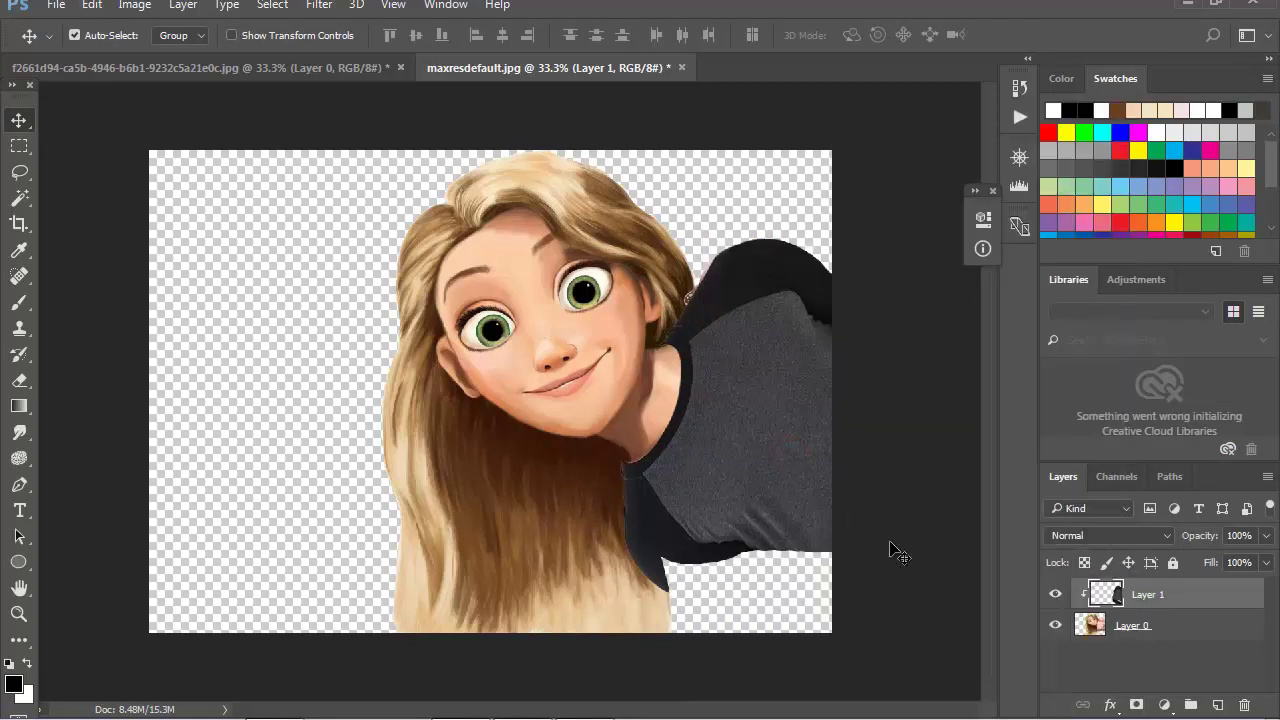
double_click(1055, 596)
- Zoom in on the neckline and nudge the shirt so its collar lines up with her neck
left_click(19, 613)
left_click(671, 556)
left_click(497, 368)
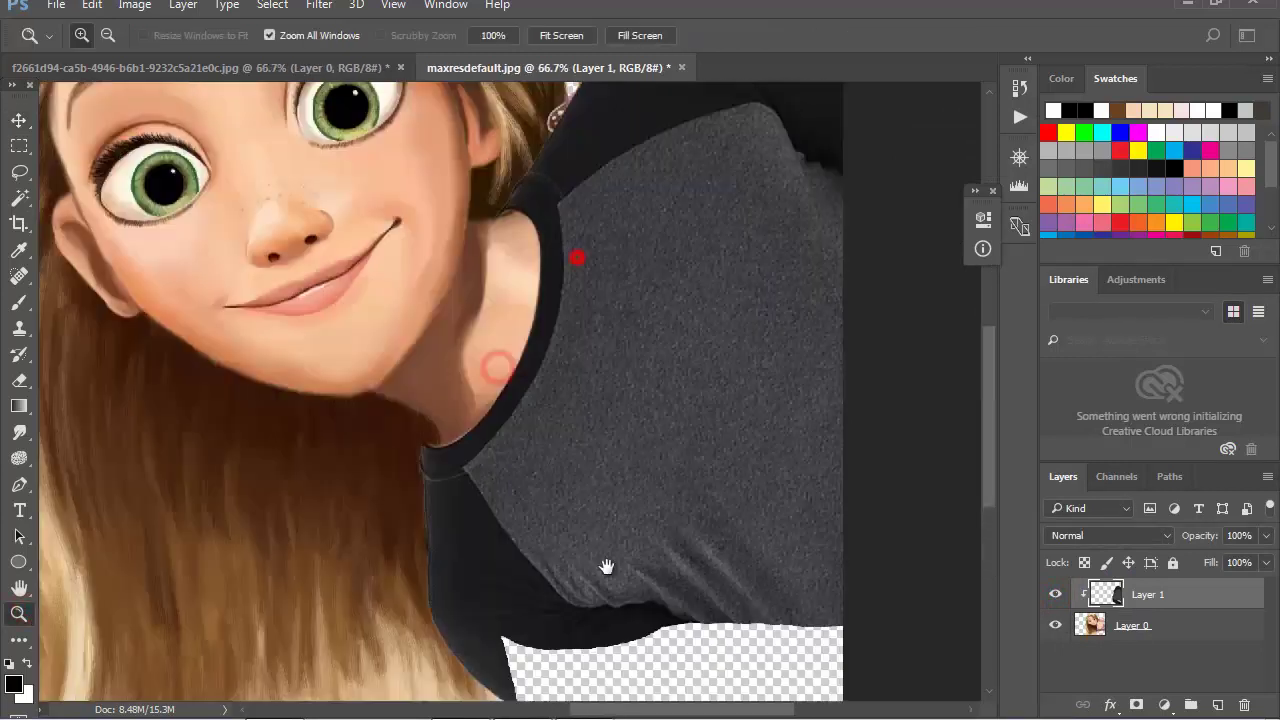
left_click_drag(606, 567, 601, 627)
key("v")
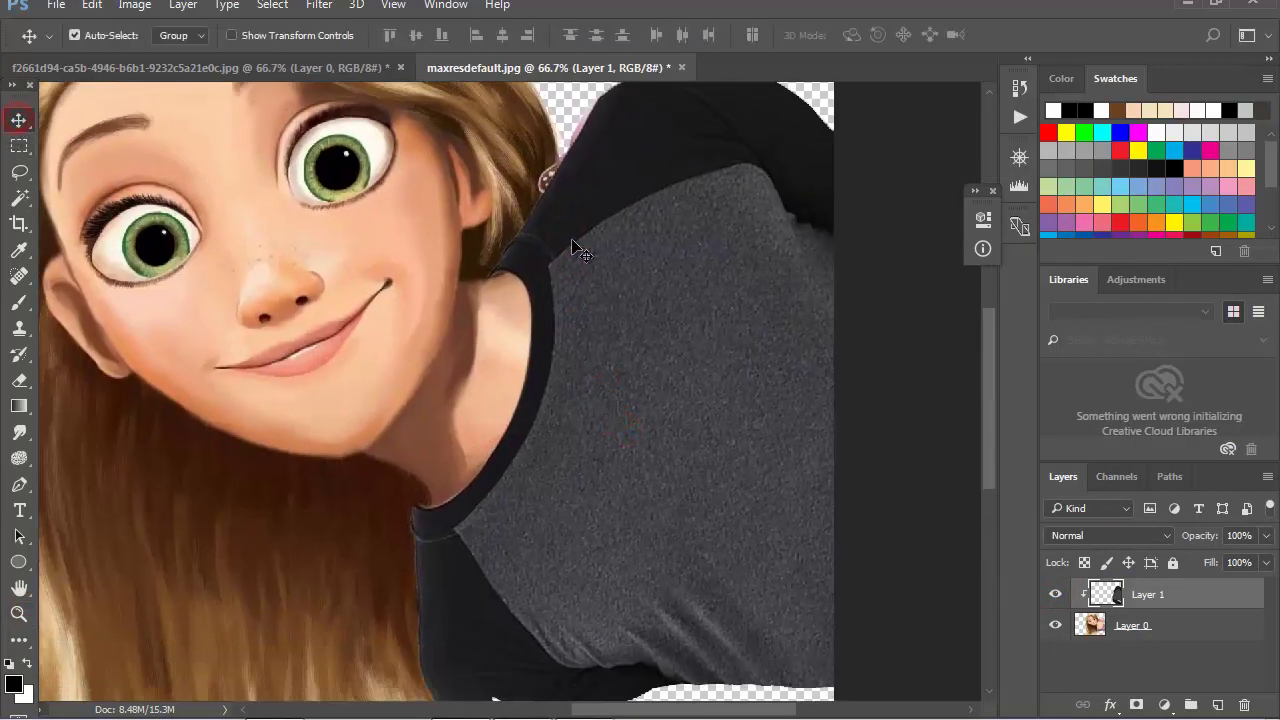
left_click_drag(573, 244, 590, 232)
left_click_drag(605, 467, 623, 246)
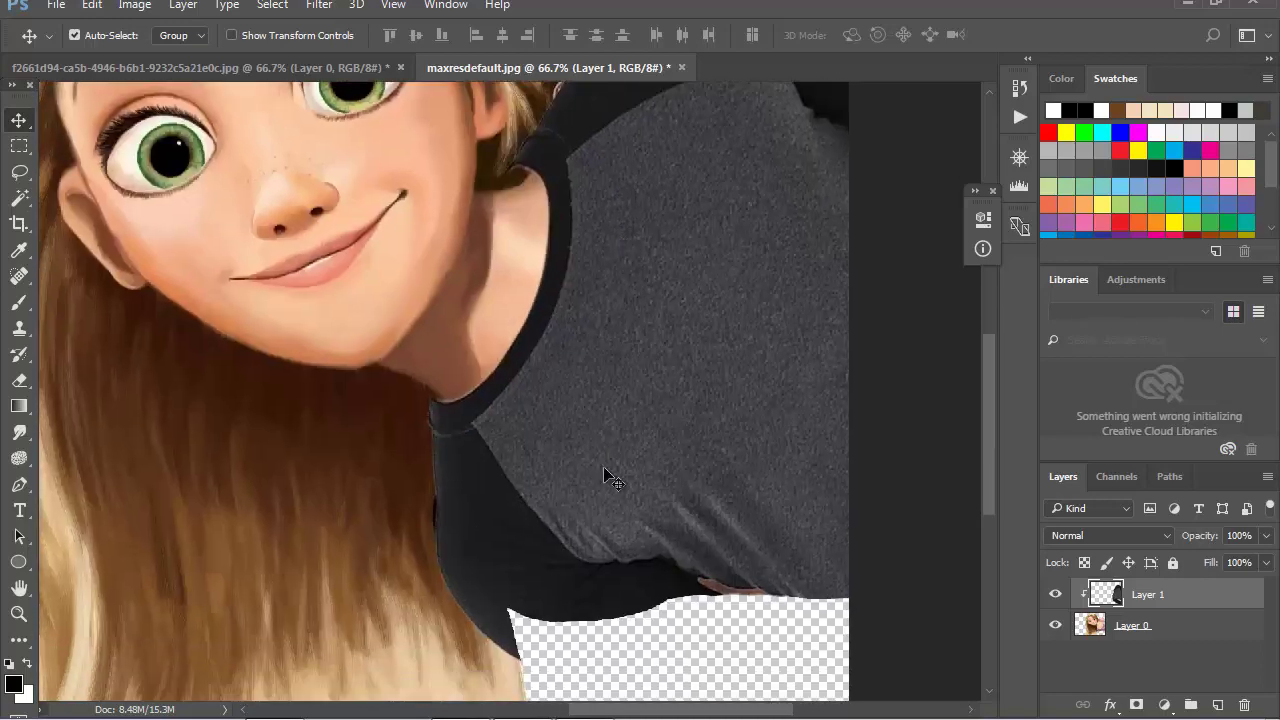
scroll(606, 470, "down", 3)
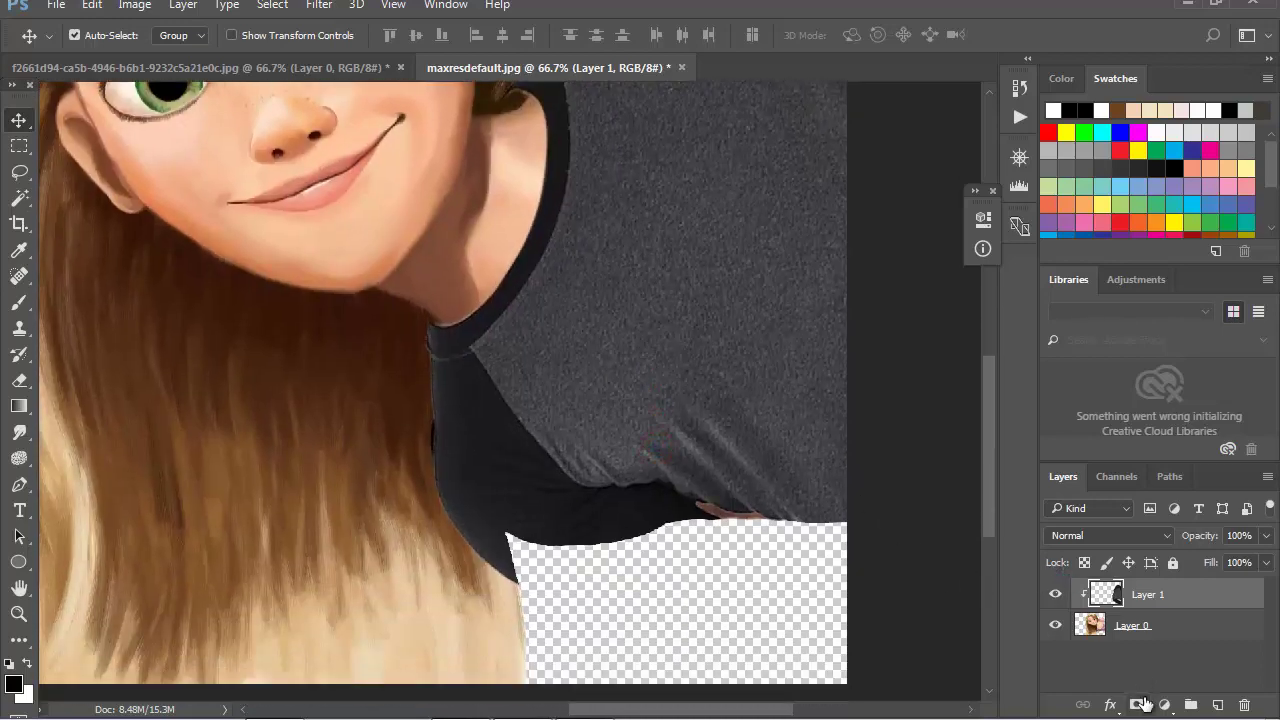
- Add a layer mask to the shirt and paint black to hide the shirt over her lower hair
left_click(1137, 704)
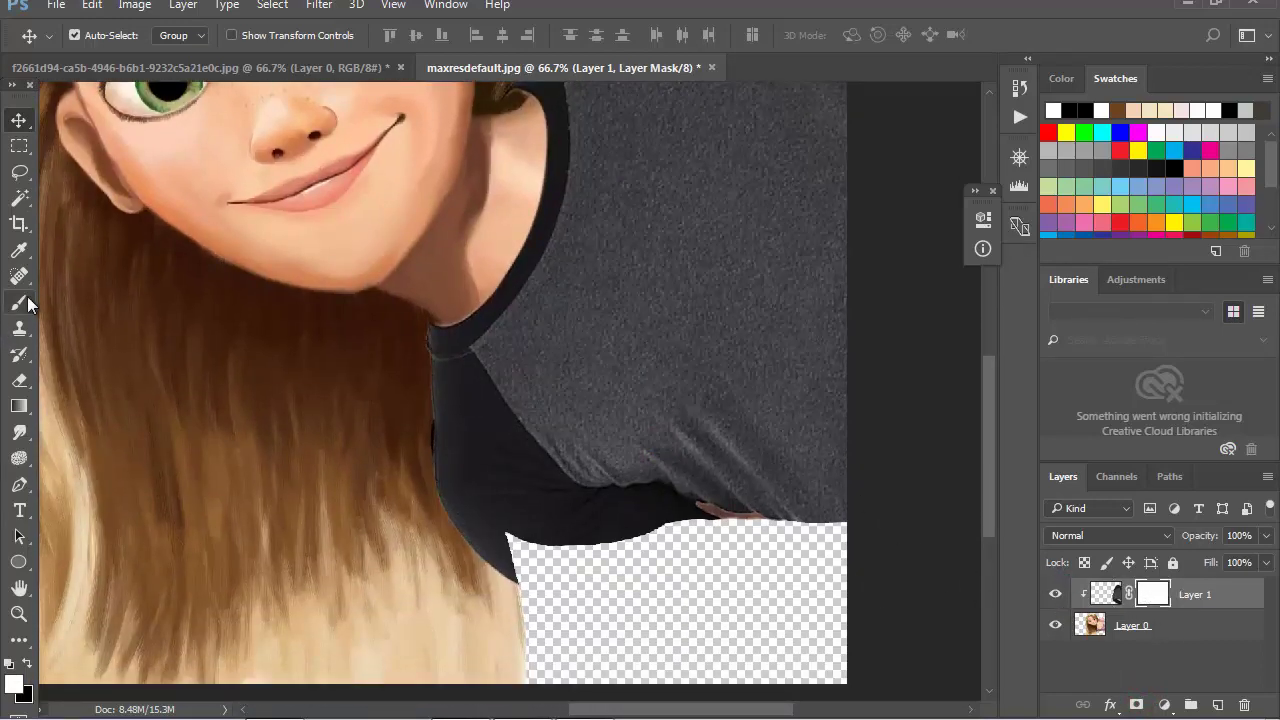
left_click(22, 302)
left_click(28, 664)
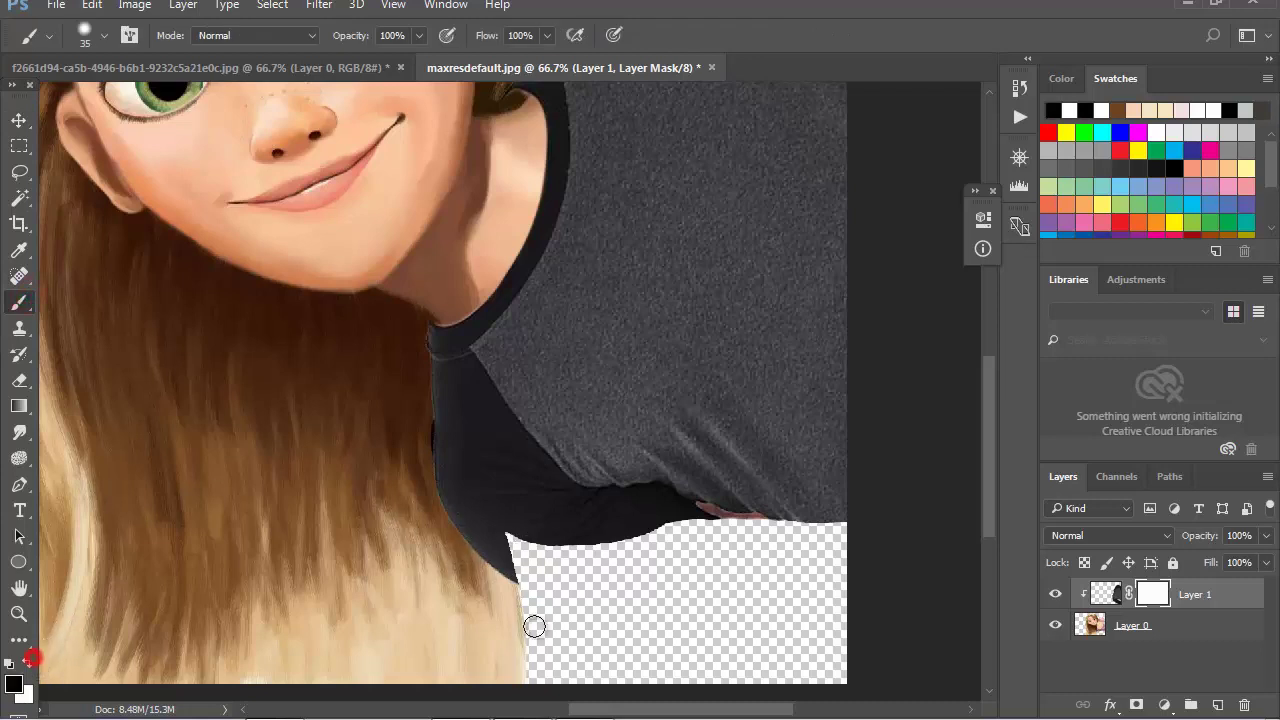
left_click_drag(512, 562, 554, 583)
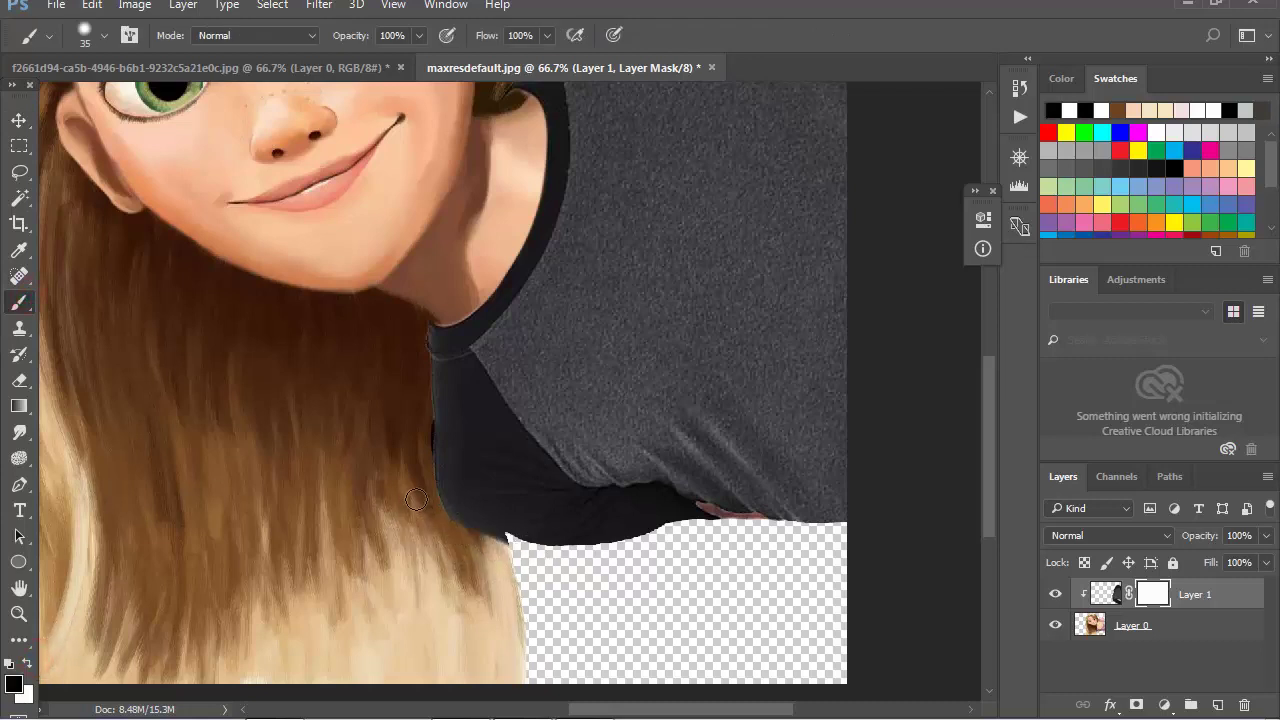
left_click_drag(416, 500, 507, 563)
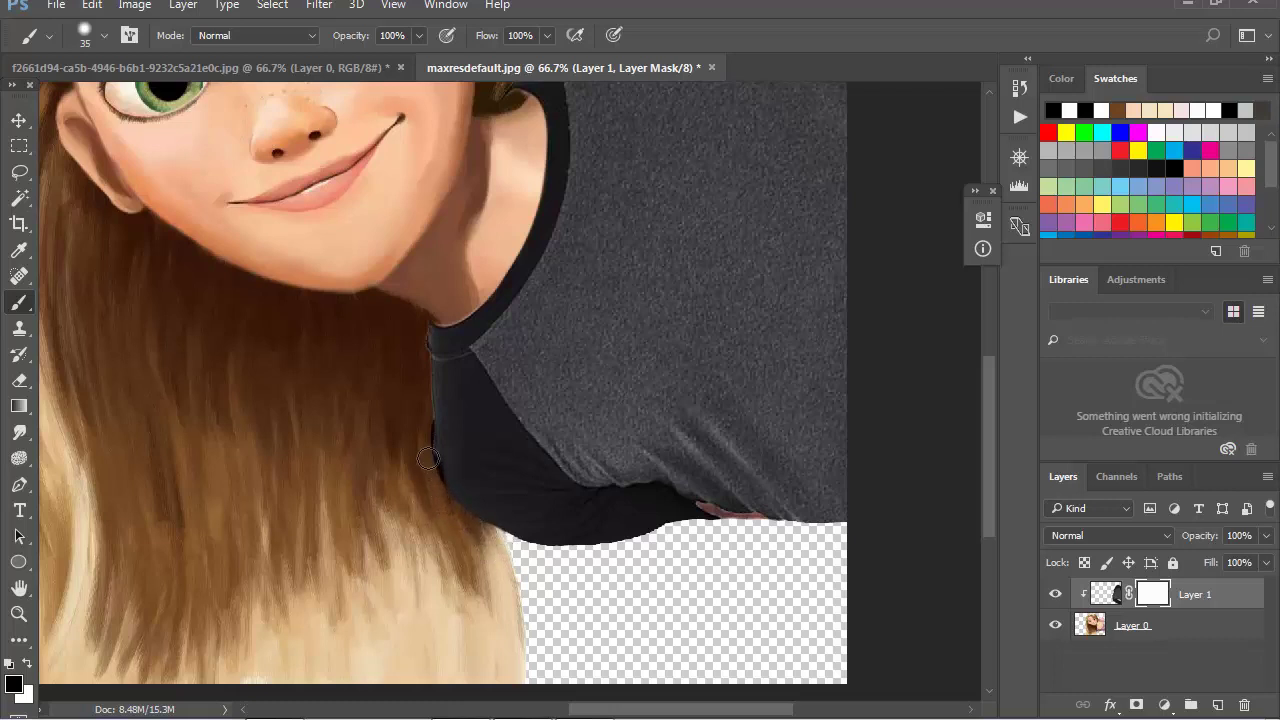
left_click_drag(554, 343, 518, 414)
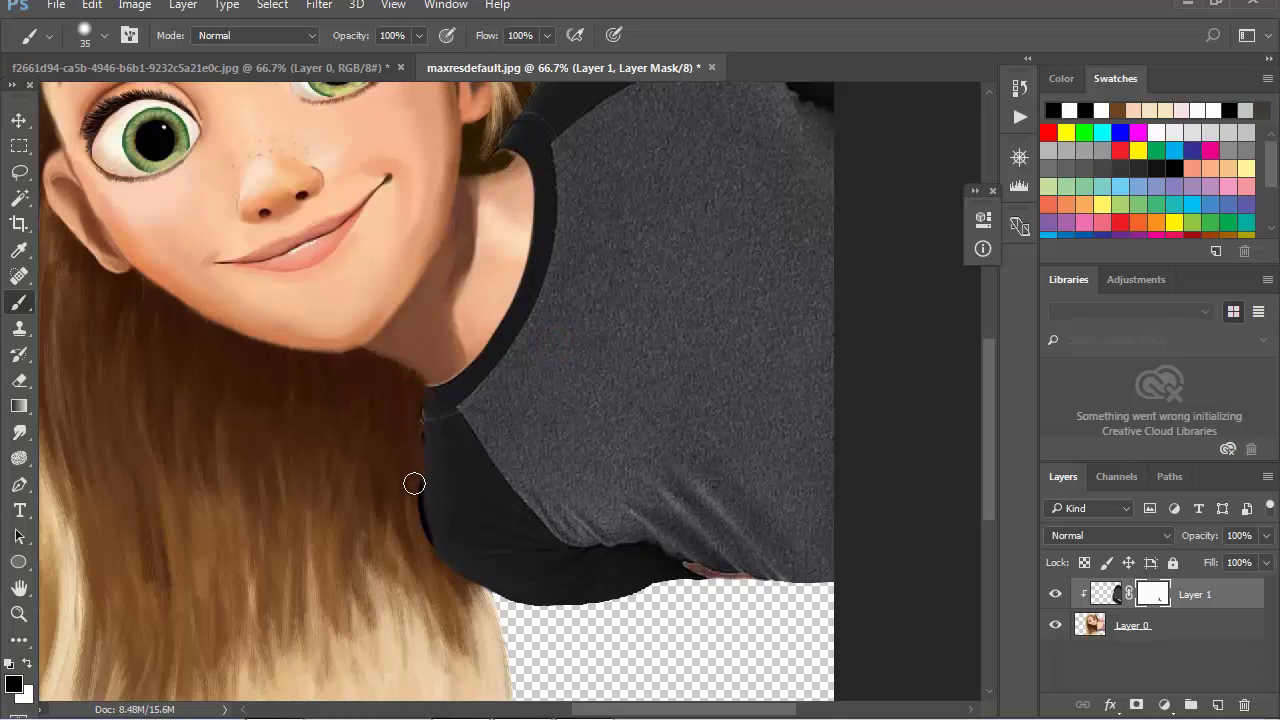
left_click_drag(499, 441, 503, 478)
- Paint the mask black along the shirt edge by the hair near her ear
key("z")
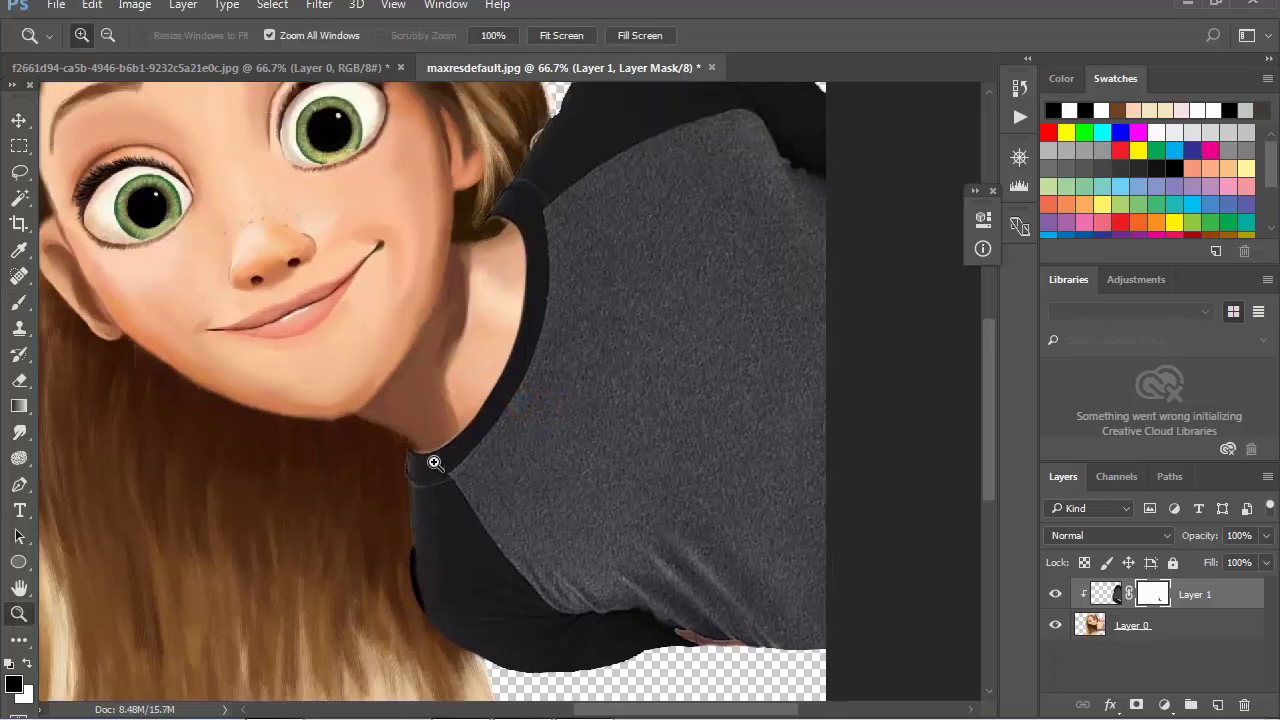
left_click(17, 303)
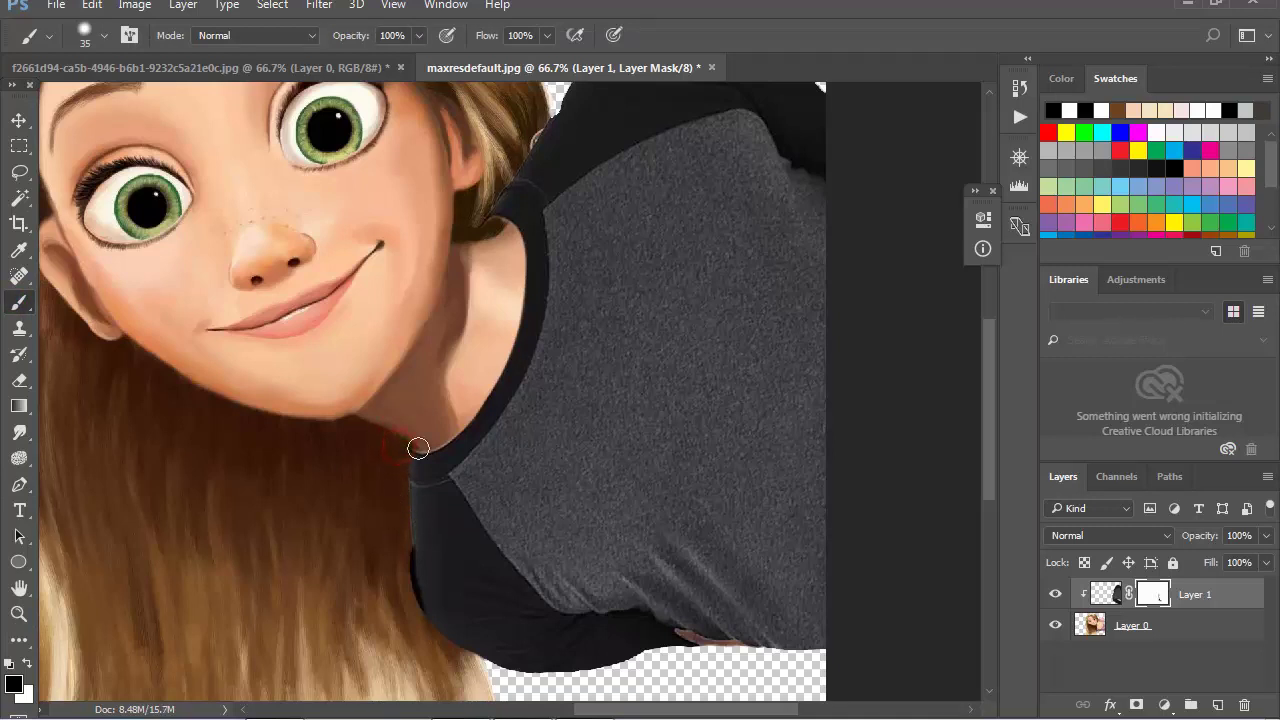
left_click_drag(418, 448, 385, 633)
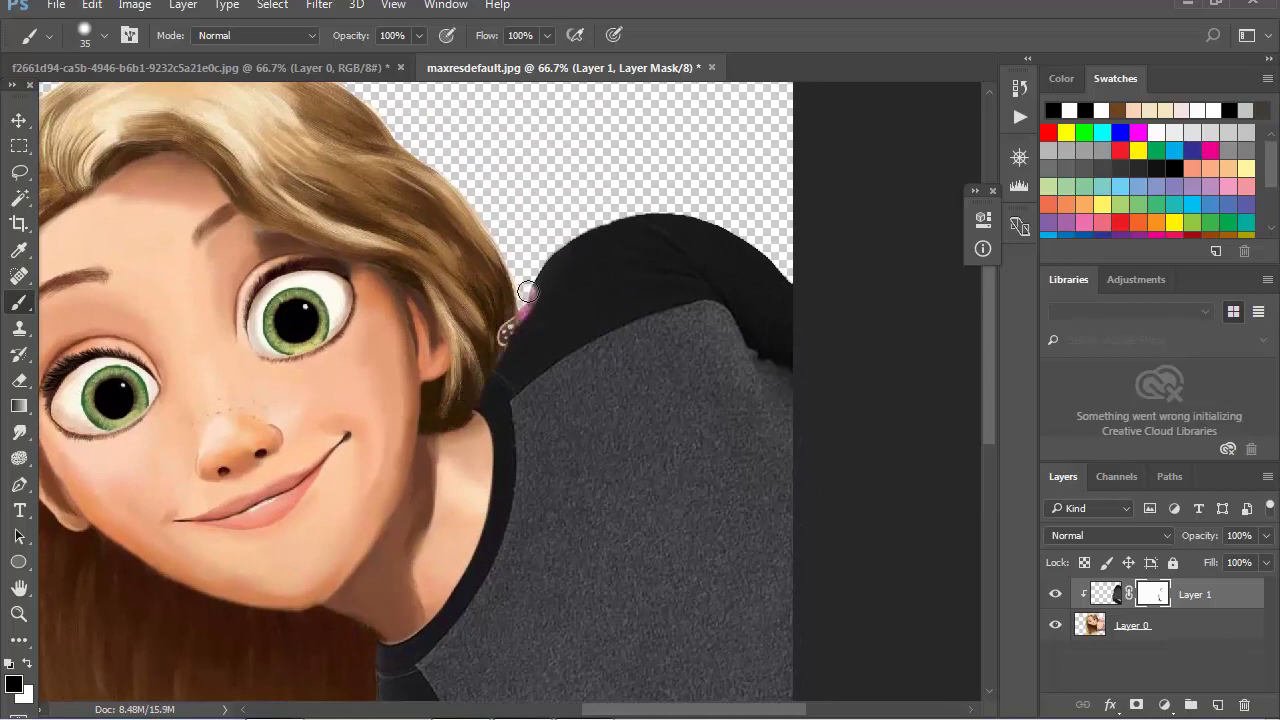
left_click_drag(527, 291, 494, 331)
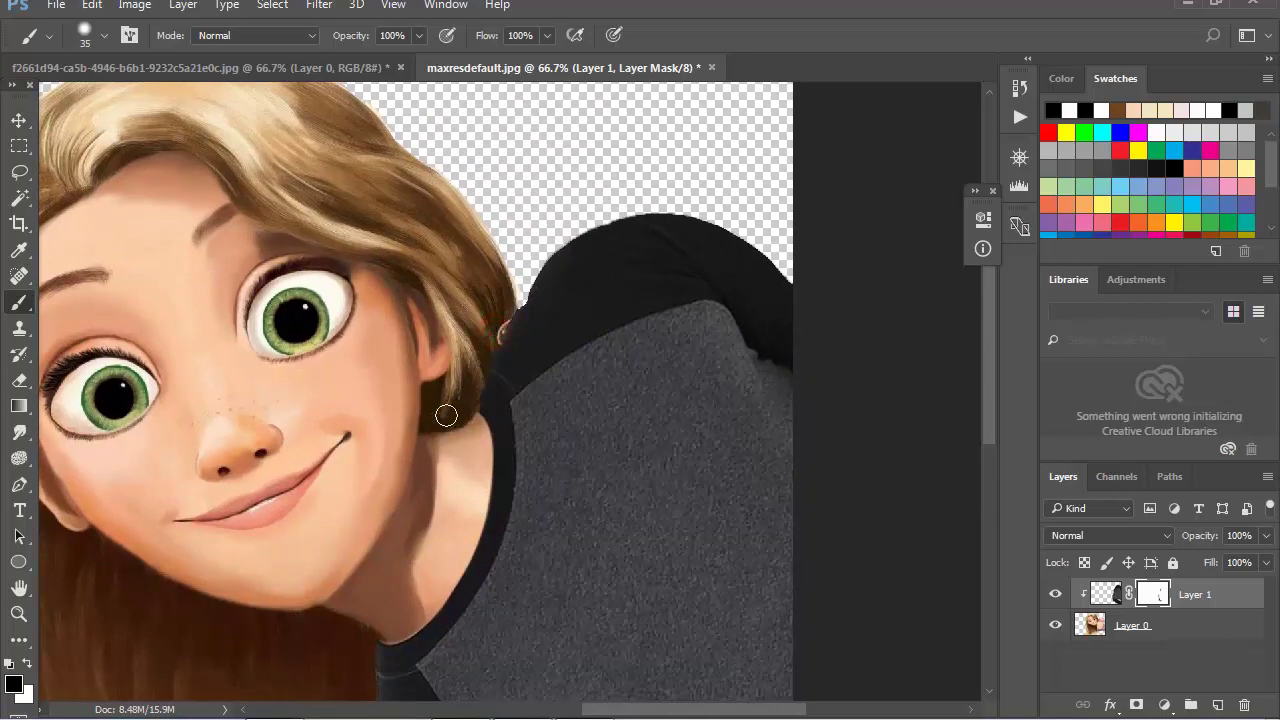
left_click_drag(600, 349, 560, 521)
left_click_drag(465, 487, 584, 385)
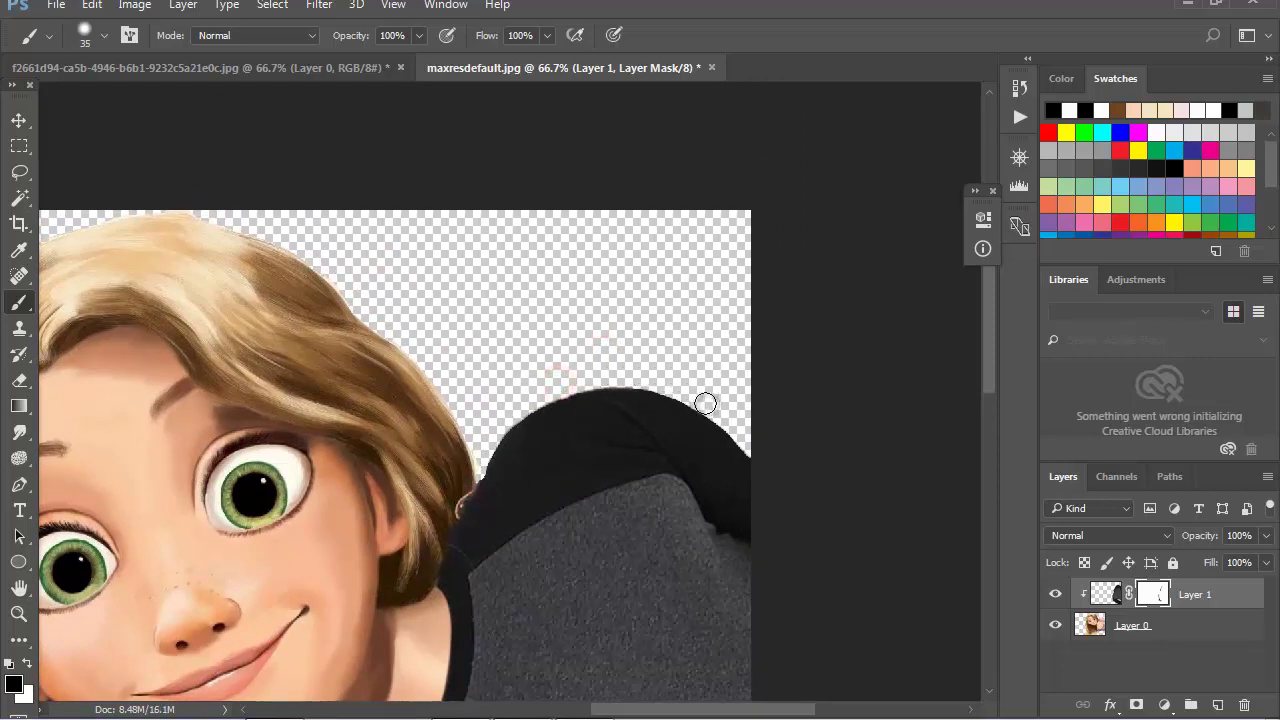
left_click_drag(704, 386, 755, 441)
left_click_drag(766, 563, 743, 266)
left_click_drag(471, 346, 594, 300)
- Zoom in on the collar and touch up the shirt/hair edge on the mask with black and white
left_click(19, 614)
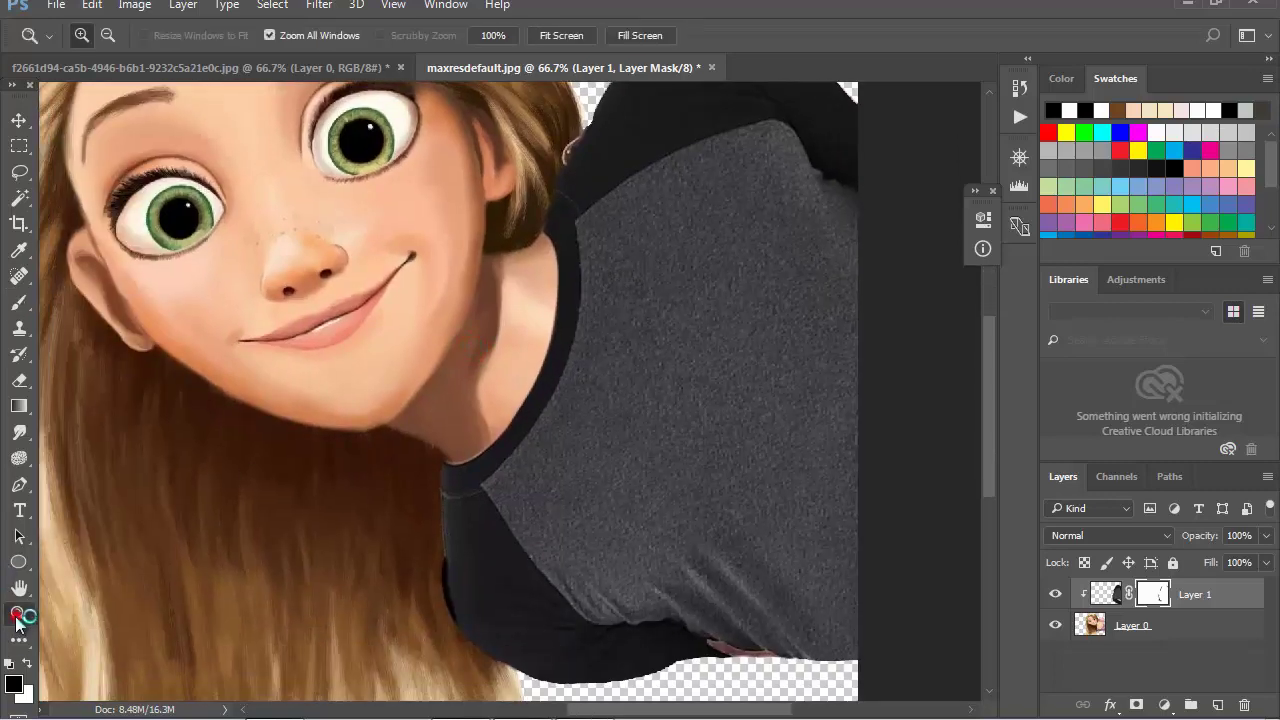
left_click(386, 429, "alt")
left_click(557, 448, "alt")
left_click(690, 563)
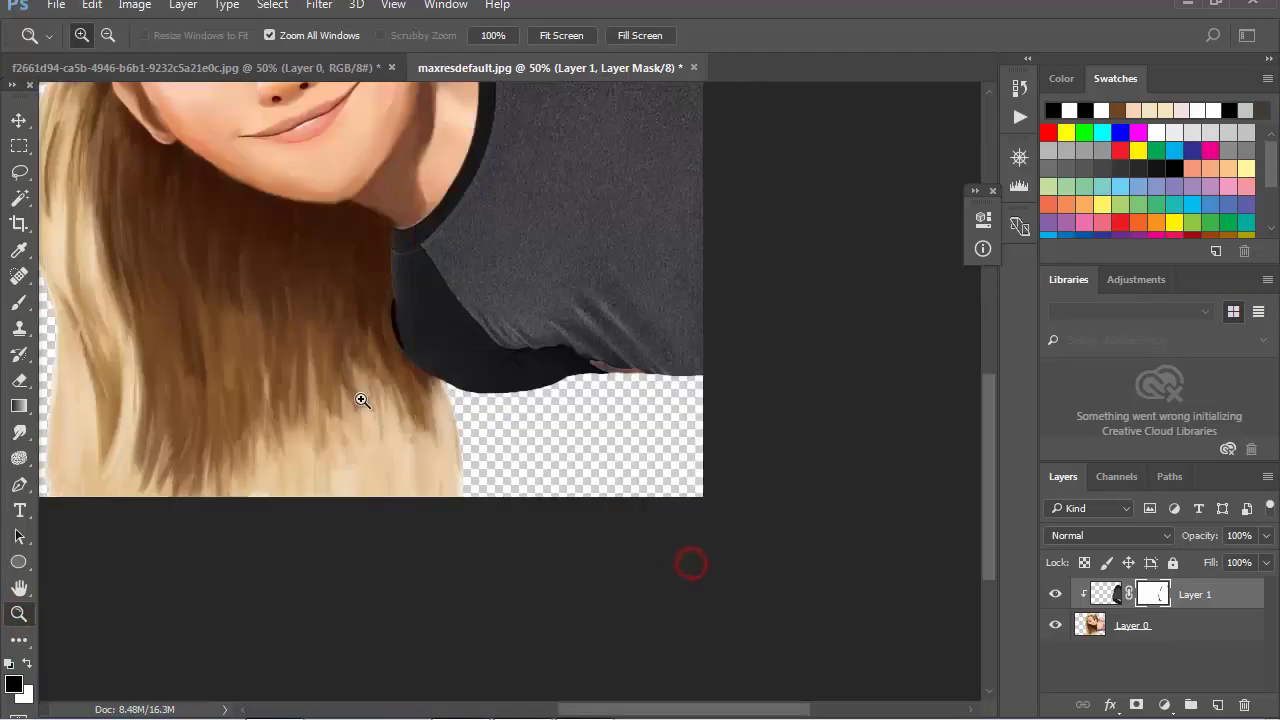
left_click(447, 326)
left_click(469, 428)
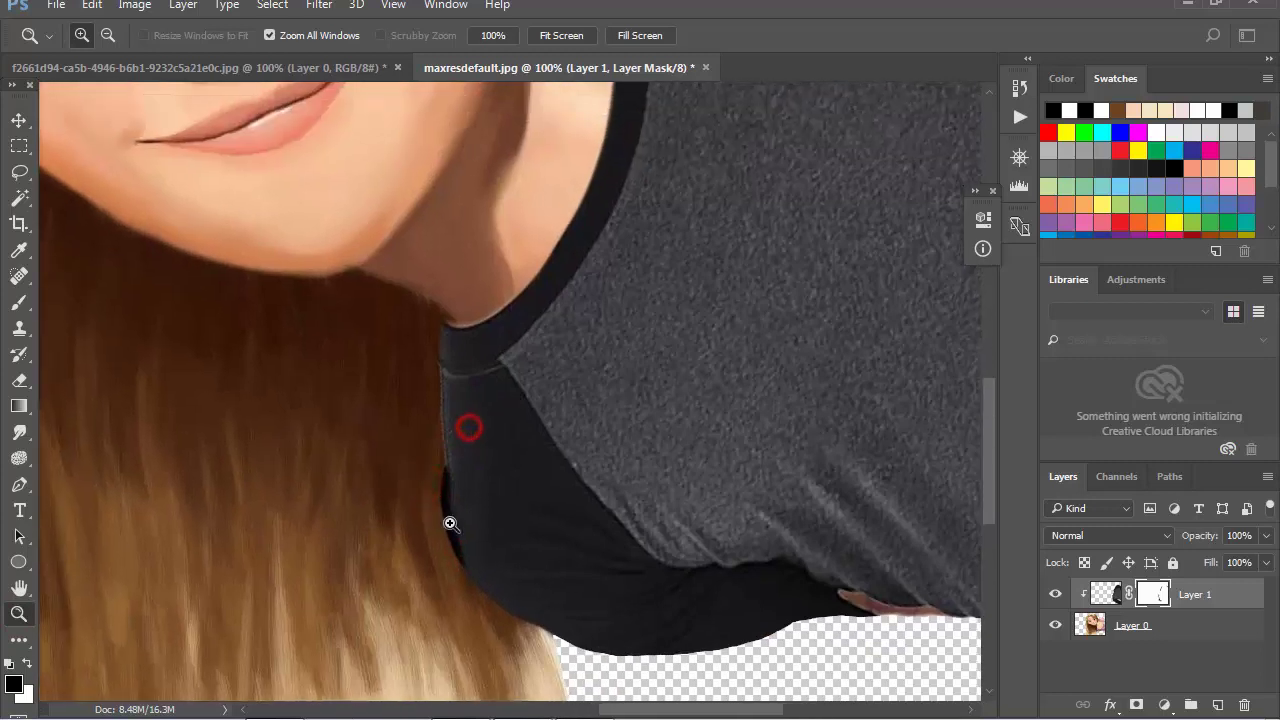
left_click(19, 302)
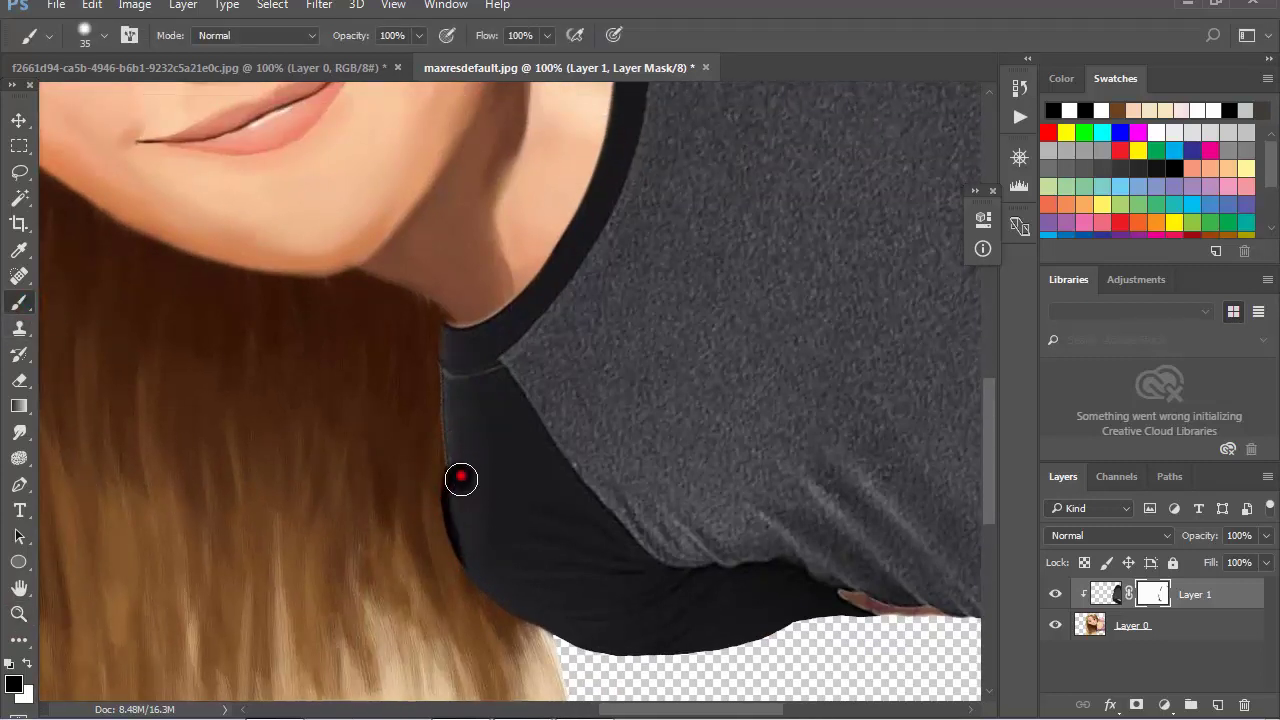
mouse_move(457, 477)
left_mouse_down()
mouse_move(470, 530)
mouse_move(458, 497)
left_mouse_up()
left_click(28, 665)
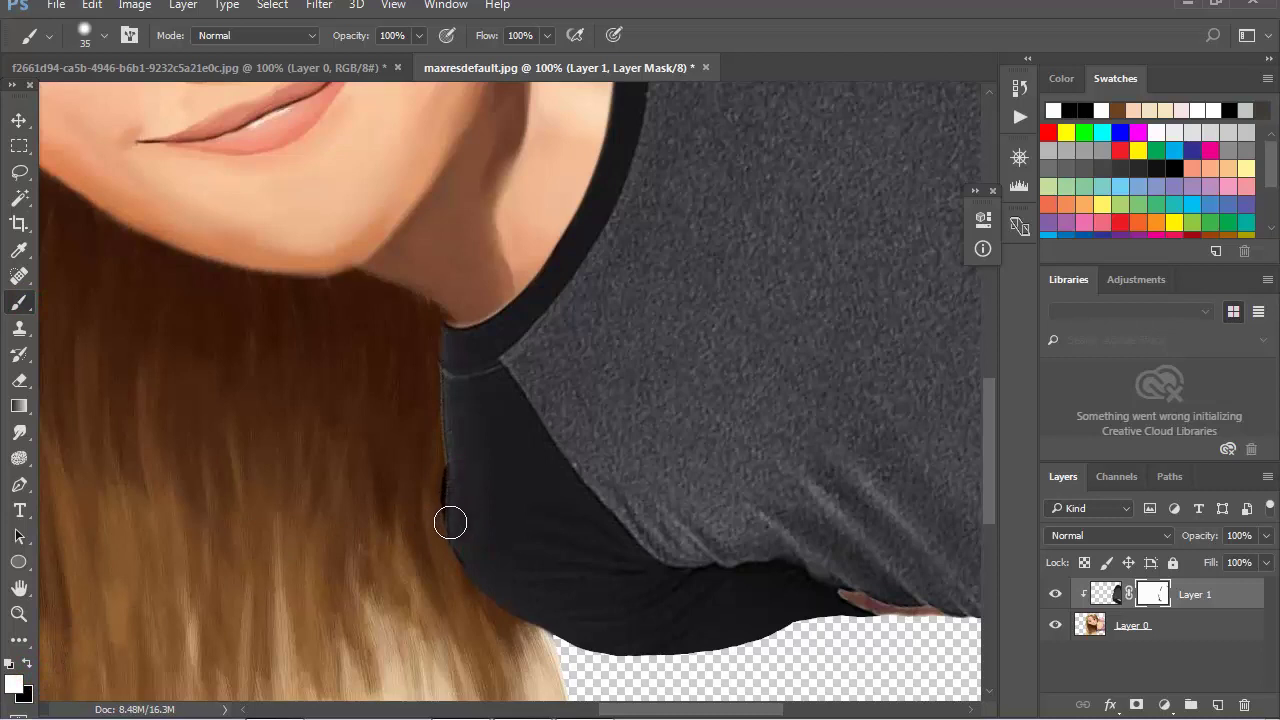
left_click_drag(474, 551, 457, 486)
left_click(29, 662)
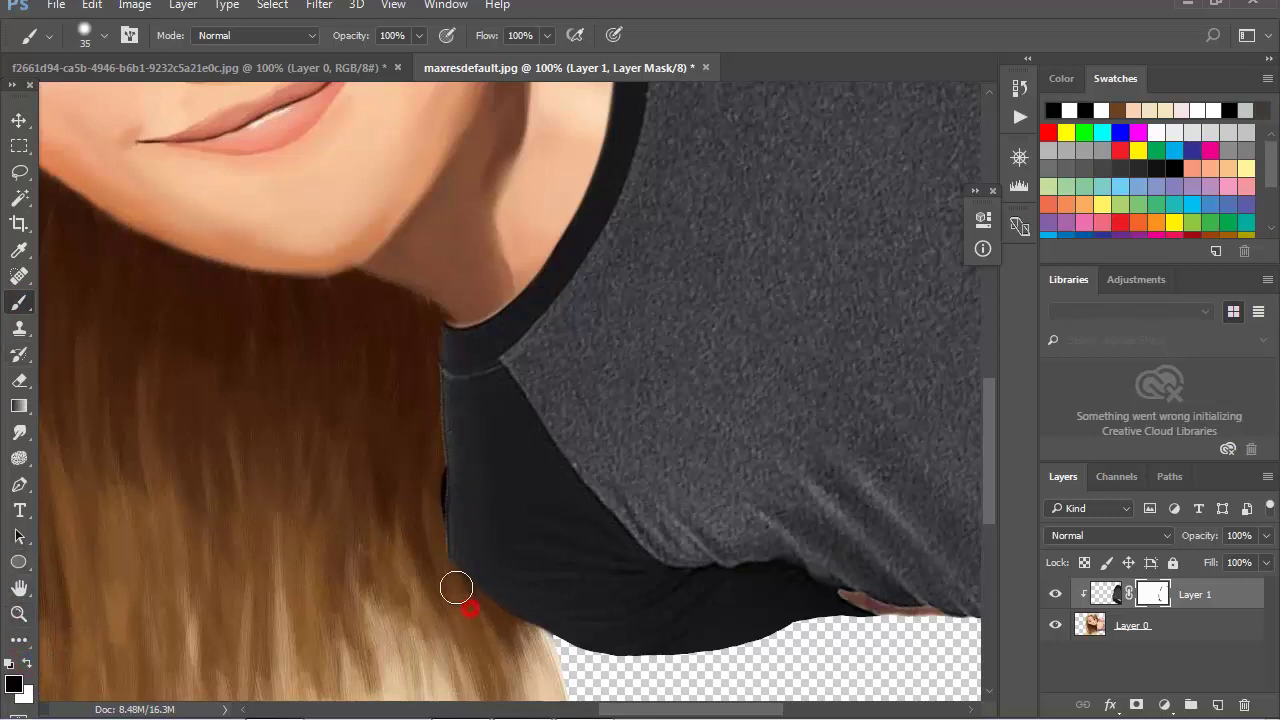
- Pan and zoom out over the figure, then zoom in toward the shoulder
left_click_drag(686, 354, 500, 440)
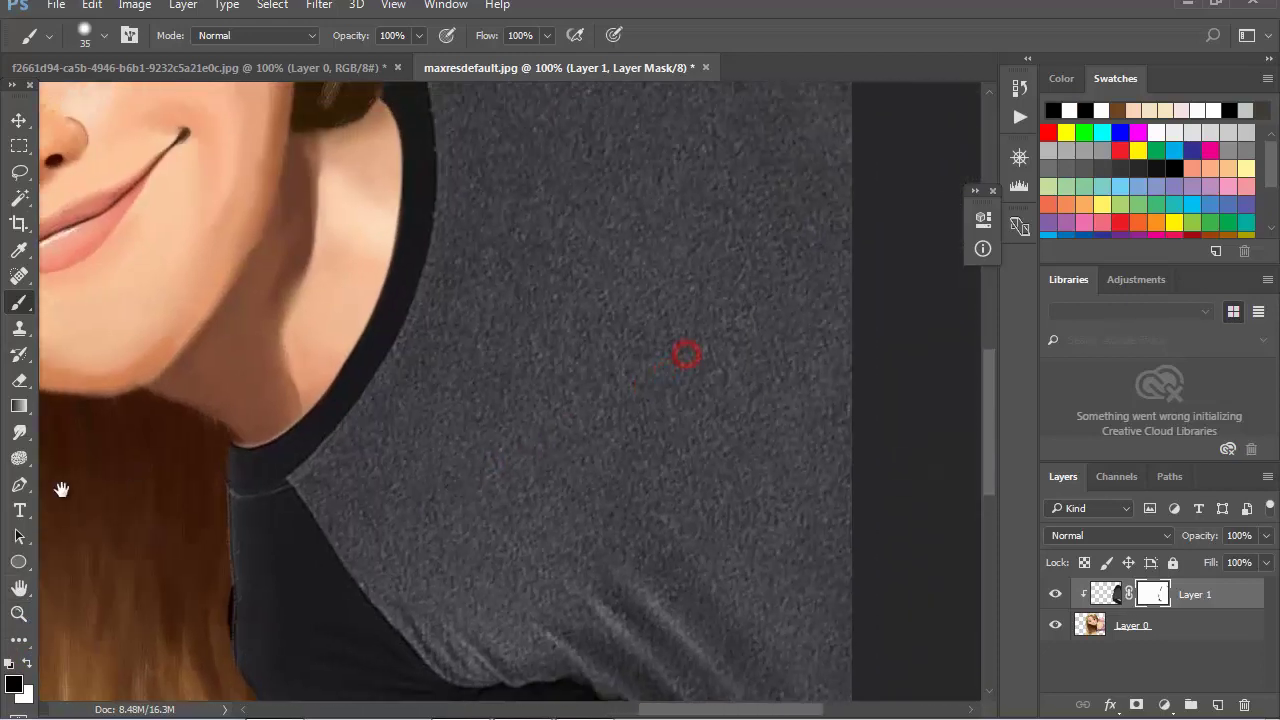
key("z")
left_click(636, 366, "alt")
left_click(603, 386, "alt")
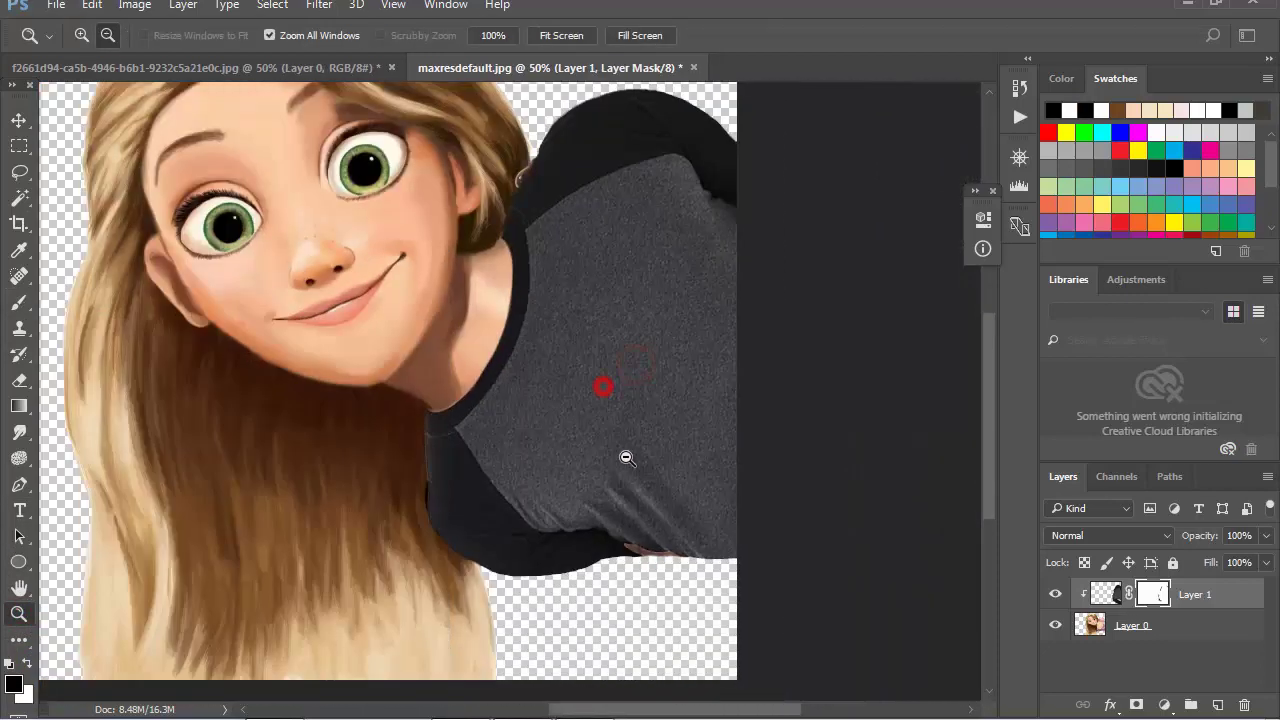
left_click(671, 229)
left_click(574, 194)
left_click(611, 514, "alt")
left_click(594, 560, "alt")
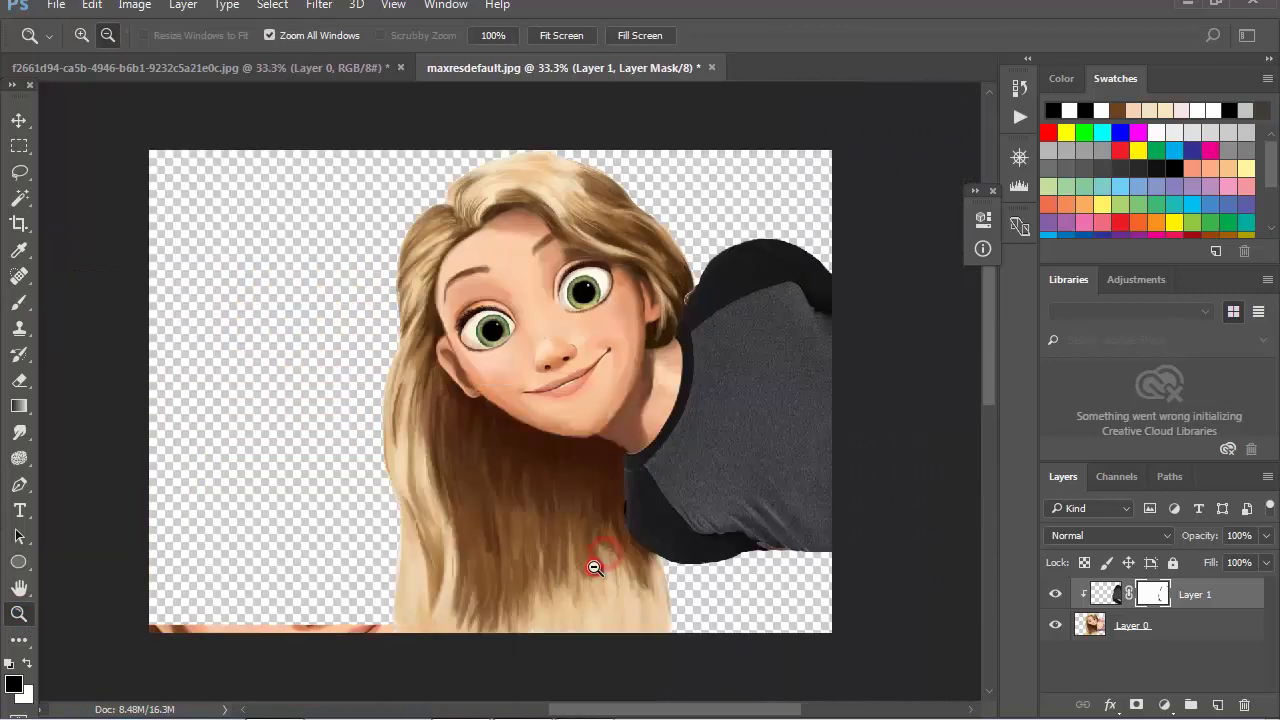
left_click(720, 337)
left_click(269, 392)
- Zoom in near the ear and paint the mask black along the hair and hood edge
left_click(219, 352)
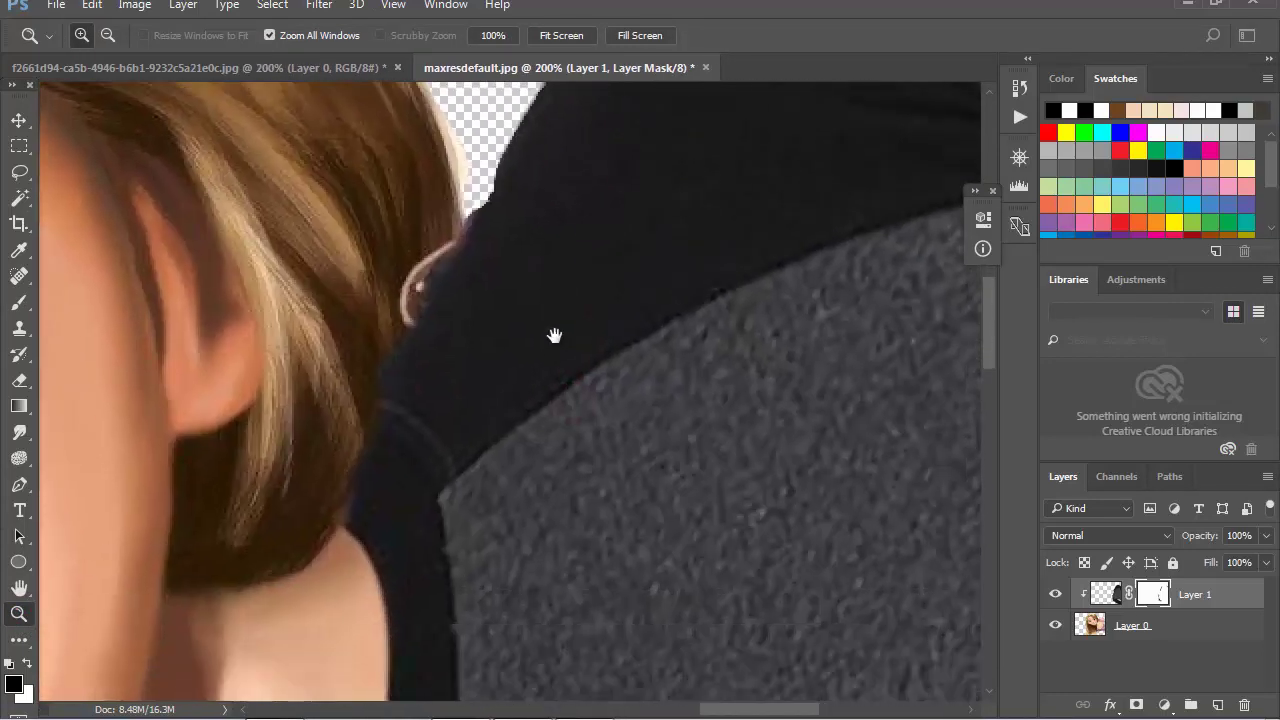
left_click_drag(554, 335, 580, 351)
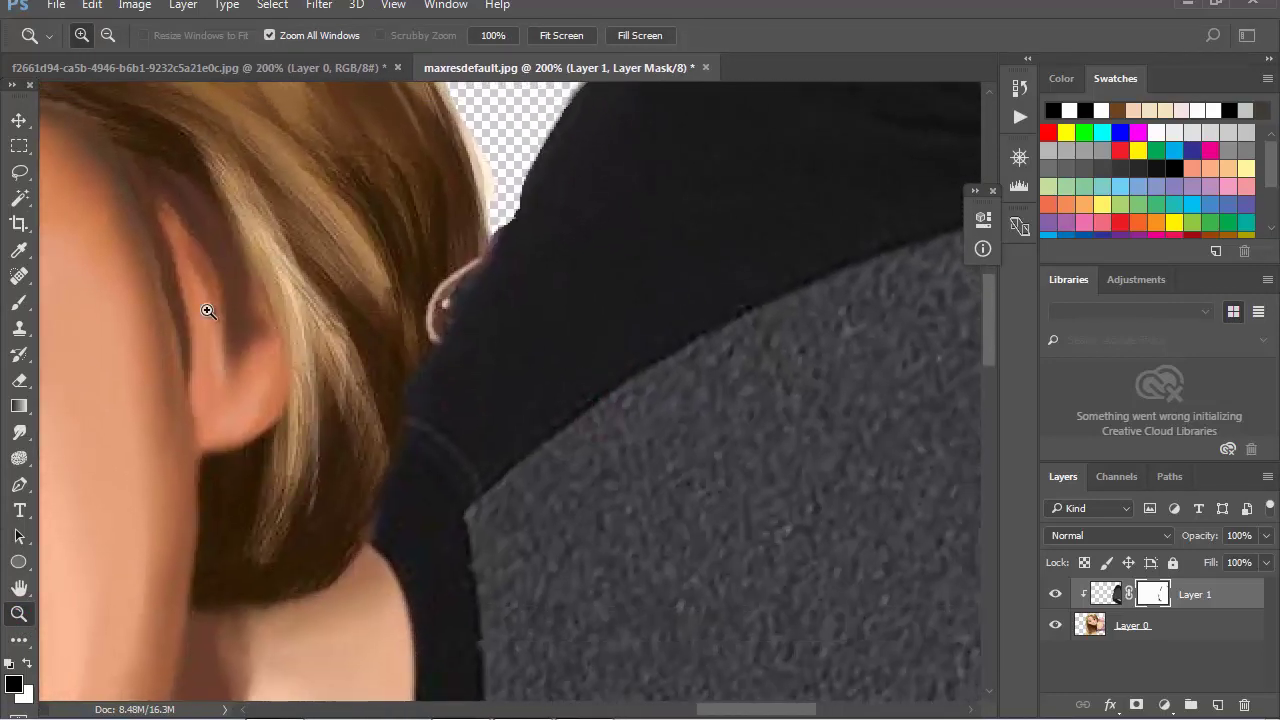
left_click(18, 302)
mouse_move(391, 431)
left_mouse_down()
mouse_move(414, 351)
mouse_move(372, 578)
left_mouse_up()
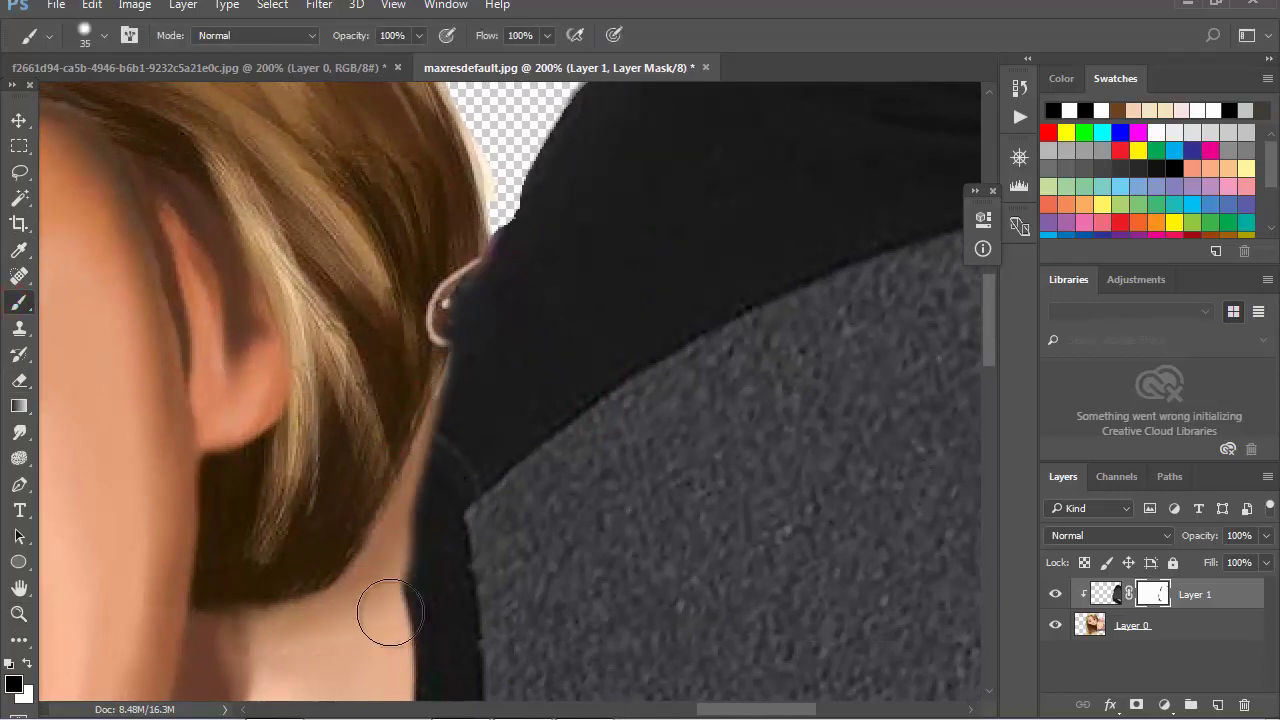
mouse_move(531, 571)
left_mouse_down()
mouse_move(606, 249)
mouse_move(598, 526)
left_mouse_up()
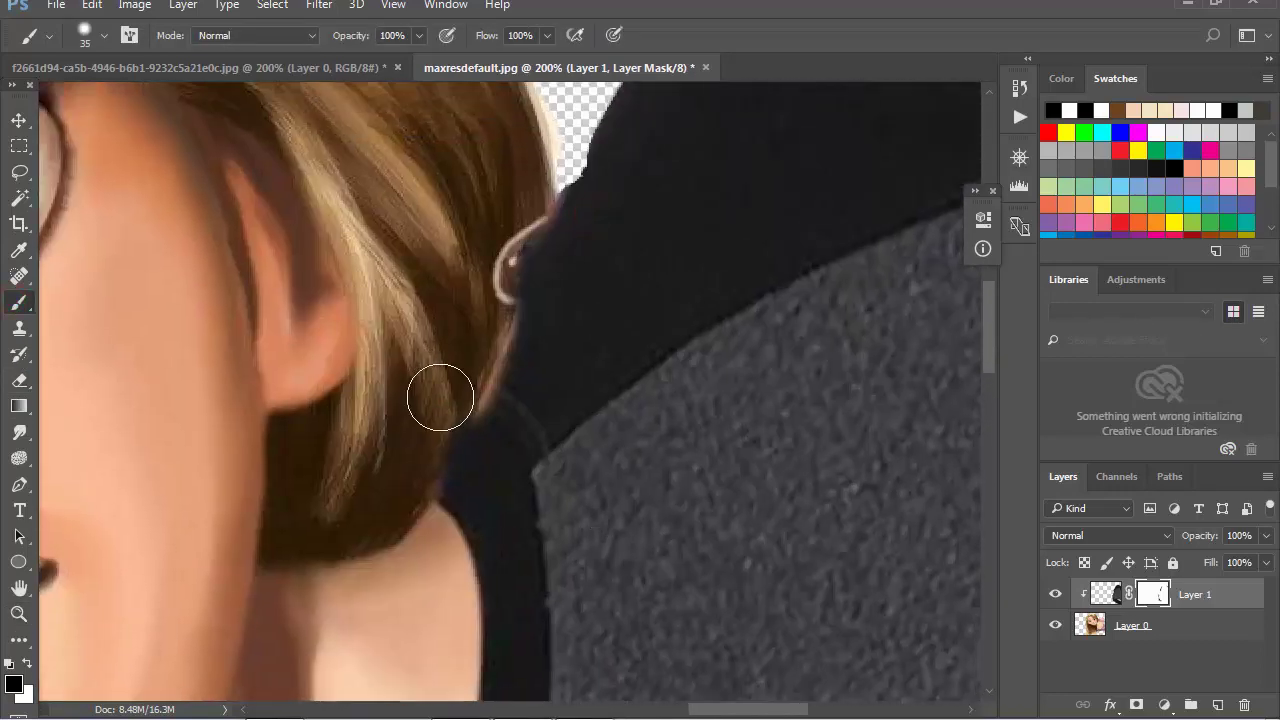
left_click_drag(440, 390, 386, 480)
left_click(509, 390)
left_click_drag(509, 390, 505, 372)
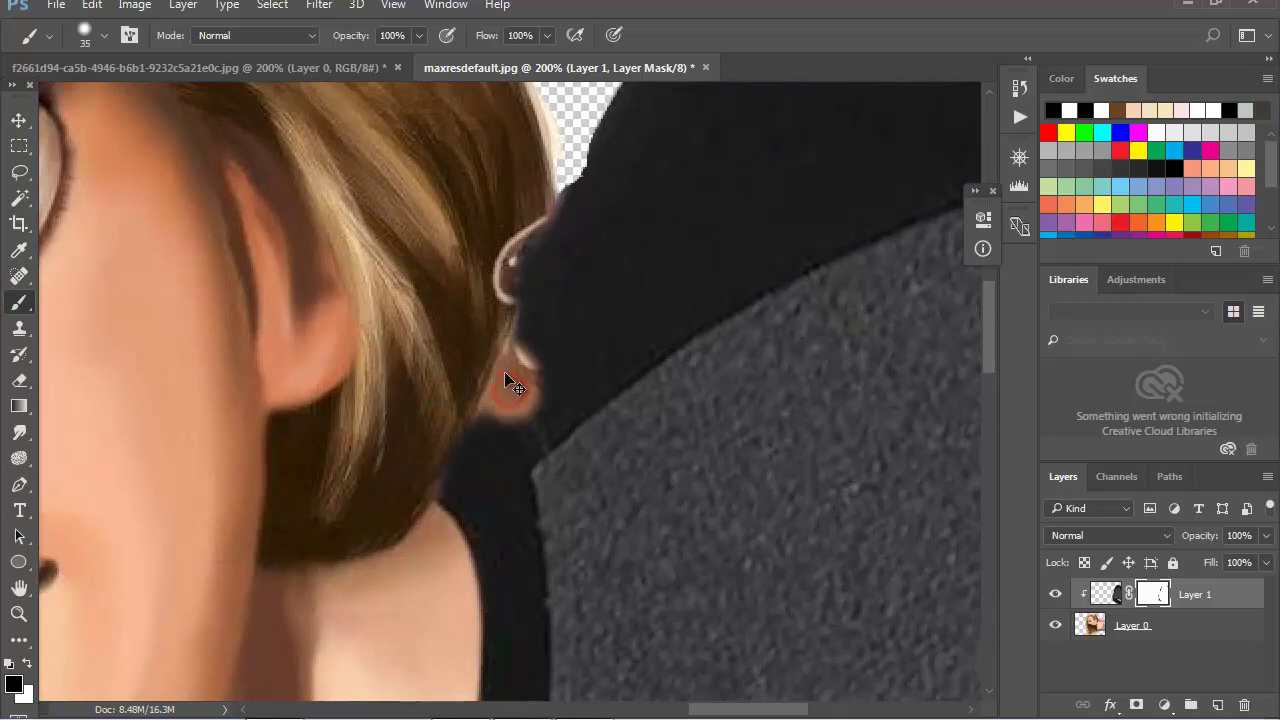
- Paint the mask white to restore the dark hood's outer edge beside the hair
left_click(28, 661)
mouse_move(505, 420)
left_mouse_down()
mouse_move(514, 357)
mouse_move(503, 406)
mouse_move(552, 400)
mouse_move(496, 573)
left_mouse_up()
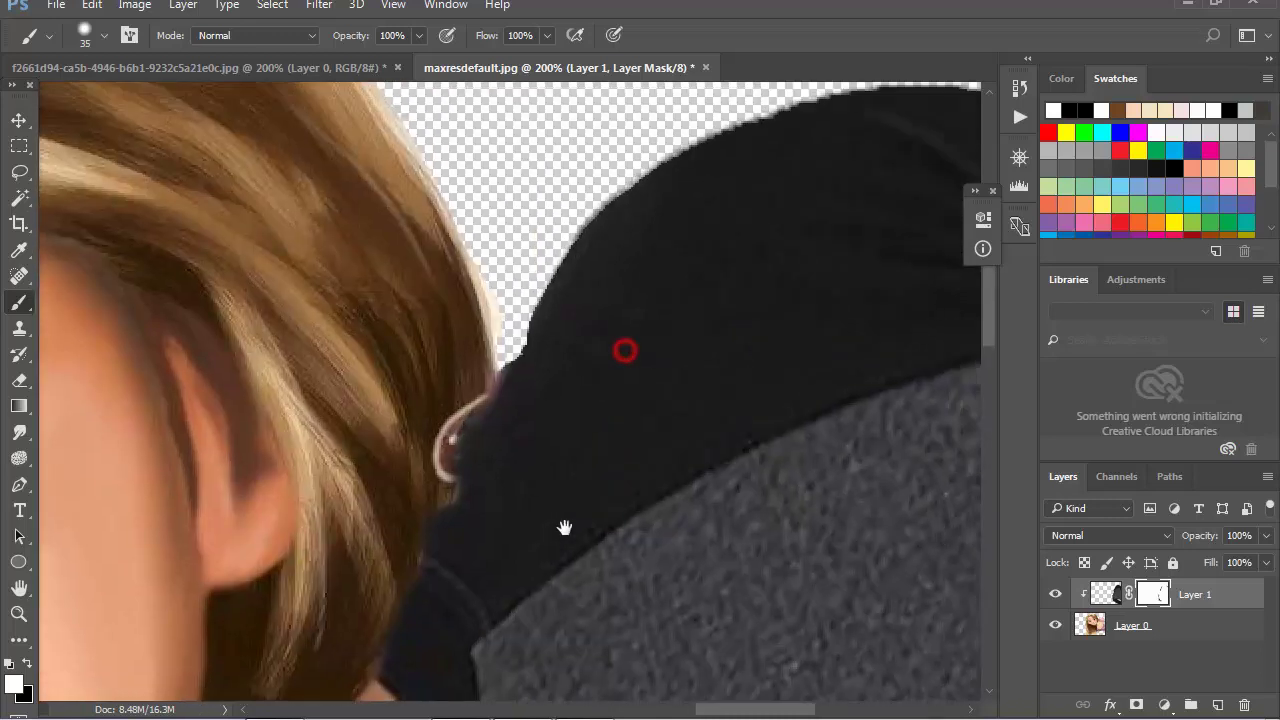
left_click(468, 506)
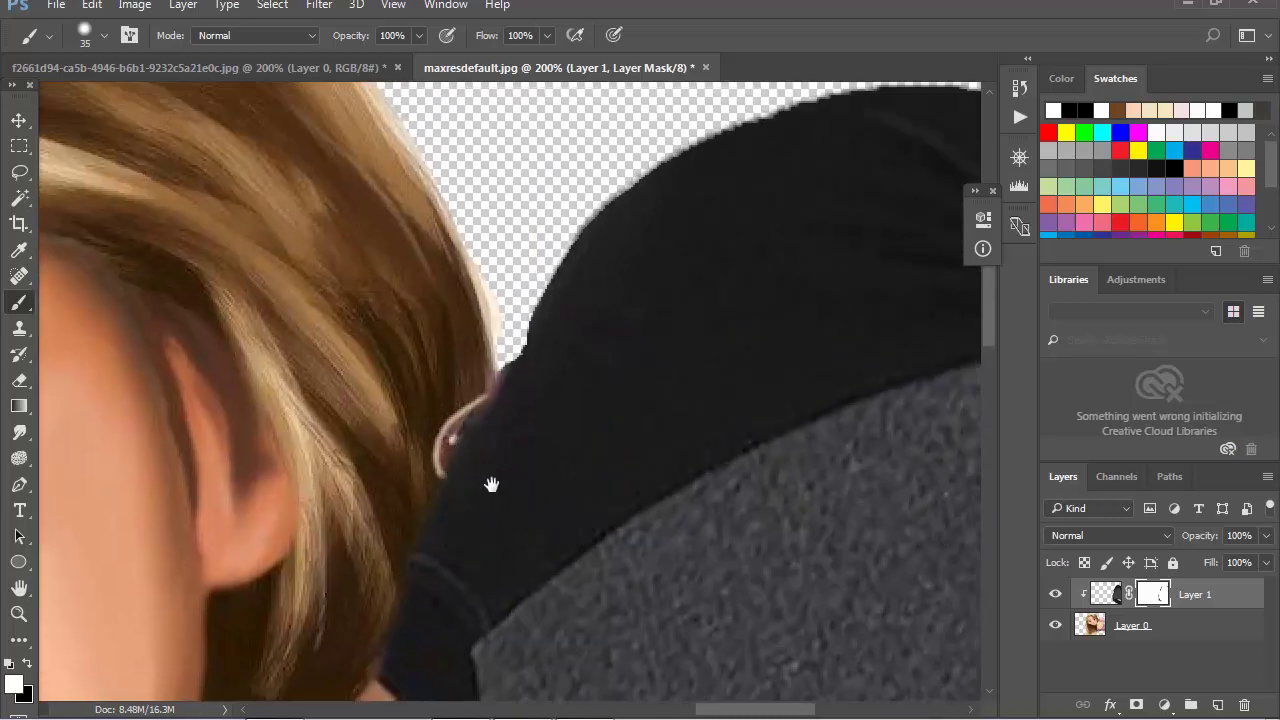
left_click_drag(491, 486, 475, 608)
left_click_drag(509, 509, 555, 468)
left_click_drag(663, 486, 543, 349)
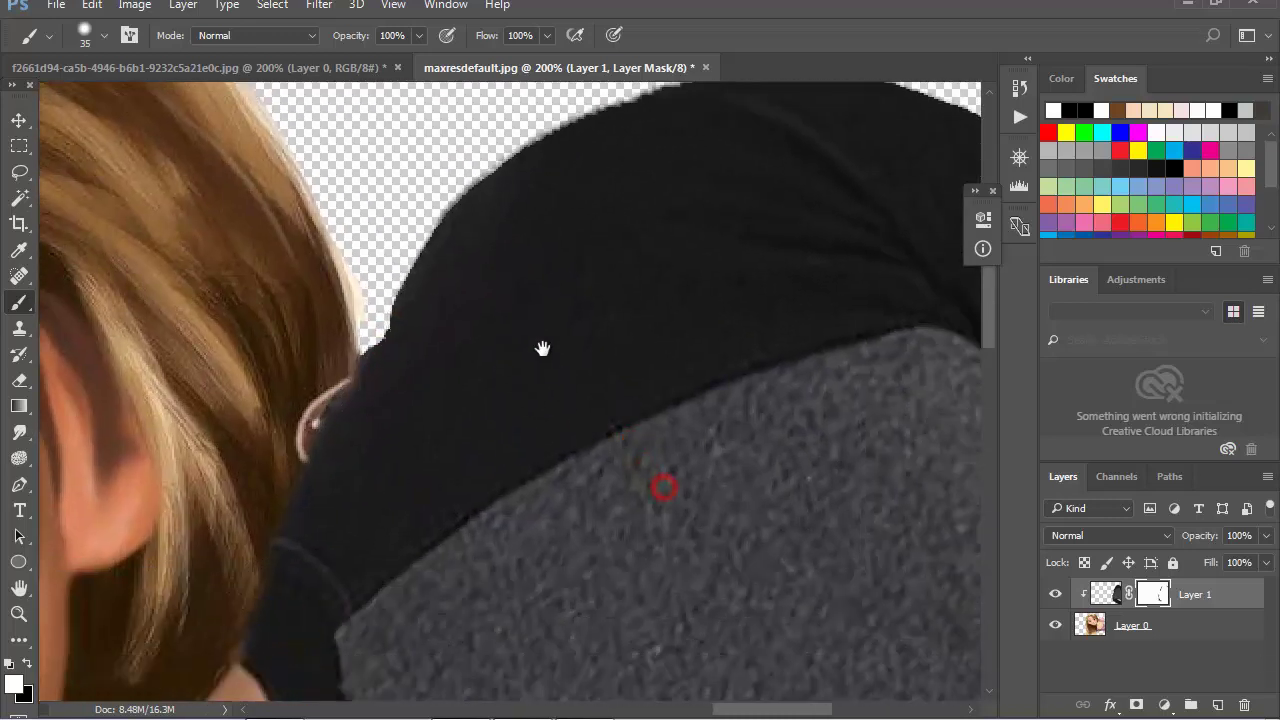
left_click(18, 614)
- Zoom in on the fingers poking out below the shirt hem and choose the Clone Stamp tool
left_click(536, 461, "alt")
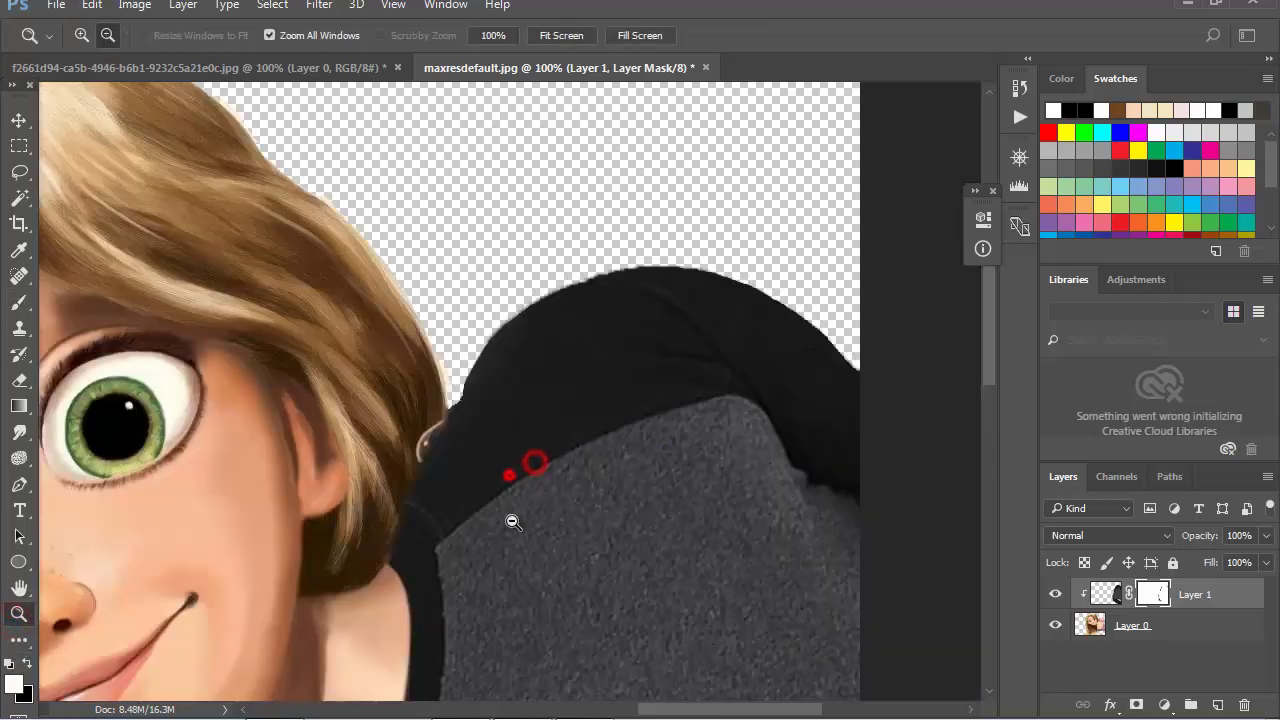
left_click(509, 517, "alt")
left_click(509, 517, "alt")
left_click(532, 551, "alt")
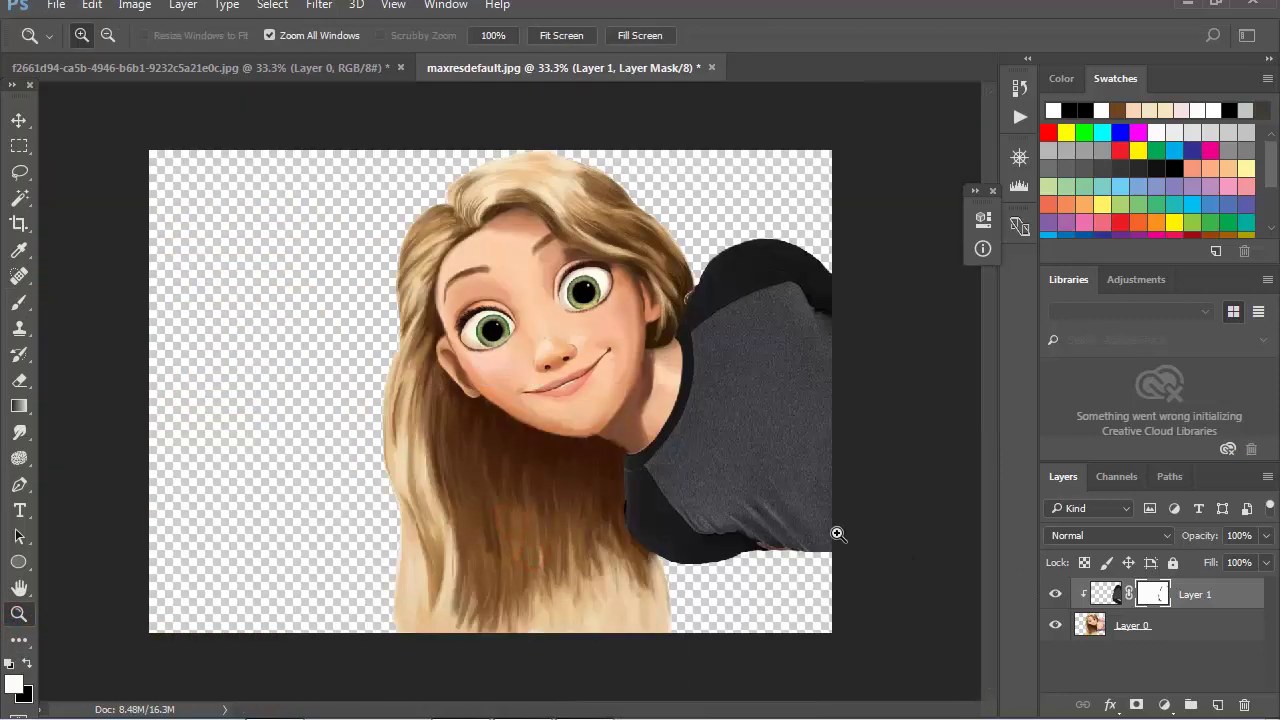
left_click(778, 566)
left_click(440, 400)
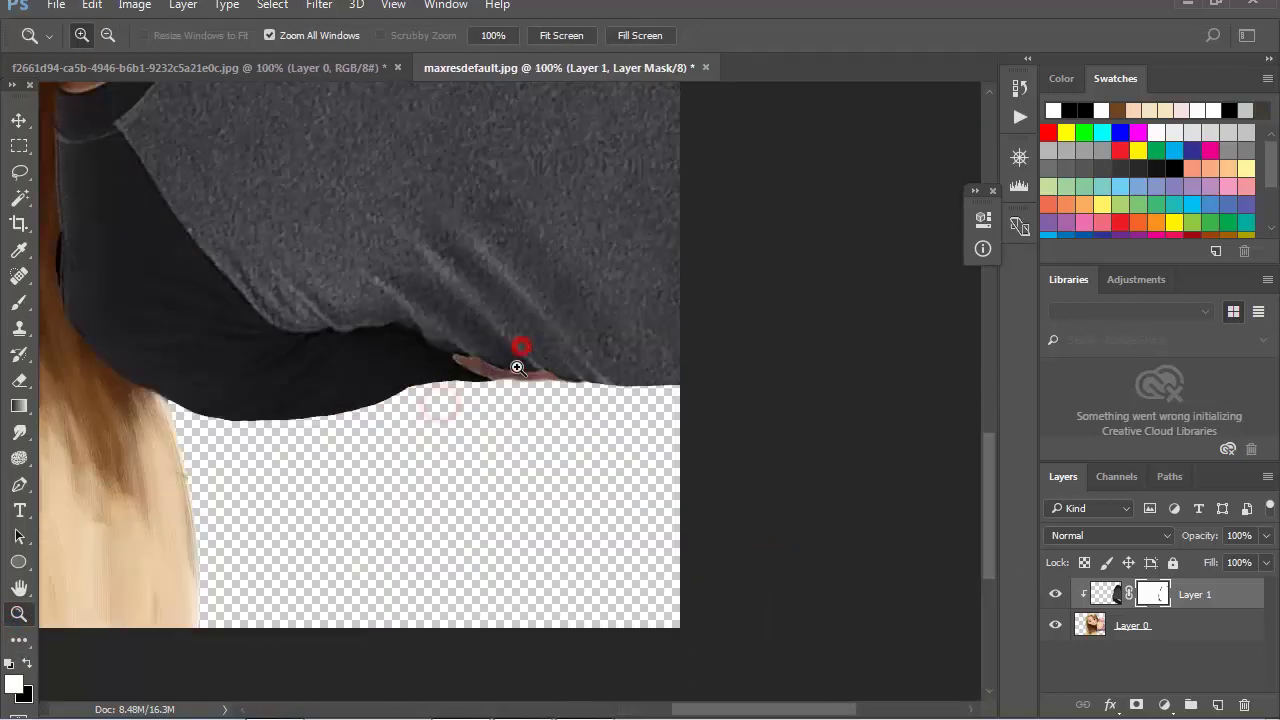
left_click(517, 360)
left_click_drag(519, 358, 672, 490)
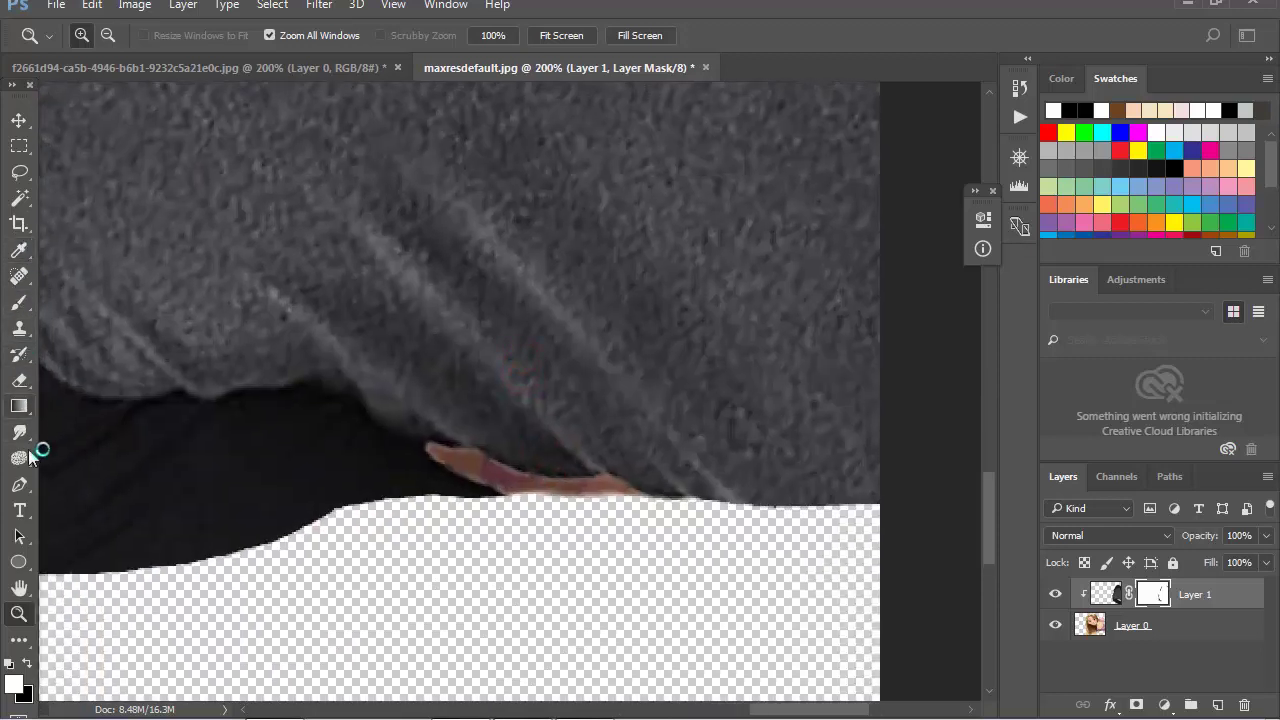
left_click(19, 328)
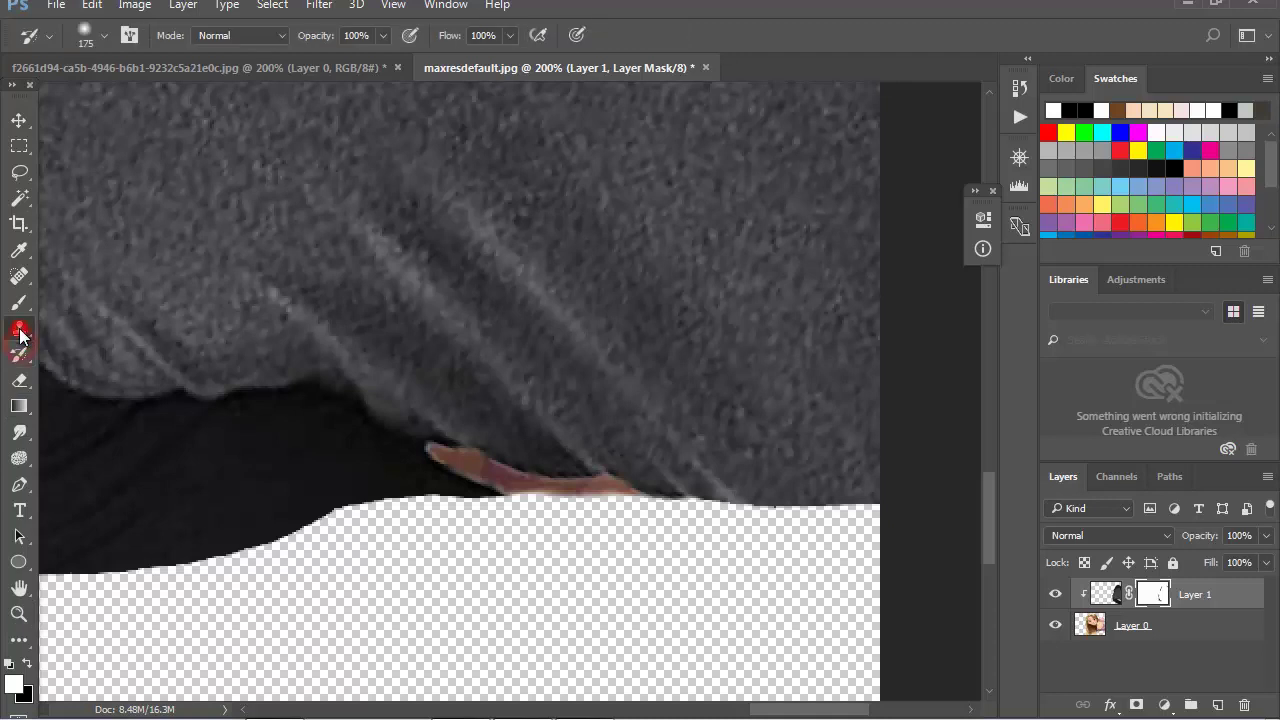
left_click(104, 326)
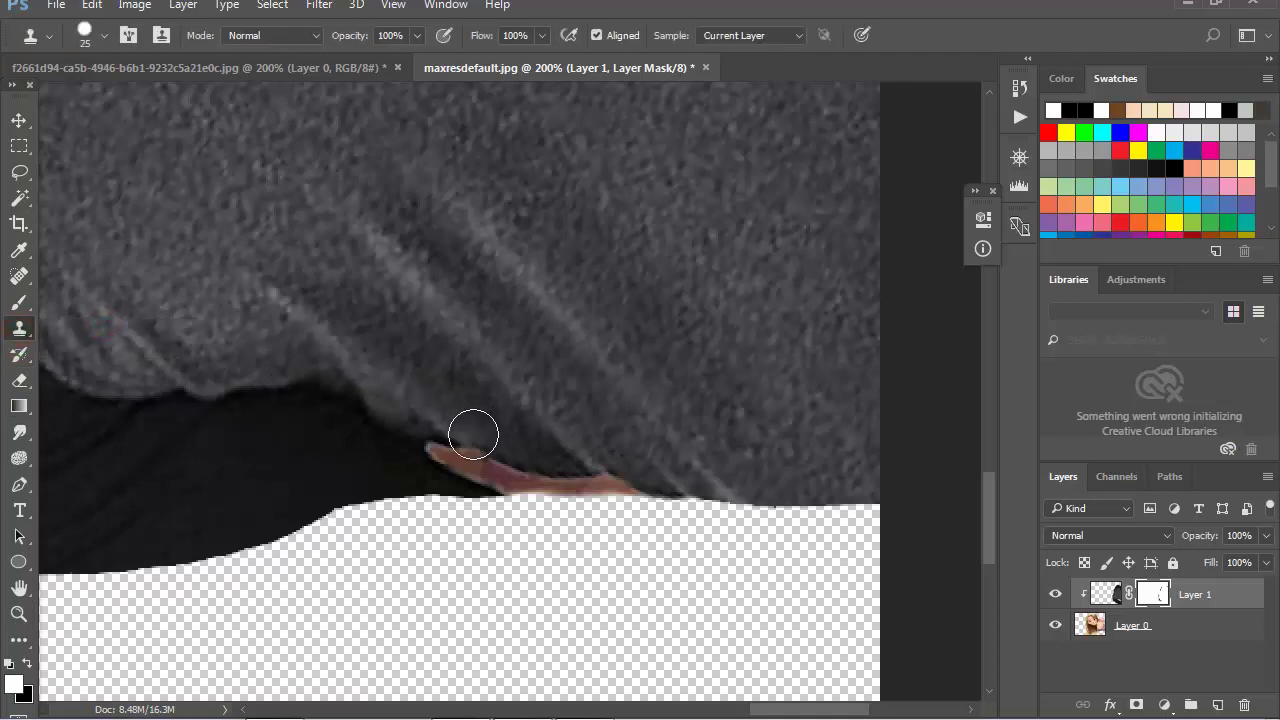
- On Layer 0, sample dark shirt fabric and clone it over the finger, undoing the purplish stroke
left_click(1130, 625)
left_click(1055, 625)
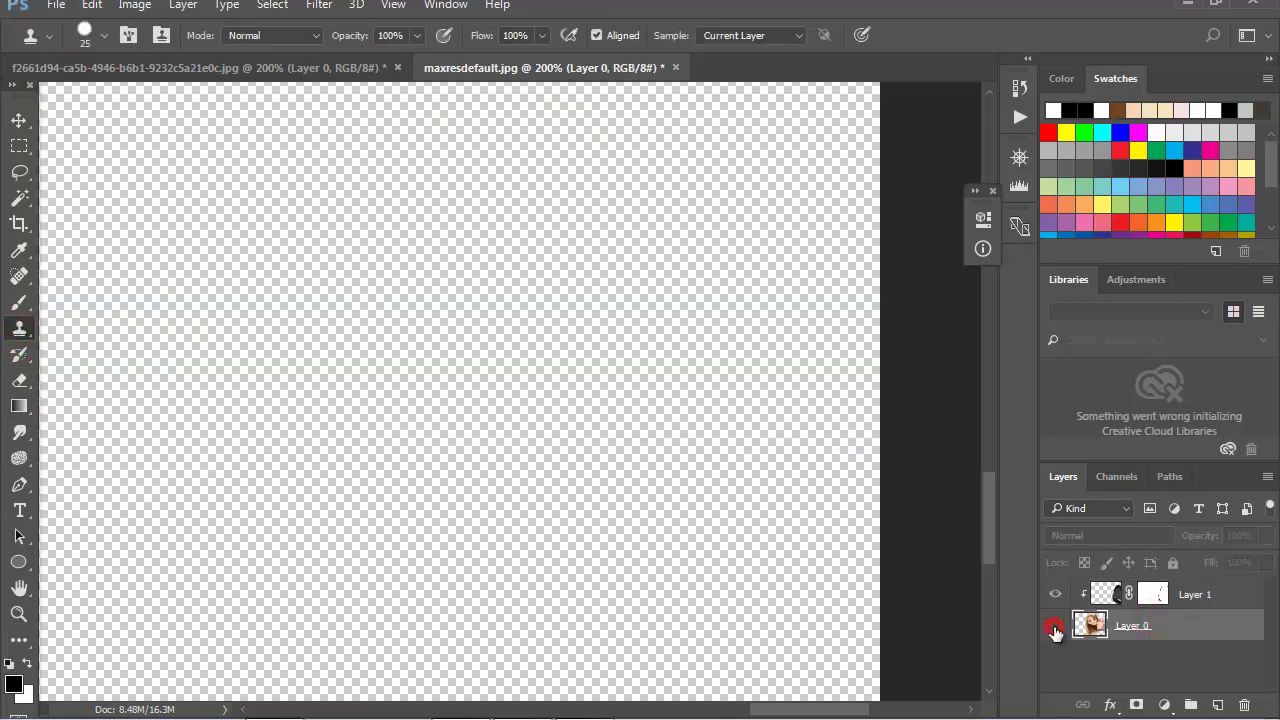
left_click(1103, 594)
left_click(478, 470, "alt")
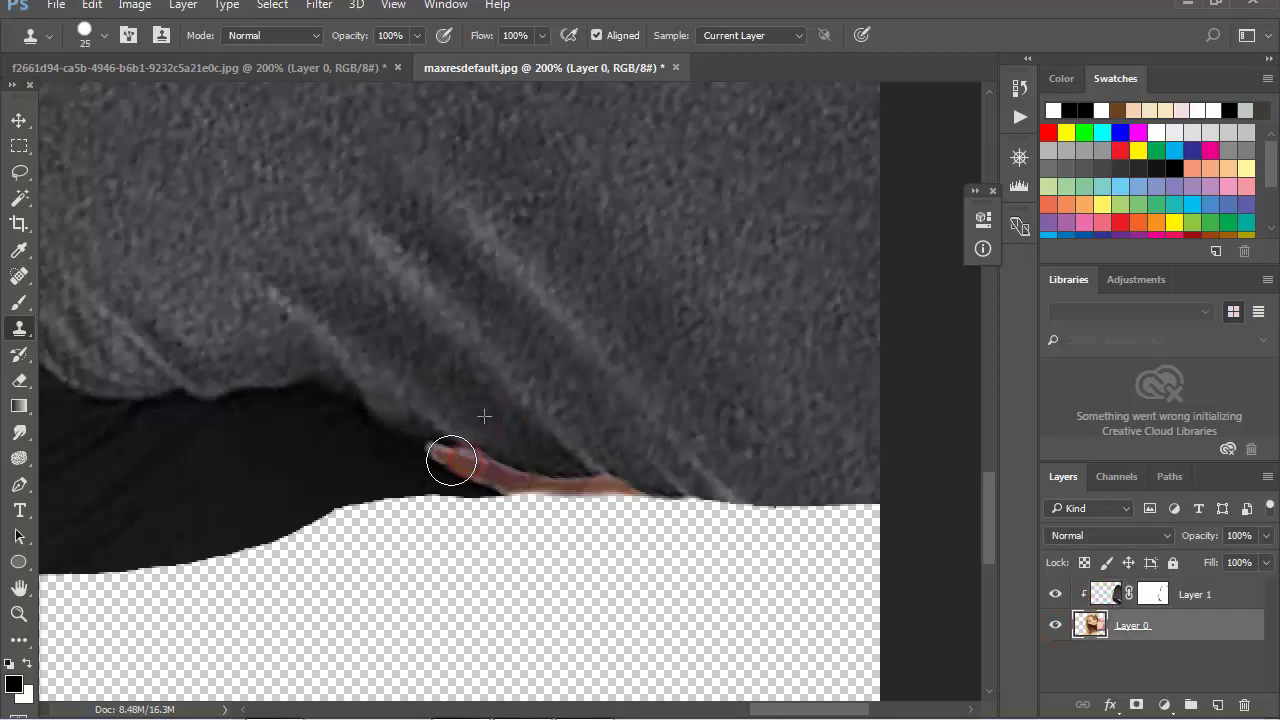
left_click(344, 465, "alt")
mouse_move(443, 452)
left_mouse_down()
mouse_move(542, 470)
mouse_move(418, 476)
mouse_move(480, 457)
left_mouse_up()
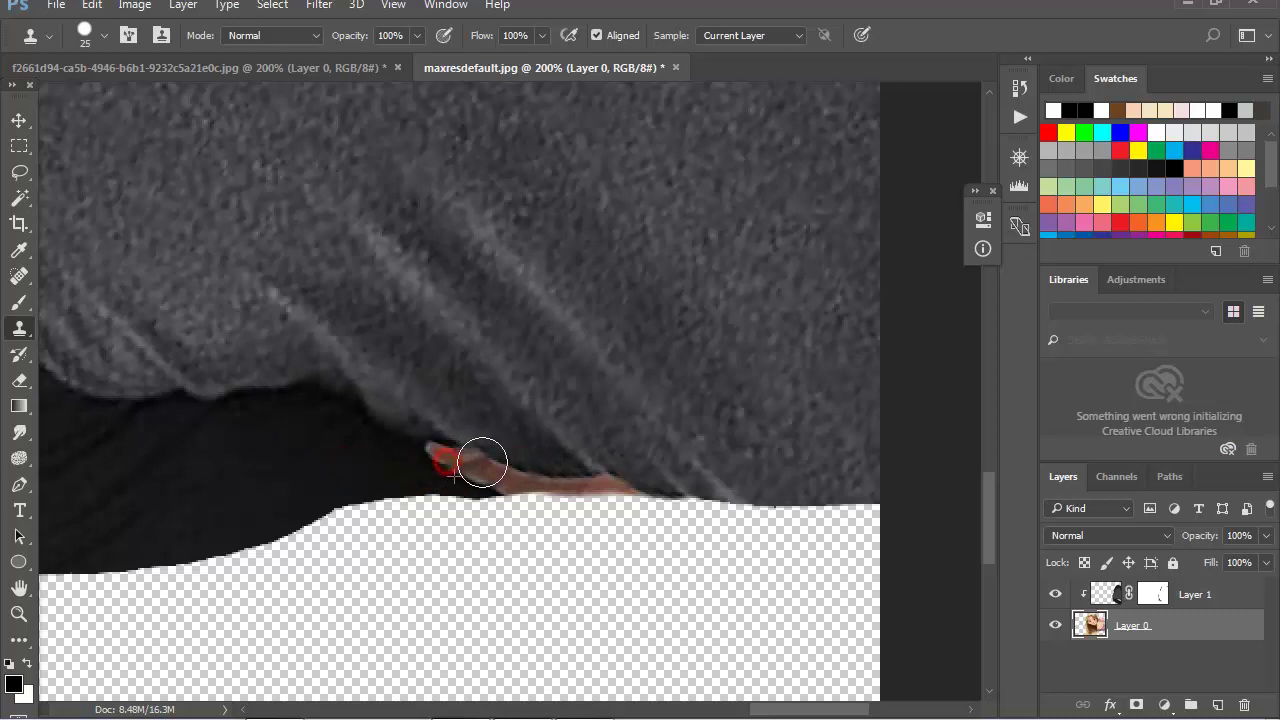
mouse_move(392, 468)
left_mouse_down()
mouse_move(491, 457)
mouse_move(451, 451)
mouse_move(586, 471)
mouse_move(622, 440)
mouse_move(643, 442)
left_mouse_up()
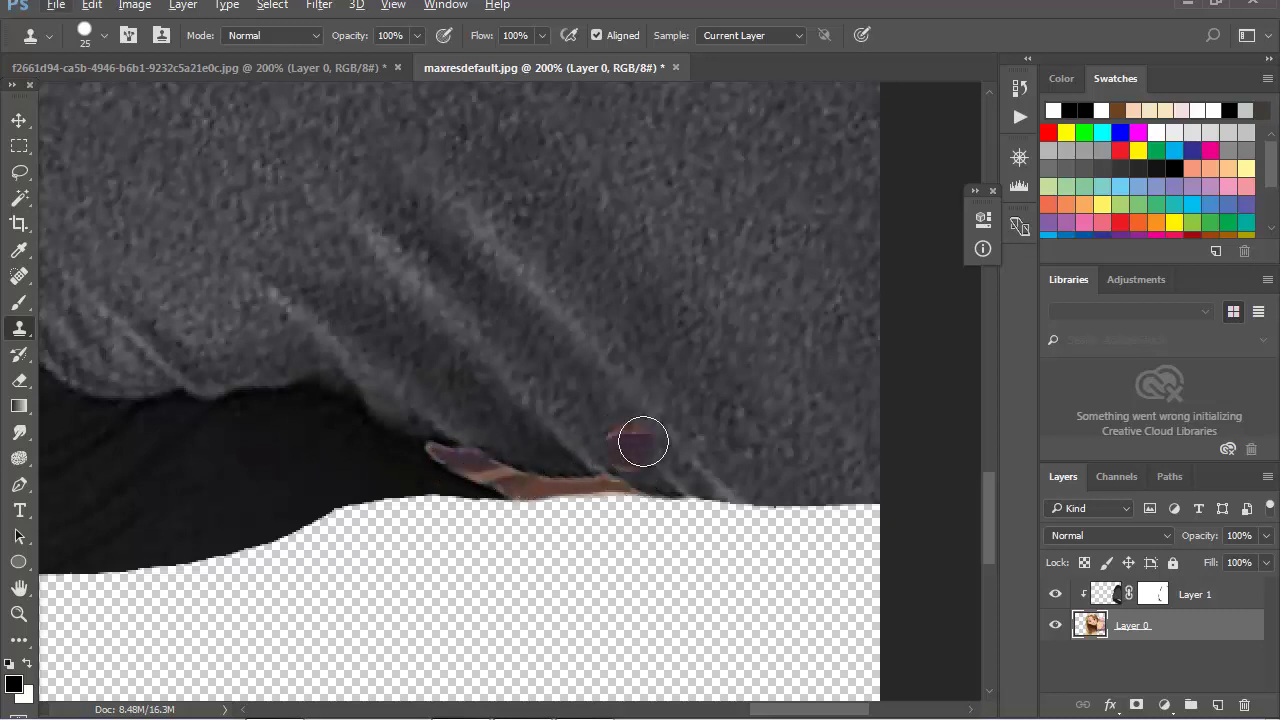
key("ctrl+alt+z")
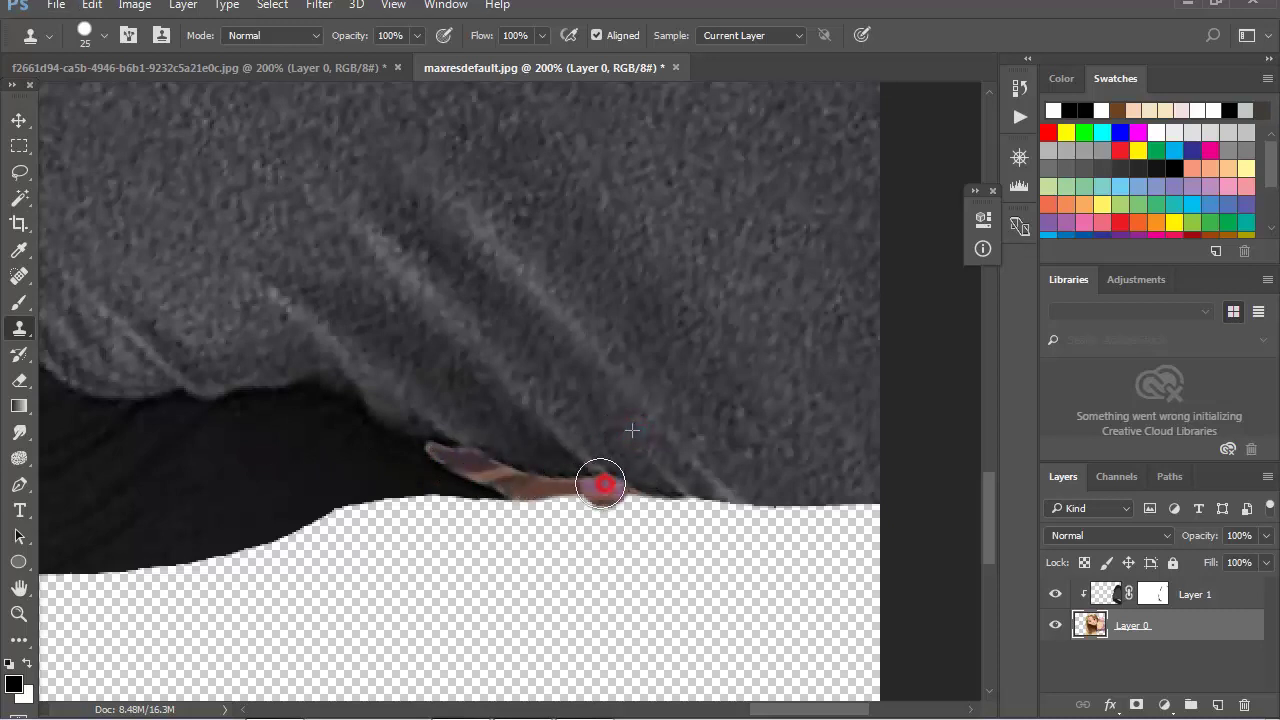
- Target Layer 1's image instead of its mask and clone texture over the finger tip
left_click(1153, 594)
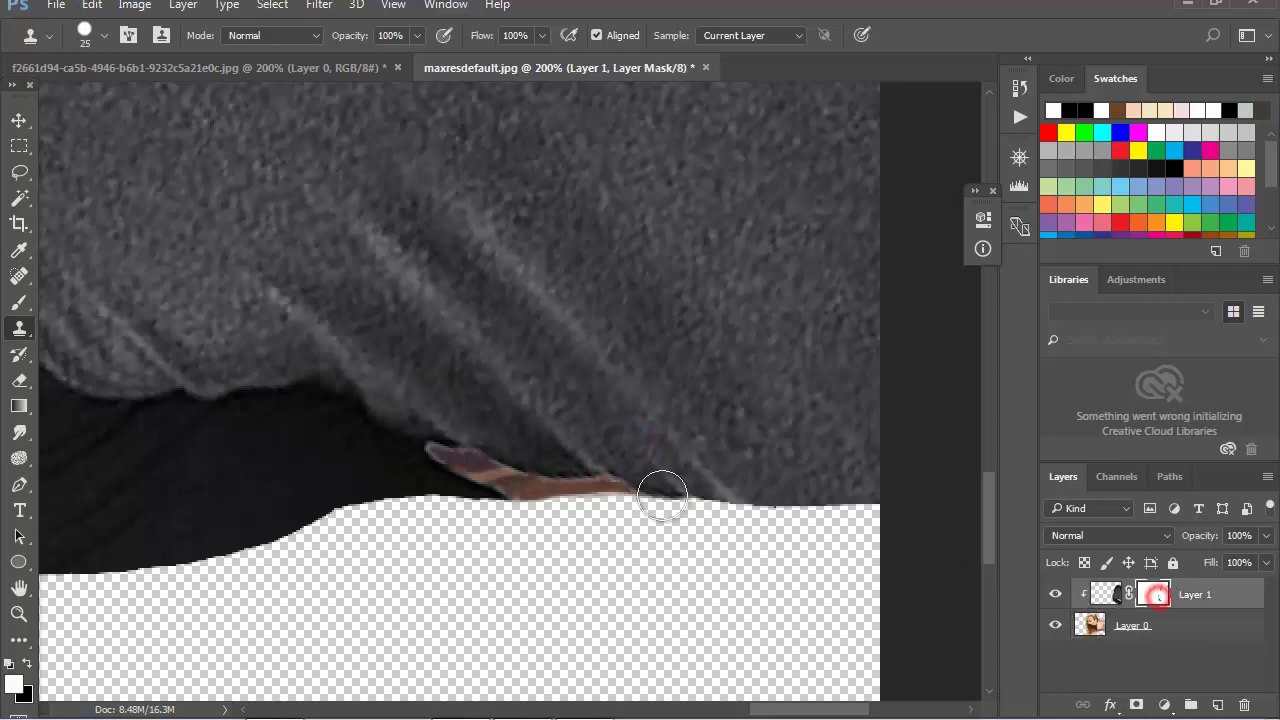
left_click(634, 478)
left_click(596, 289)
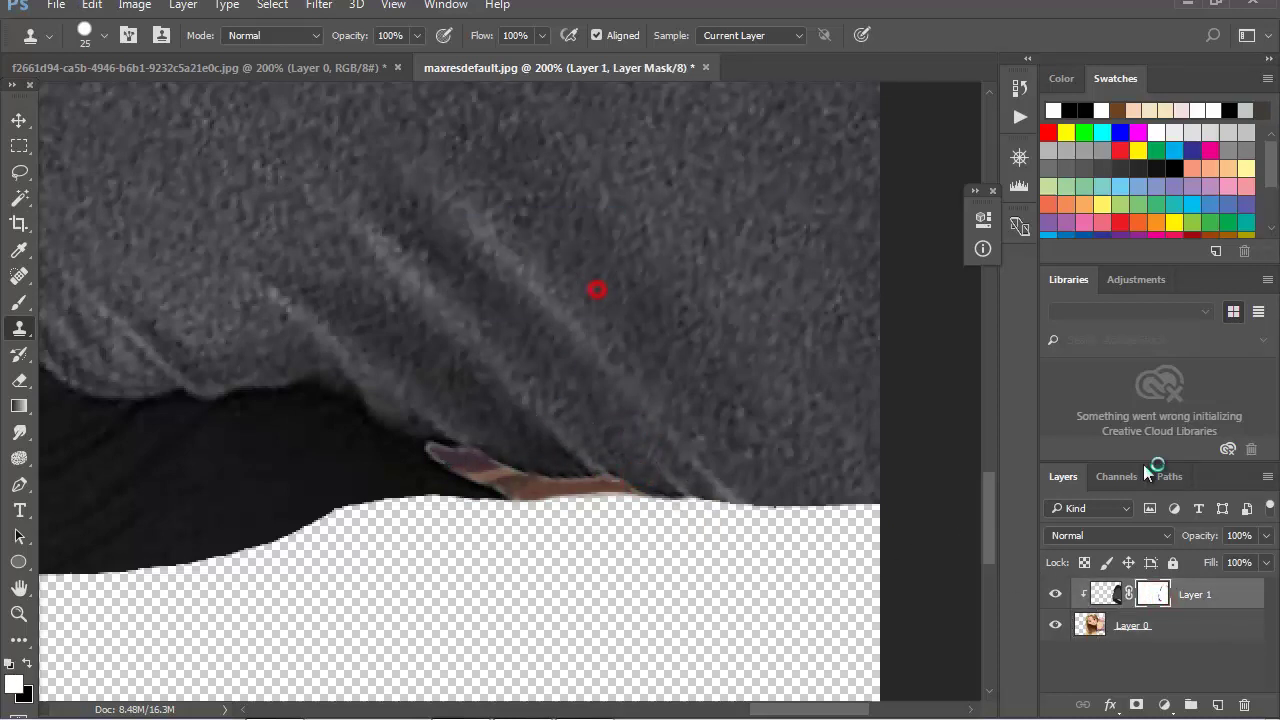
left_click(1098, 594)
left_click(612, 478, "alt")
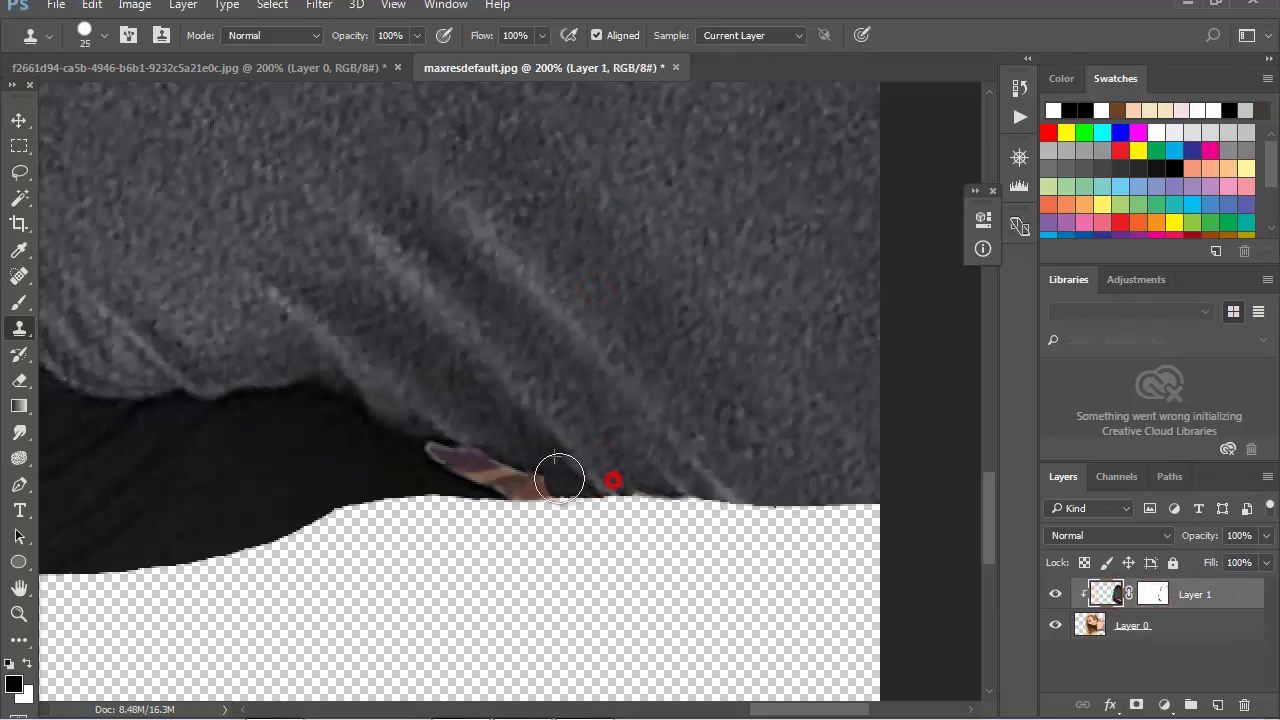
left_click_drag(559, 477, 457, 457)
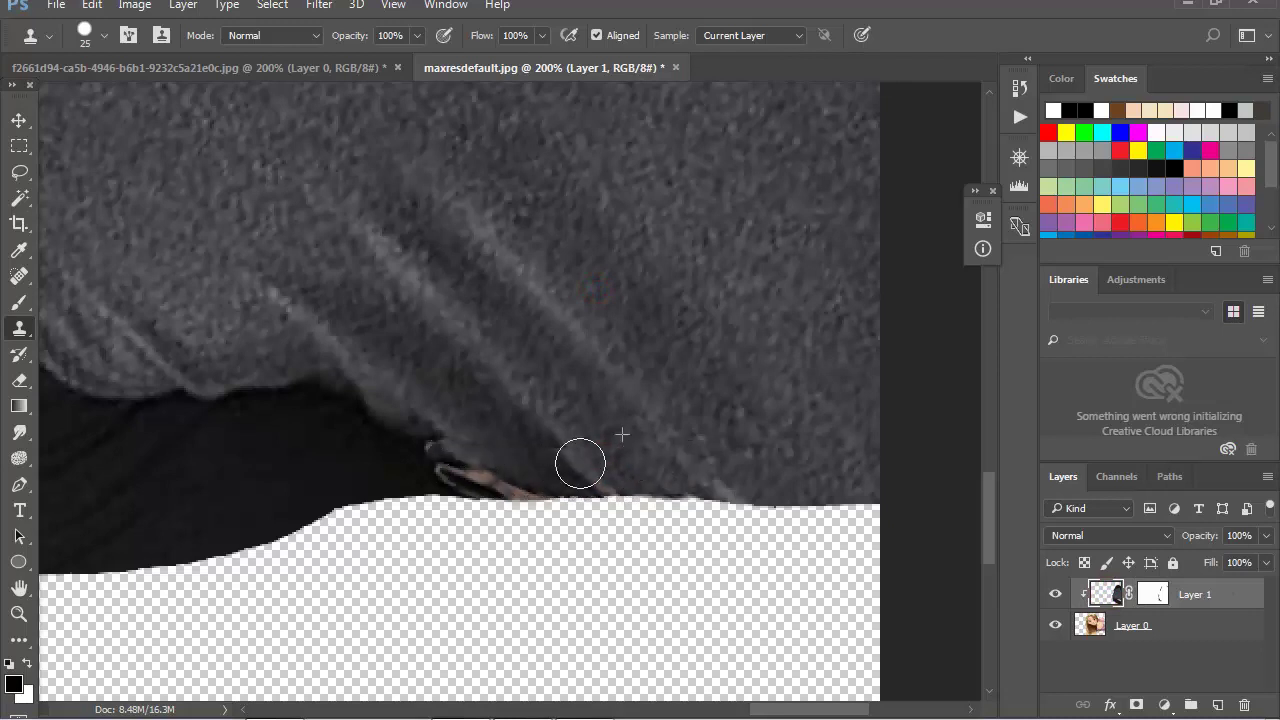
- Sample dark sleeve fabric and stamp it over the remaining reddish finger tip at the sleeve edge
left_click_drag(503, 450, 590, 521)
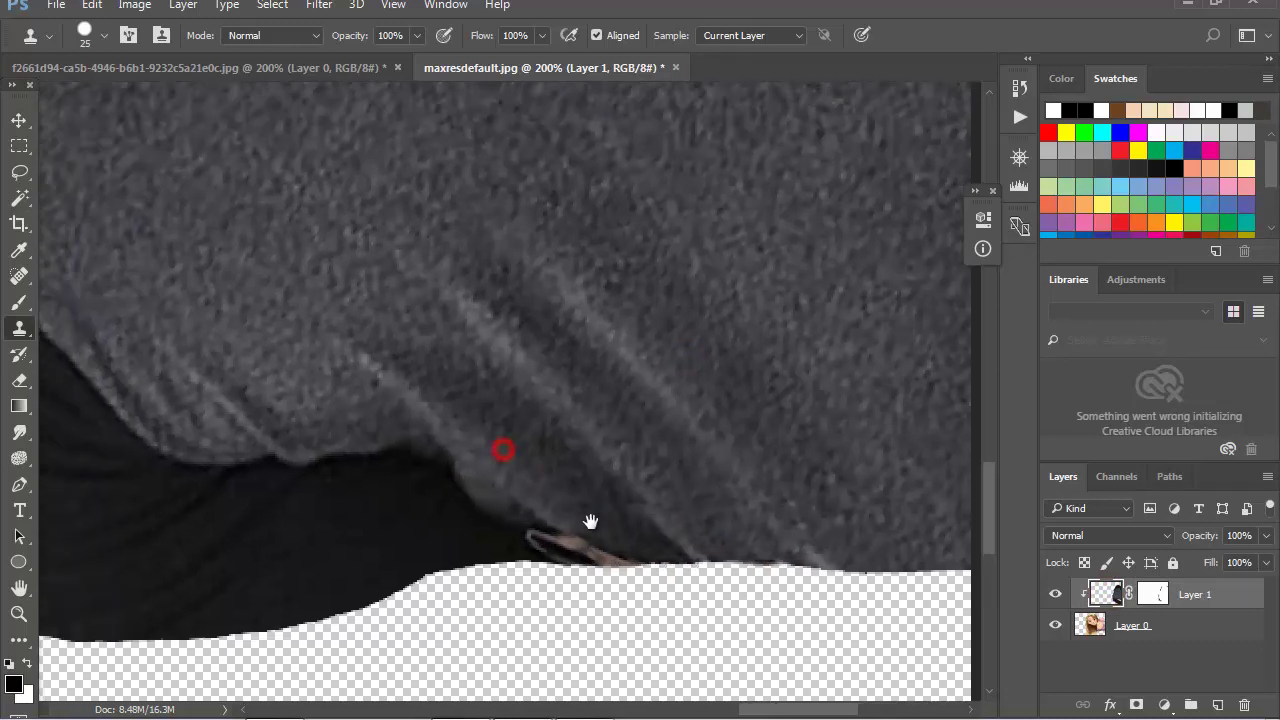
left_click_drag(474, 534, 705, 607)
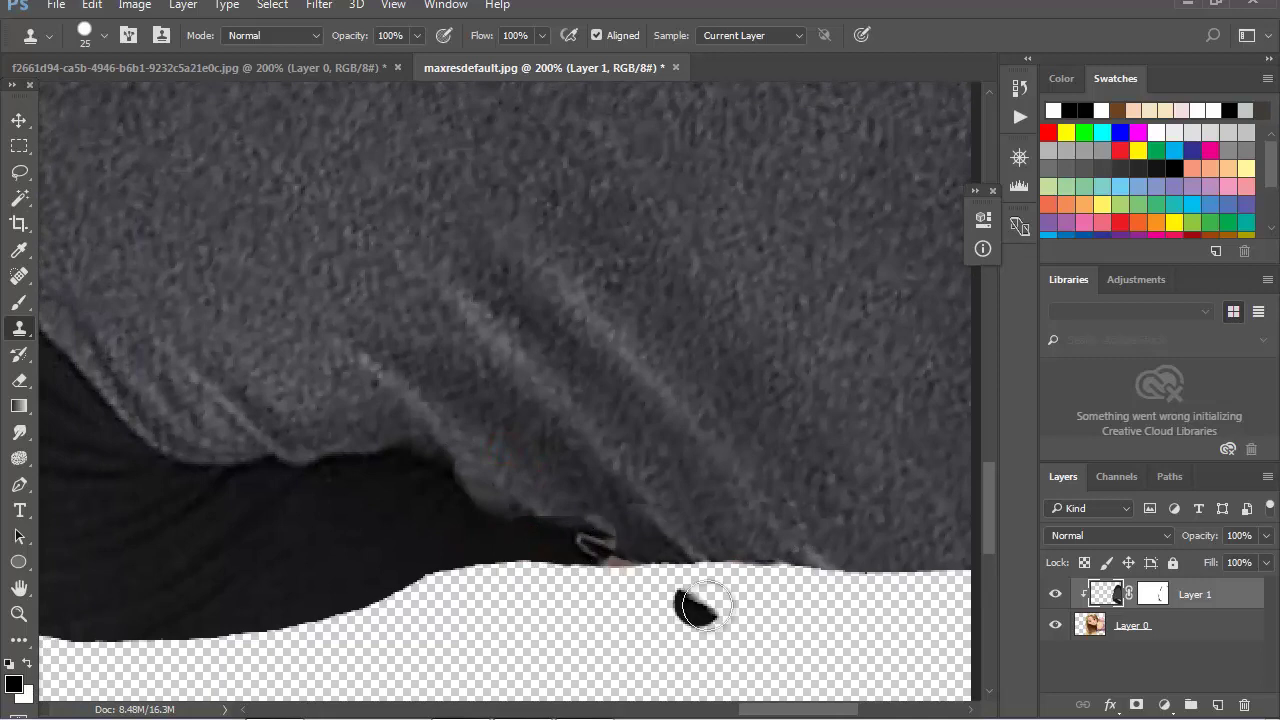
left_click_drag(580, 303, 619, 276)
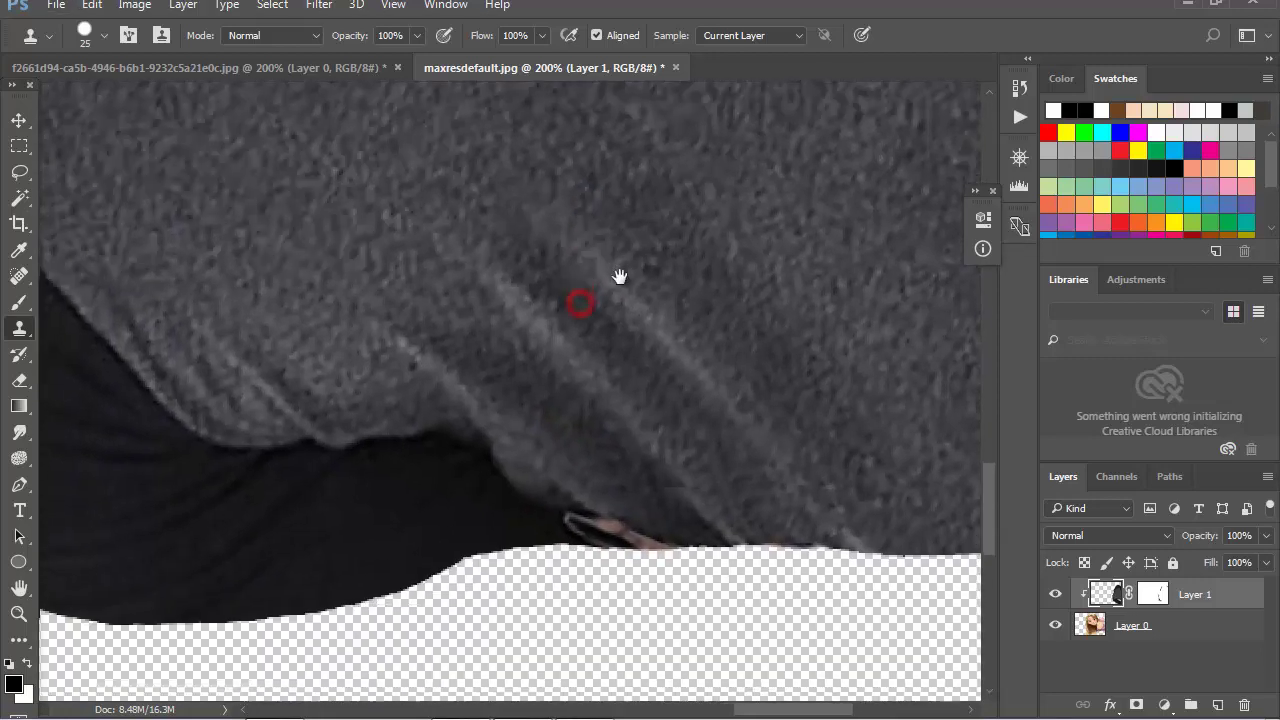
left_click(523, 506, "alt")
left_click(610, 523)
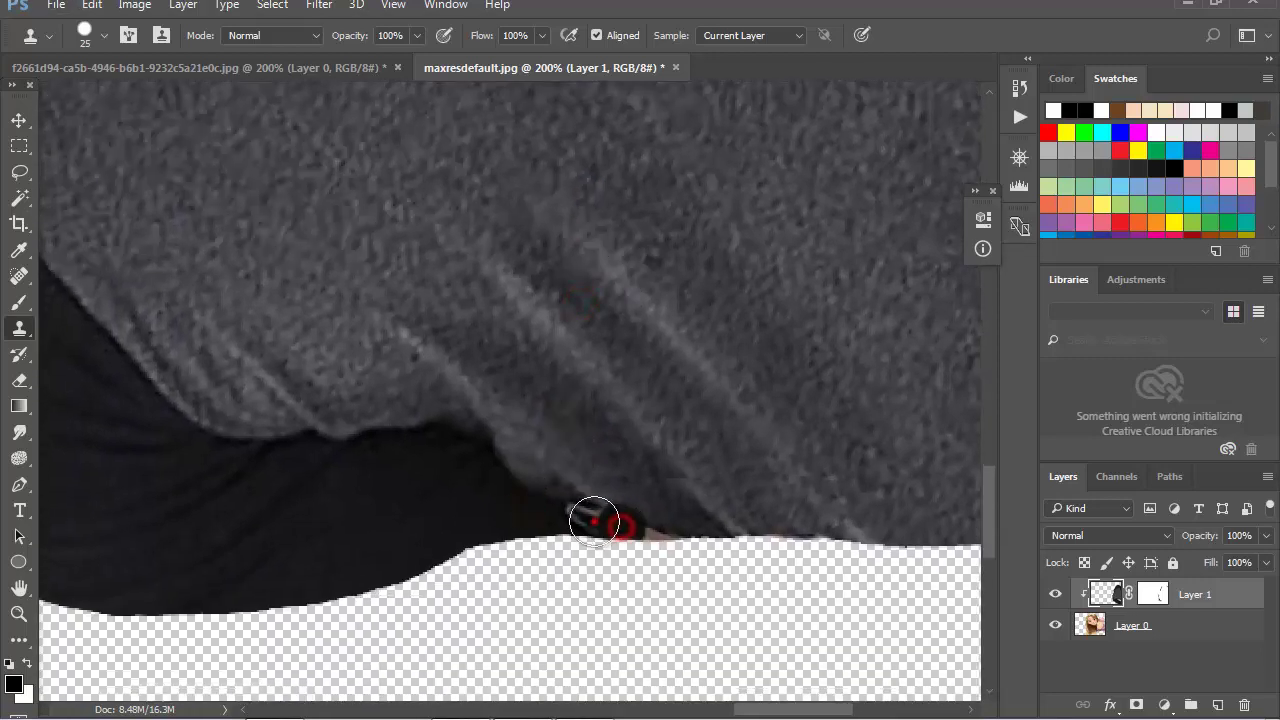
left_click(630, 535)
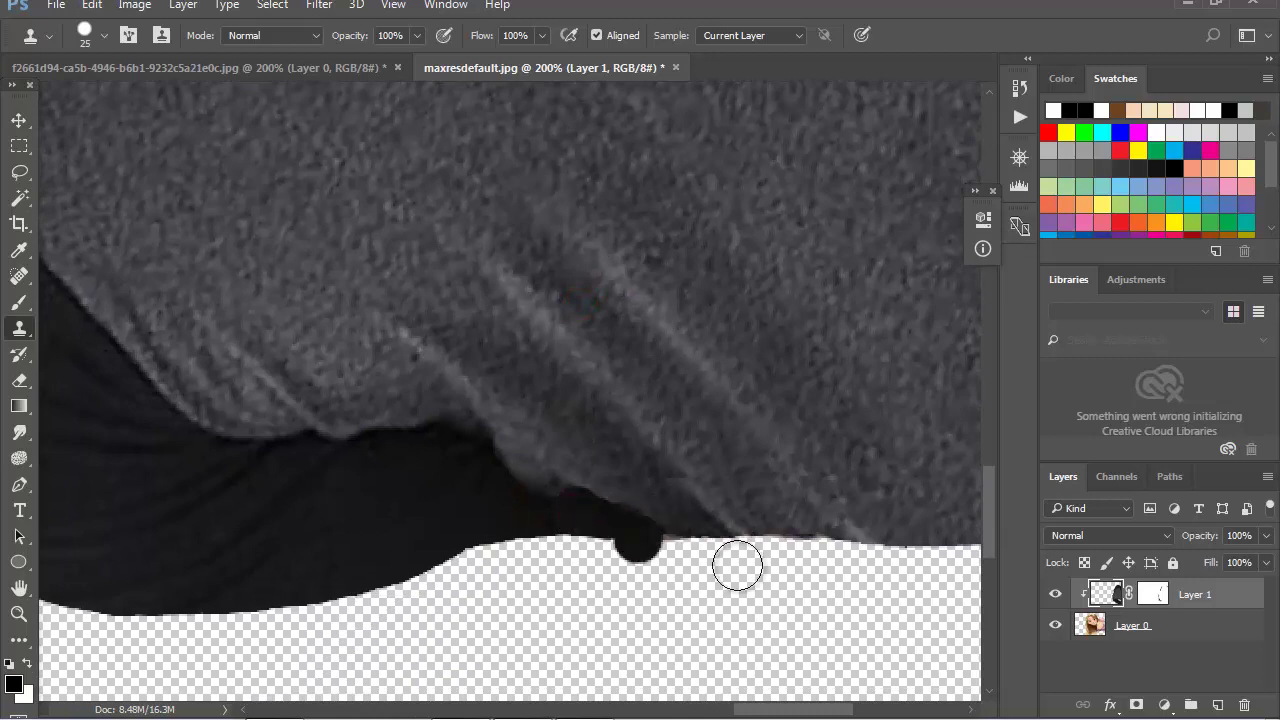
left_click(643, 527)
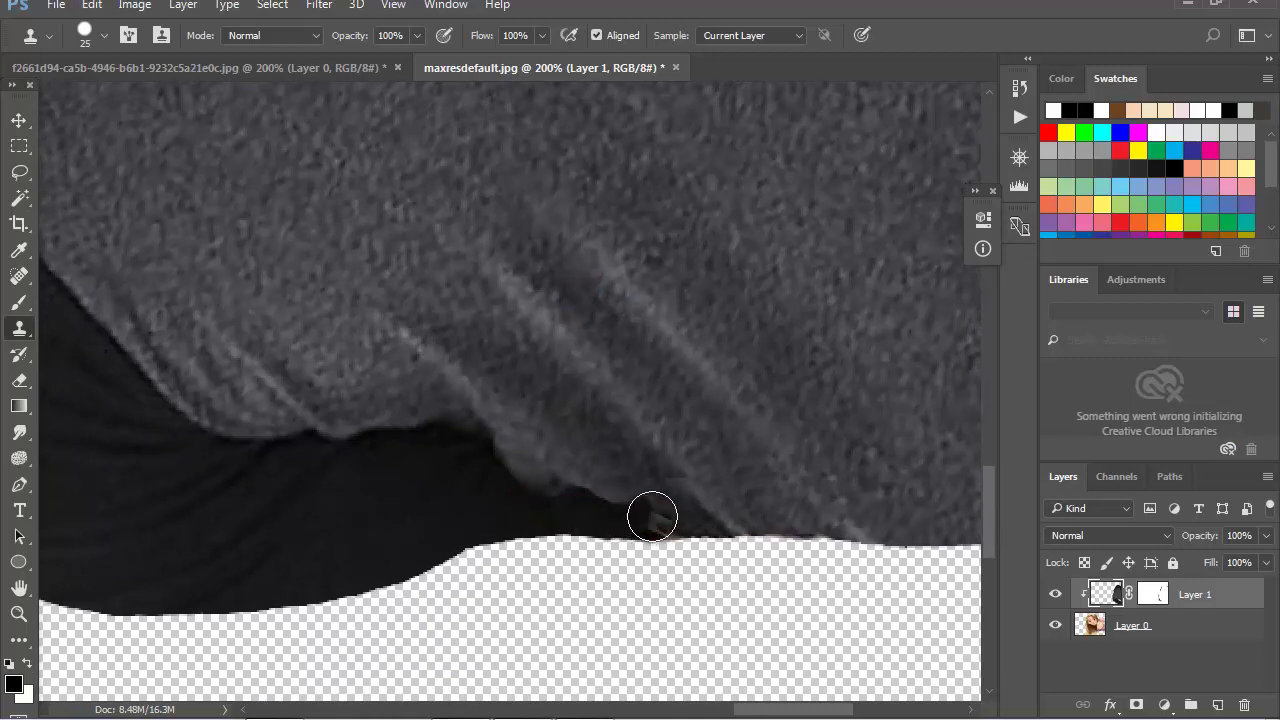
key("ctrl+z")
key("ctrl+z")
left_click(18, 613)
left_click(563, 357, "alt")
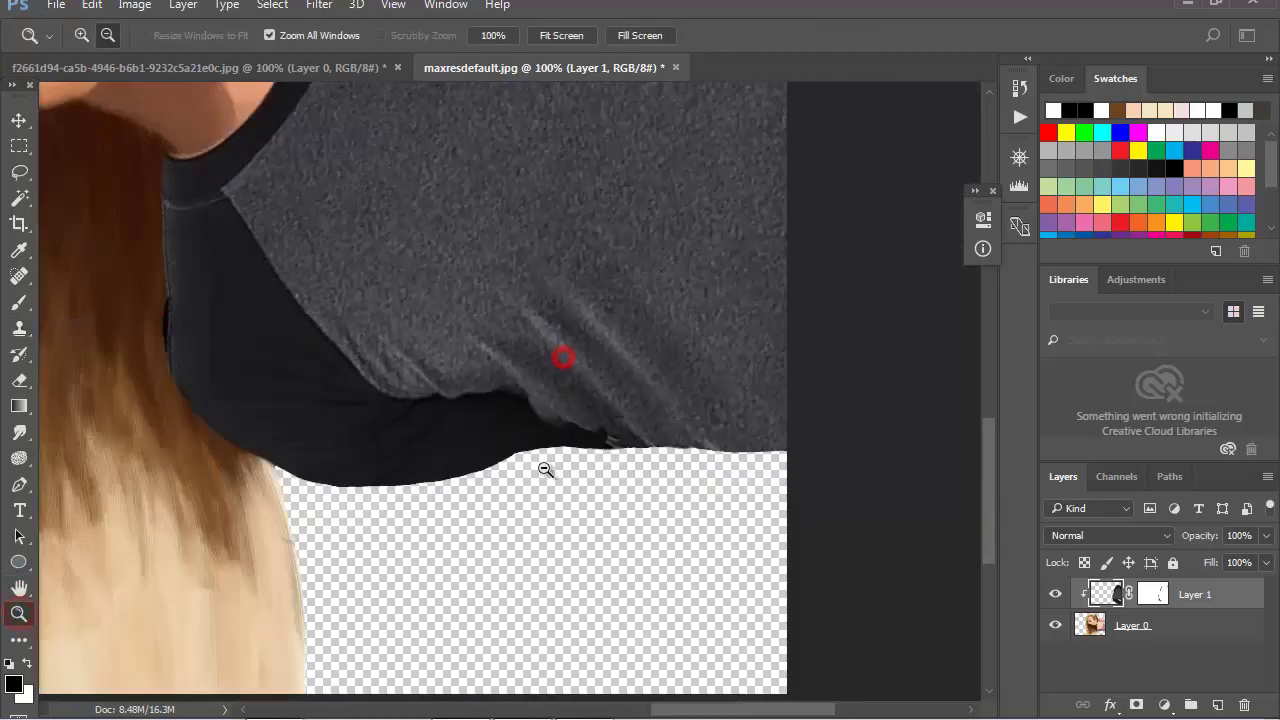
left_click(545, 469, "alt")
left_click(545, 362, "alt")
left_click(700, 470, "alt")
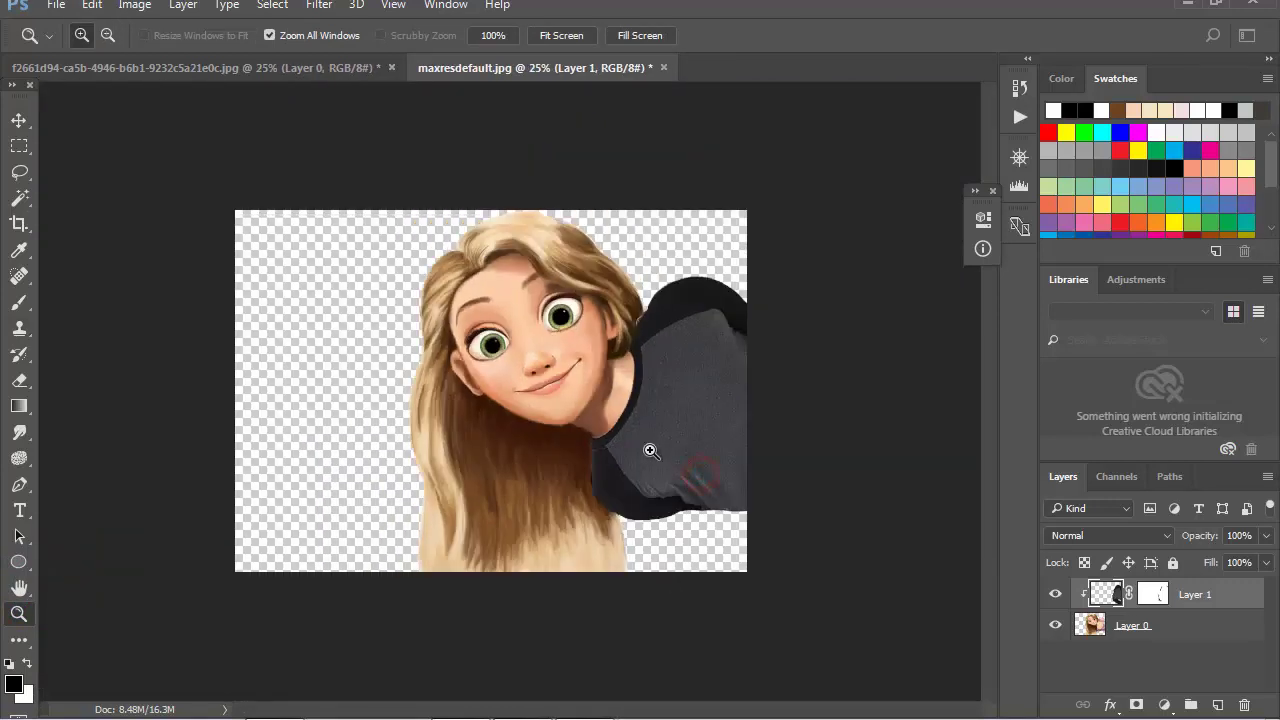
left_click(1056, 595)
left_click(1056, 595)
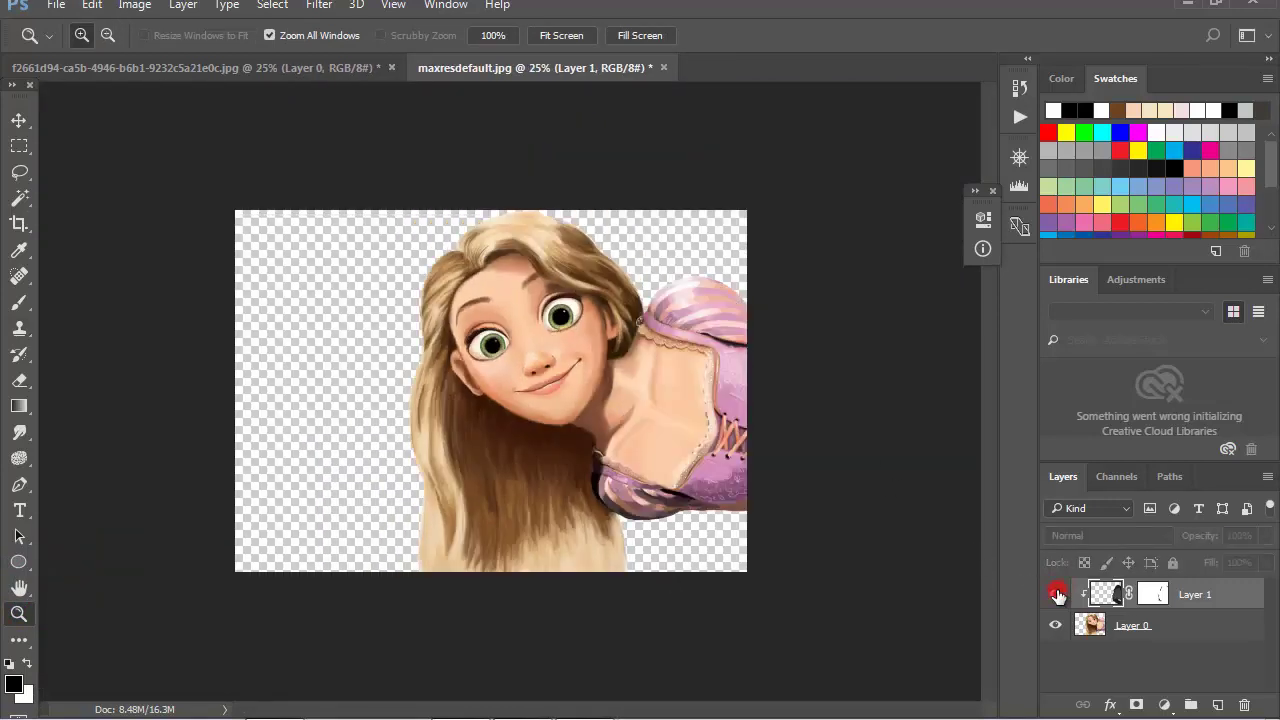
left_click(1056, 595)
left_click(573, 355)
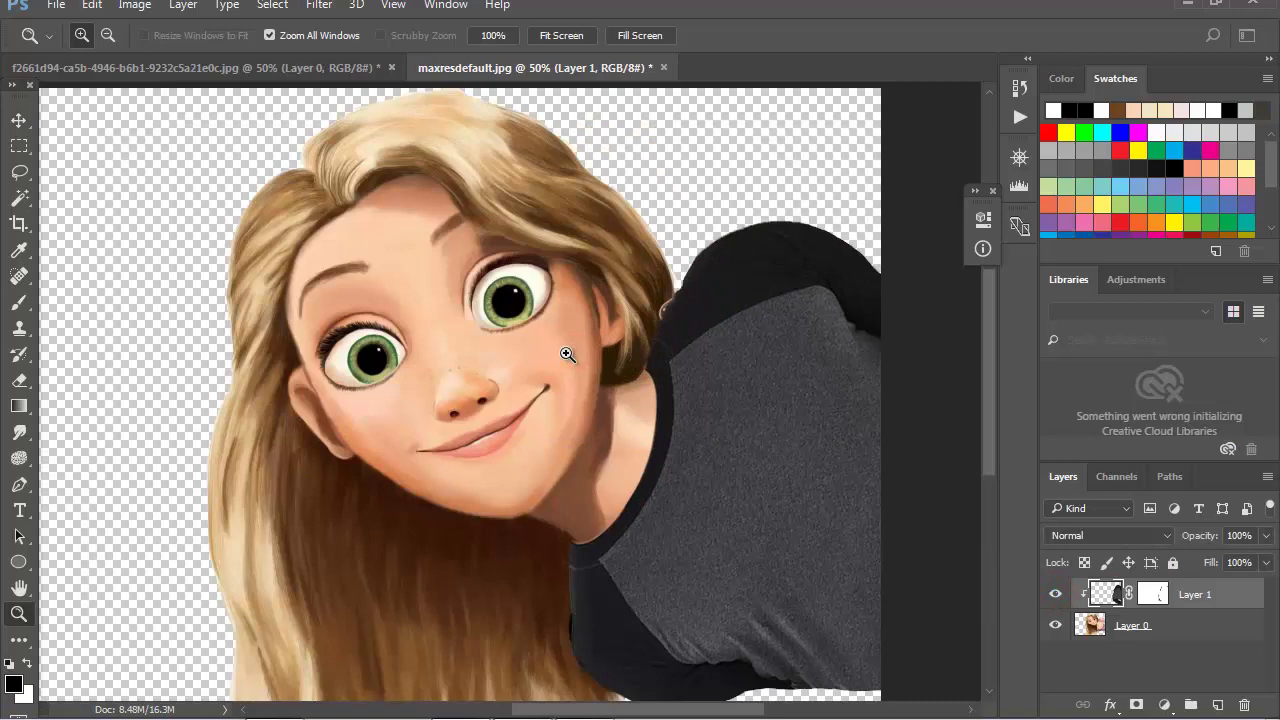
left_click_drag(575, 449, 560, 323)
left_click(560, 325)
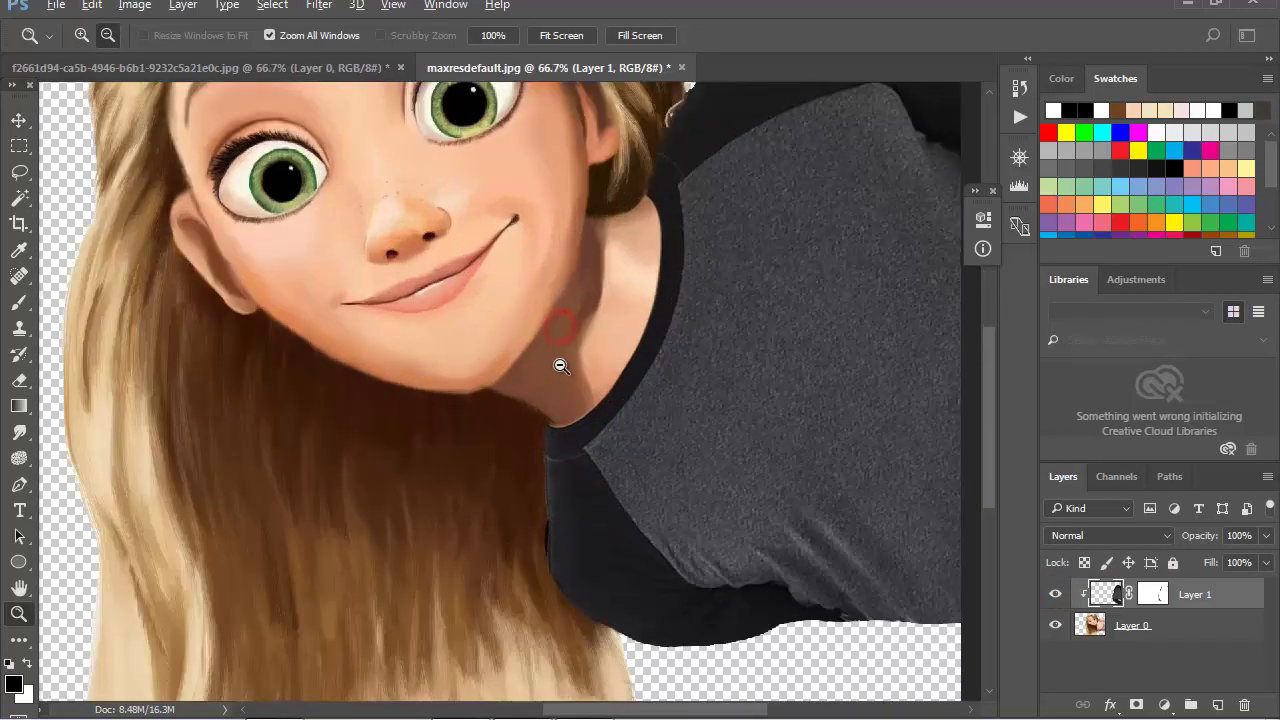
left_click(547, 379, "alt")
left_click(547, 379, "alt")
left_click(531, 403, "alt")
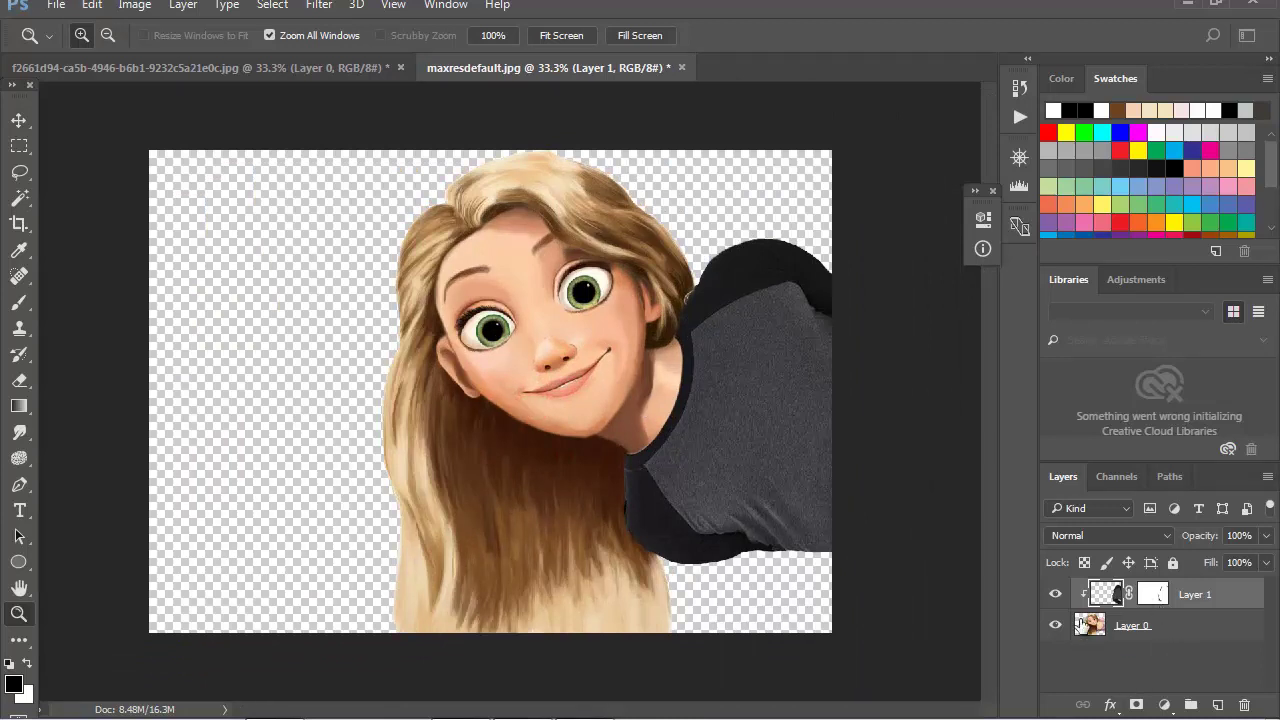
left_click(1090, 625)
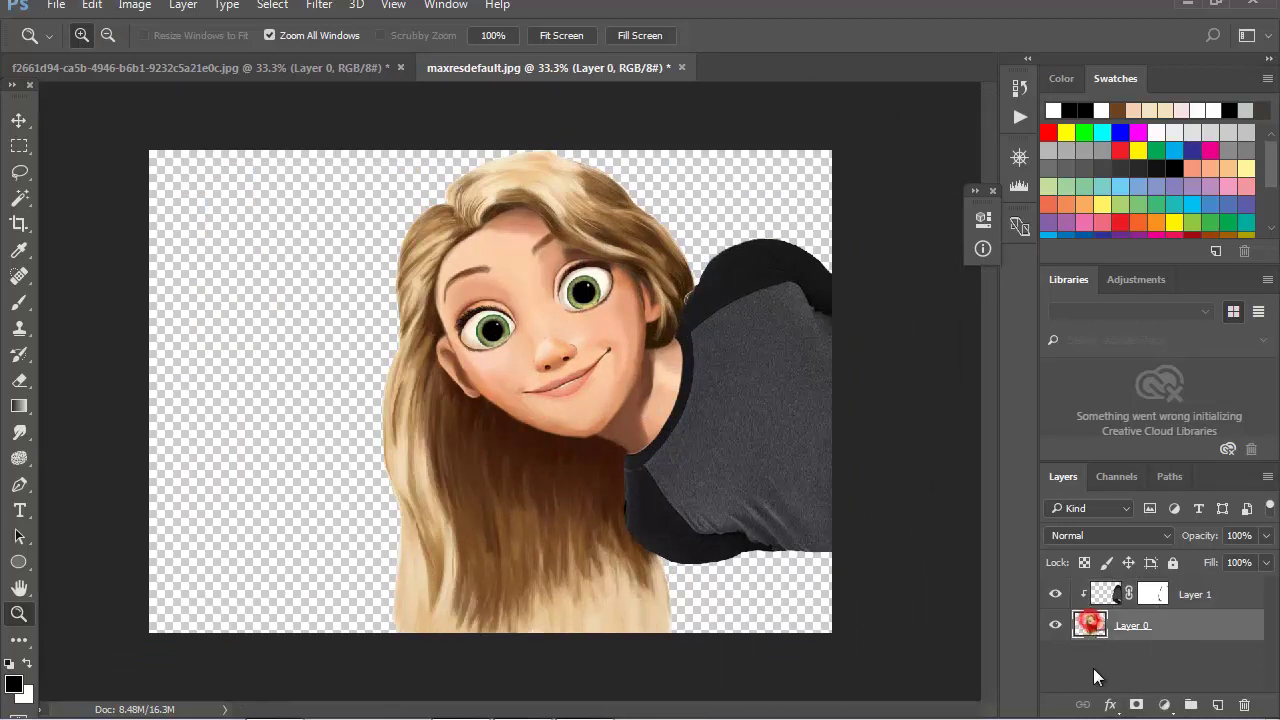
left_click(19, 484)
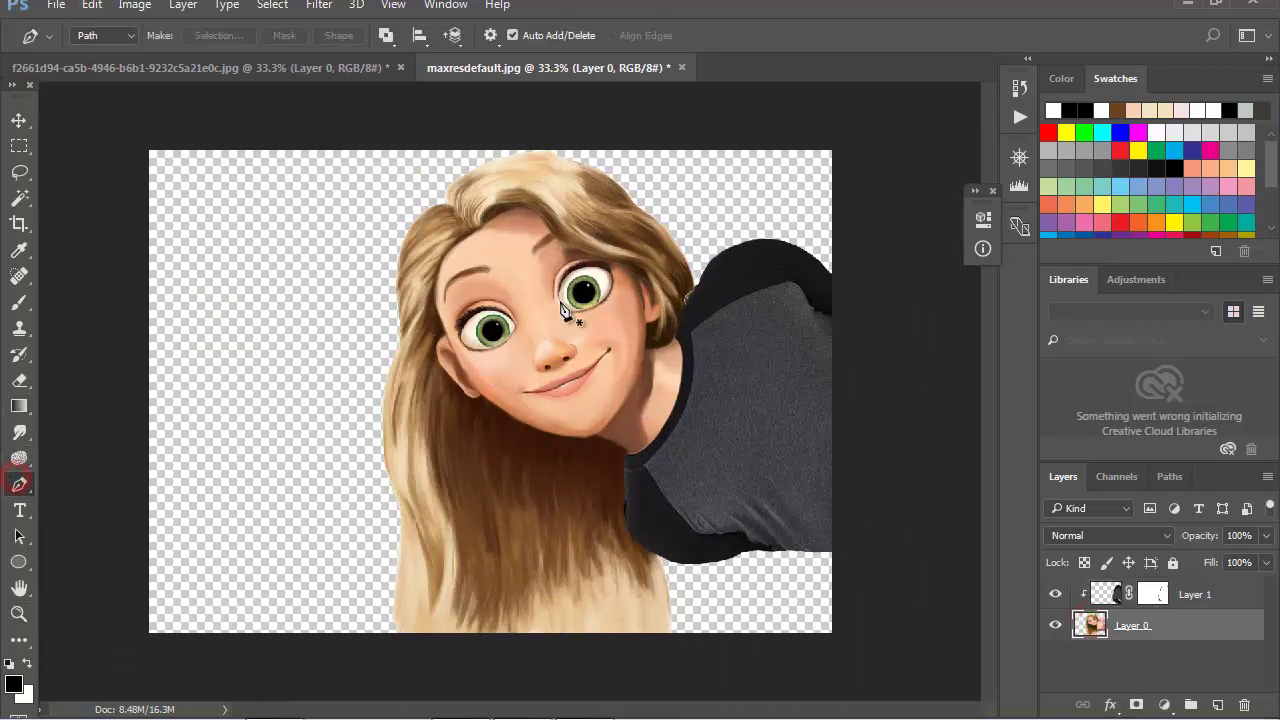
- Start a Pen path beside the hair and trace around its outside: bottom, left, top and right
left_click(656, 556)
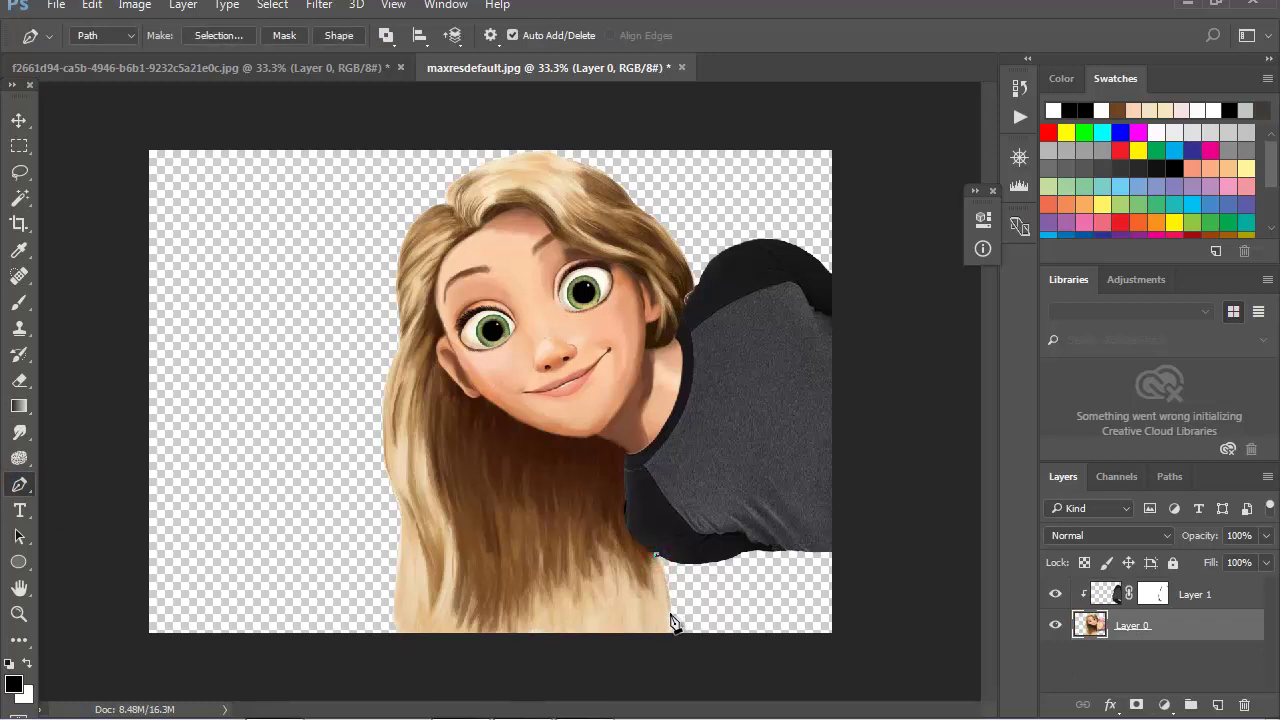
left_click_drag(669, 613, 668, 636)
left_click(716, 632)
left_click(661, 673)
left_click(311, 668)
left_click(344, 417)
left_click(339, 175)
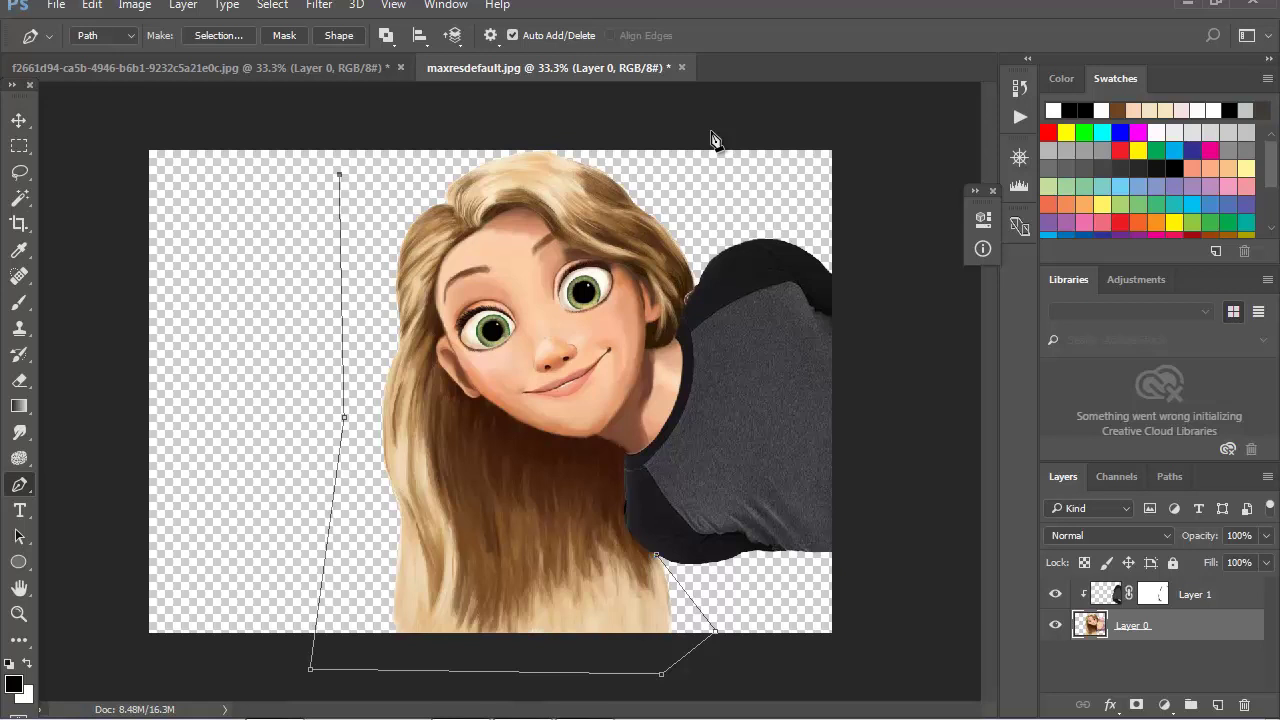
left_click(704, 157)
left_click(712, 212)
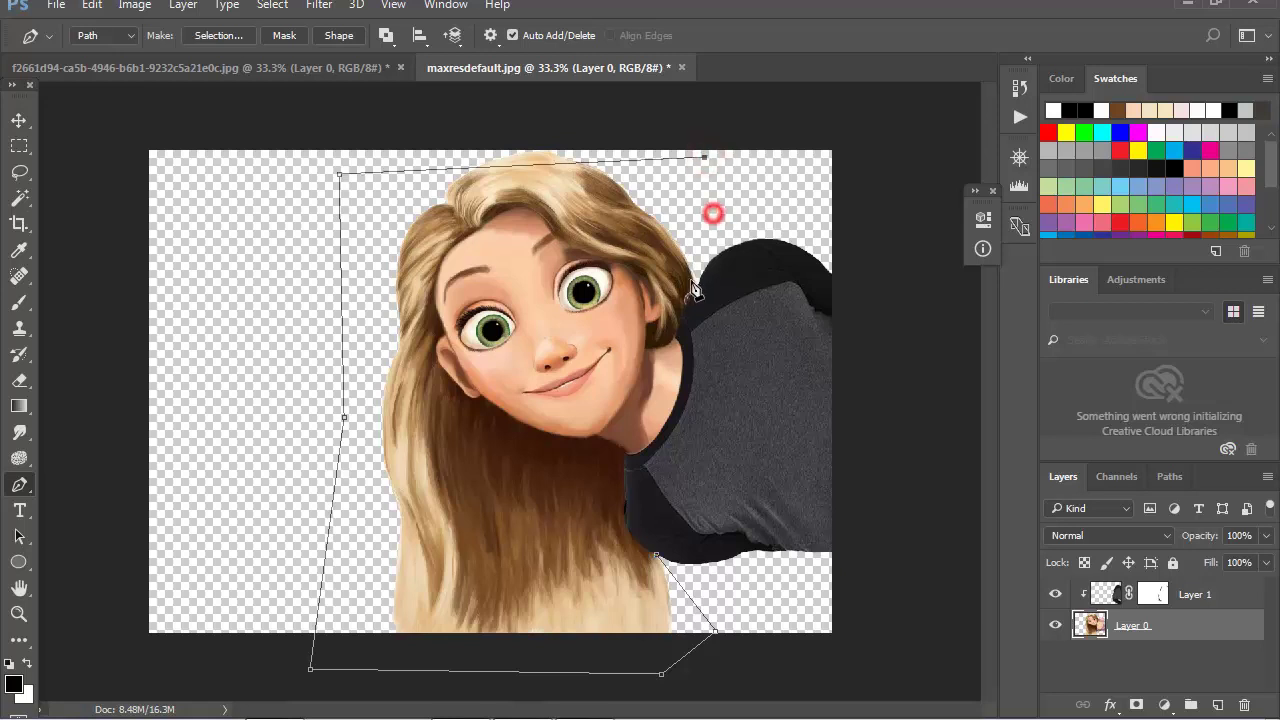
left_click(692, 292)
left_click(673, 344)
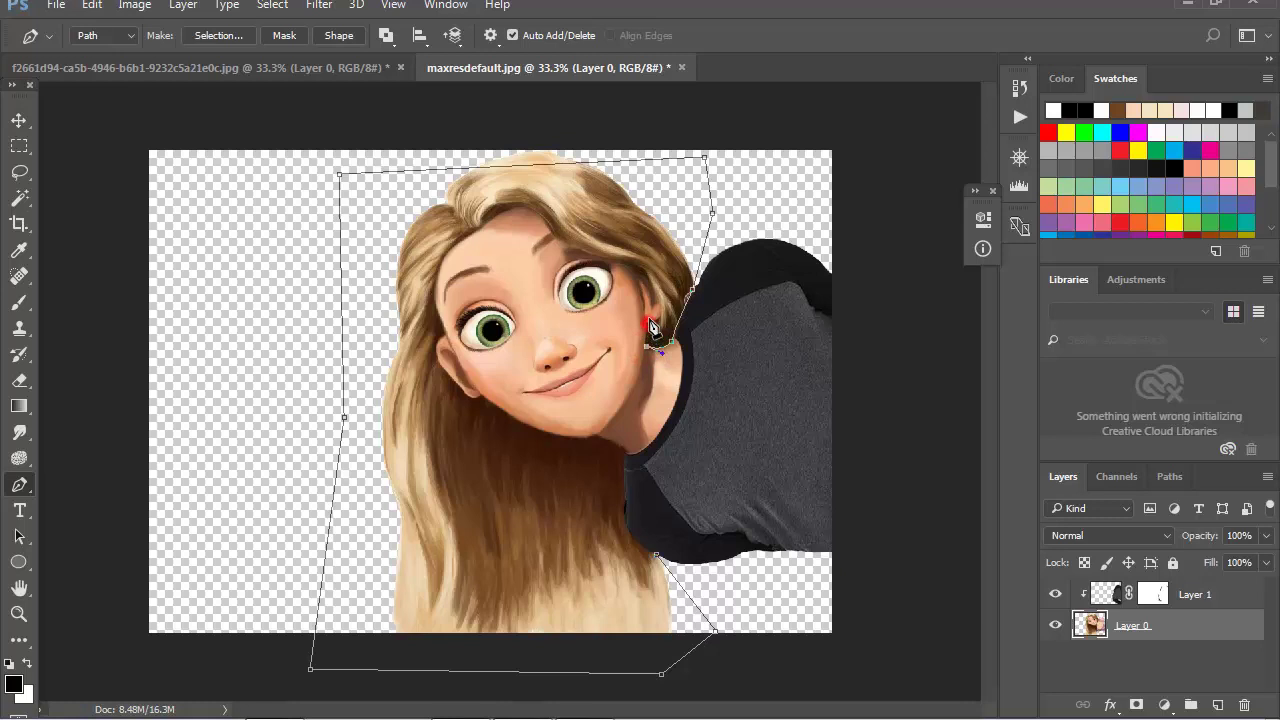
- Continue the path along the cheek, eyebrow and forehead hairline
left_click(649, 322)
left_click(664, 314)
left_click(560, 243)
left_click_drag(514, 207, 488, 210)
left_click_drag(504, 213, 490, 228)
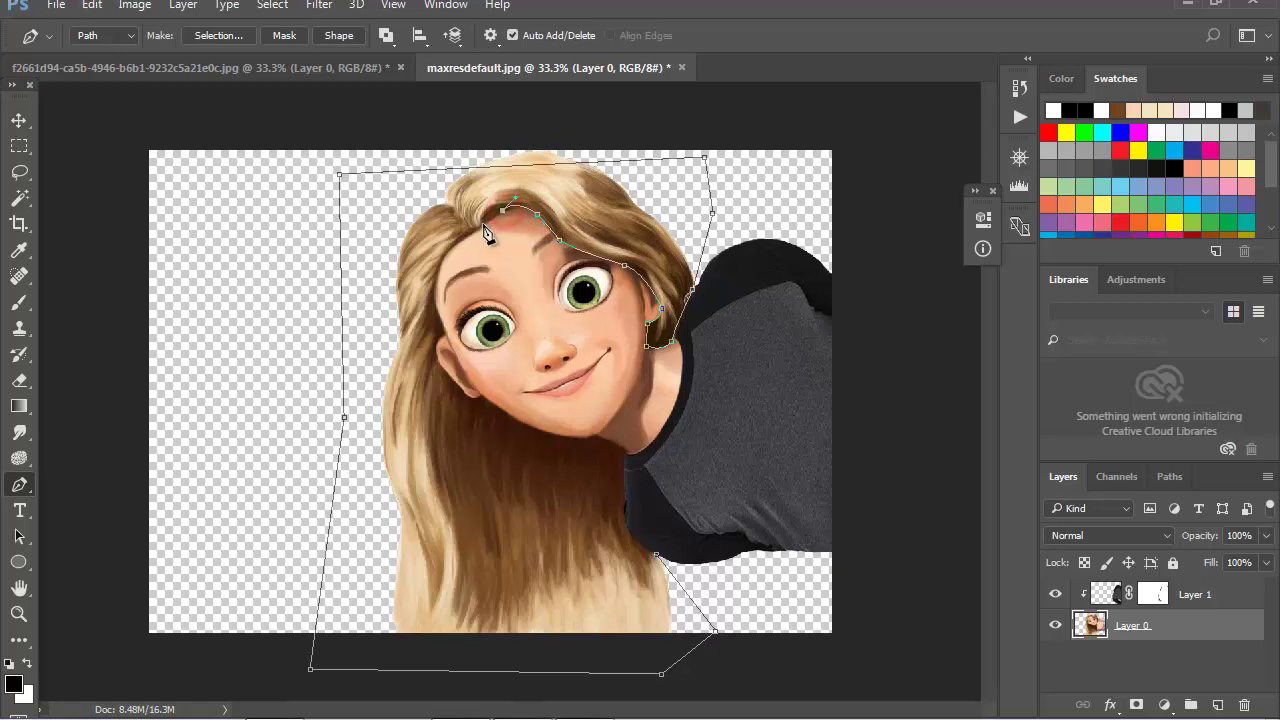
left_click(485, 225)
left_click(448, 246)
- Trace the path along the jaw, chin and neck, closing it down the shirt edge
left_click(452, 382)
left_click_drag(484, 396, 498, 394)
left_click(482, 396, "alt")
left_click_drag(592, 437, 641, 422)
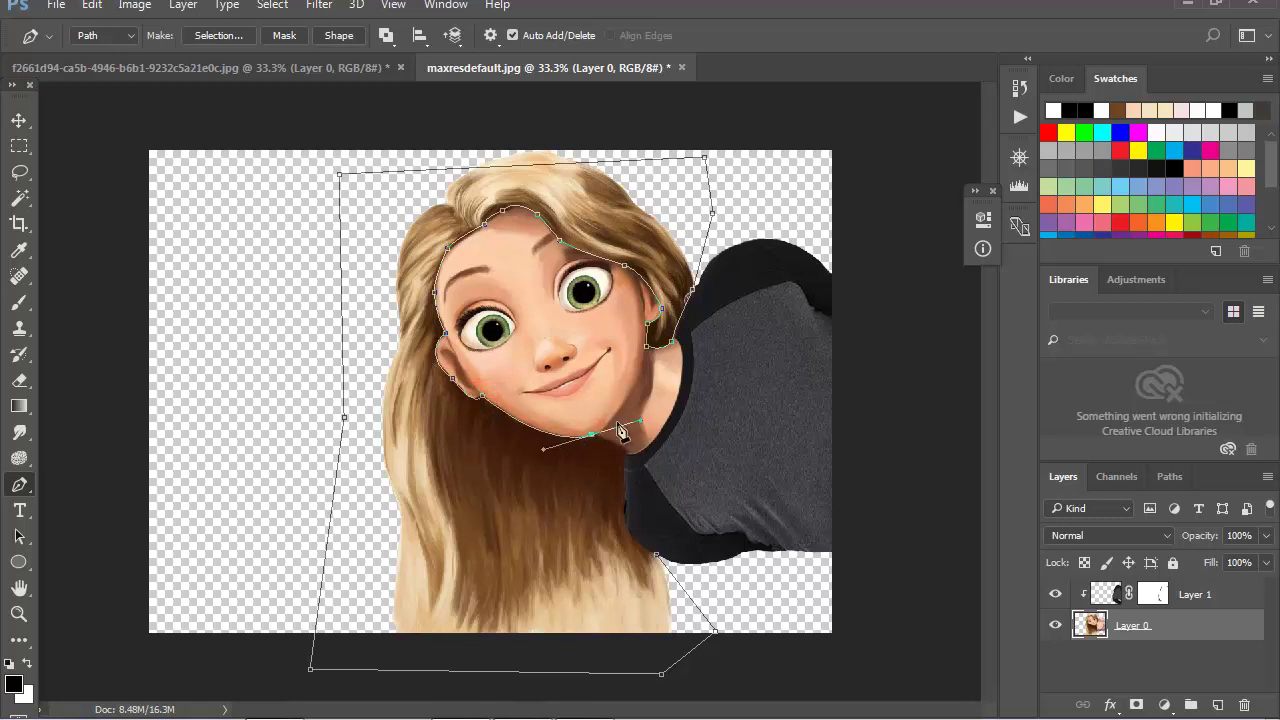
left_click(591, 435, "alt")
left_click_drag(656, 556, 708, 570)
- Turn the hair path into a selection with a 1-pixel feather
right_click(555, 422)
left_click(631, 291)
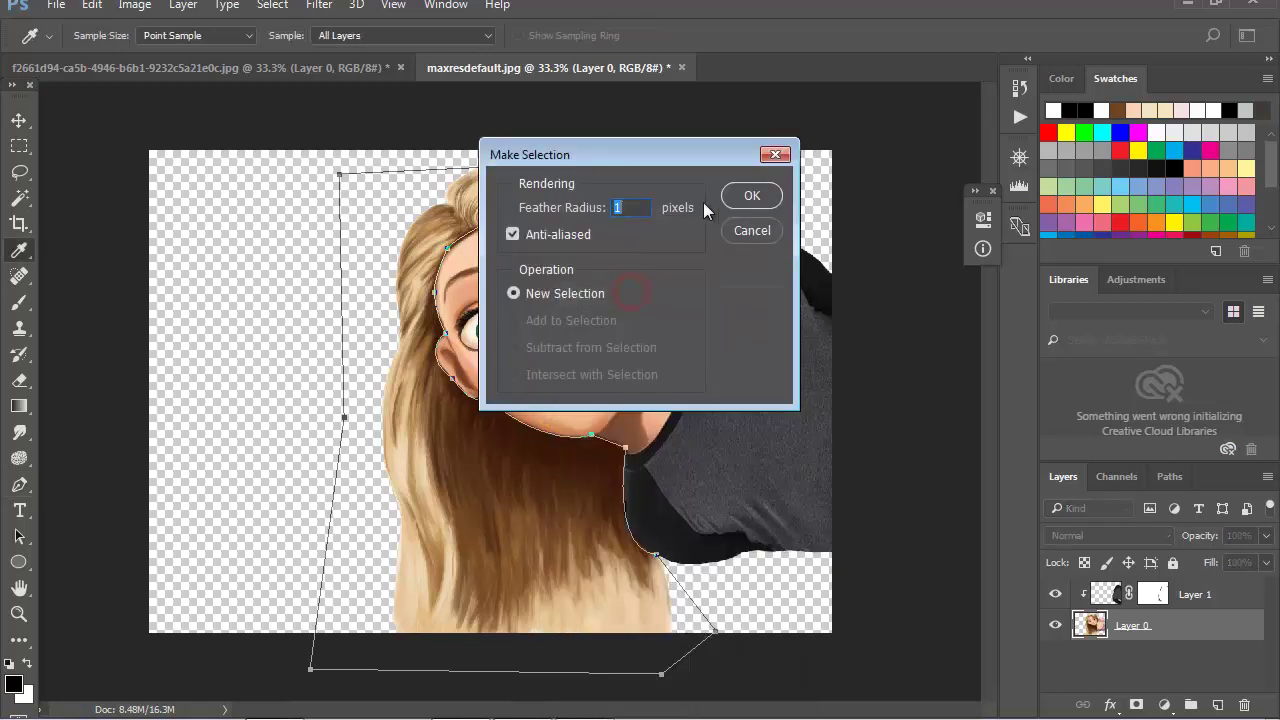
left_click(743, 195)
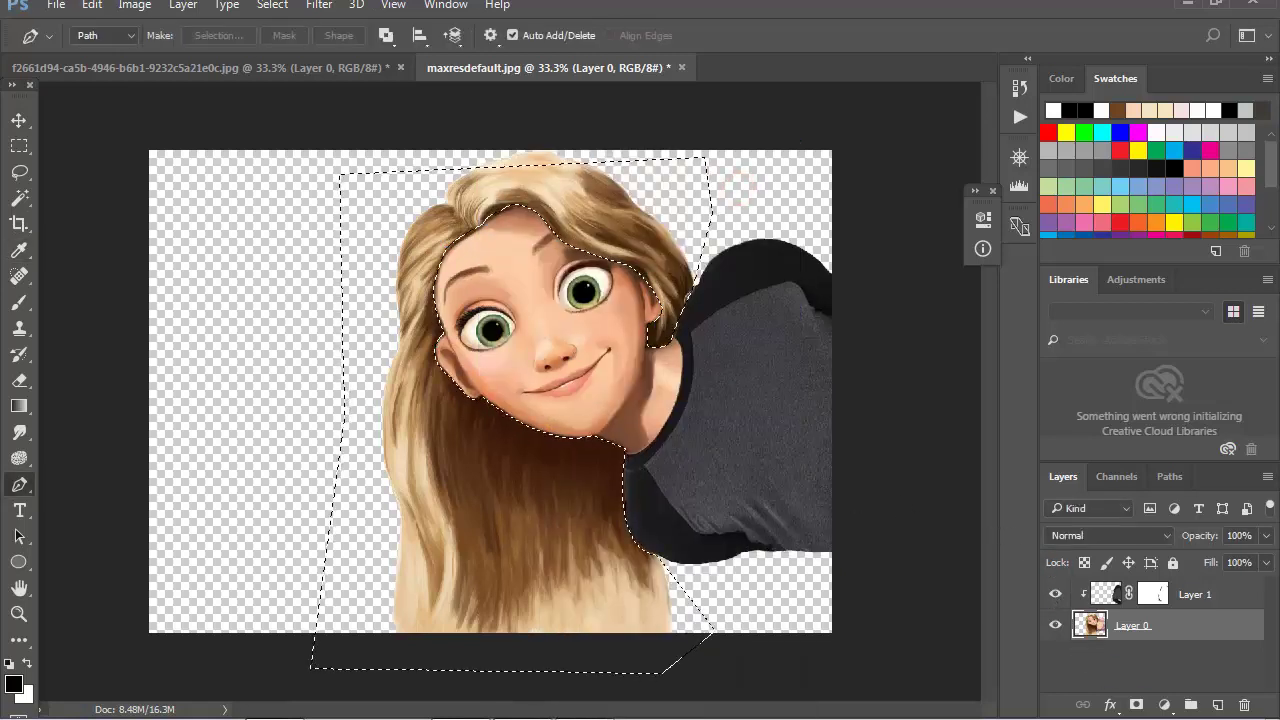
- Add a Hue/Saturation adjustment for the hair with Hue +123 and Saturation +42
left_click(1164, 705)
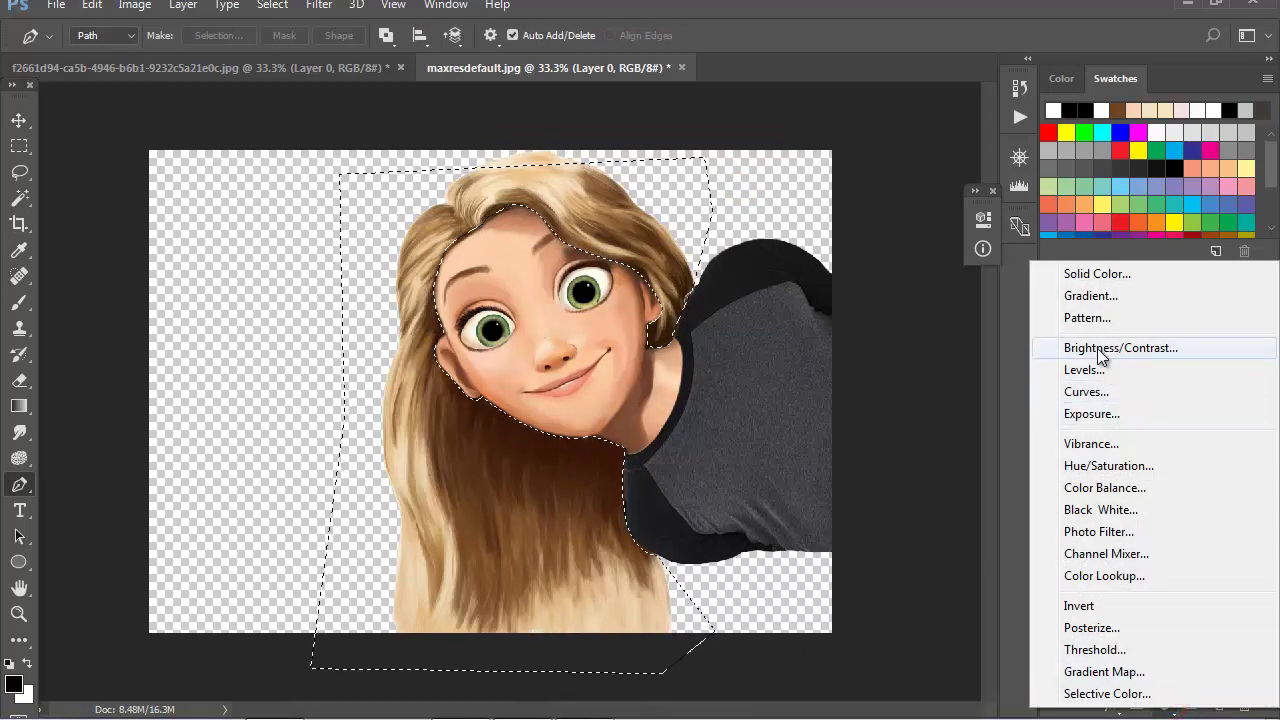
left_click(1140, 466)
mouse_move(811, 346)
left_mouse_down()
mouse_move(900, 345)
mouse_move(743, 350)
mouse_move(765, 365)
left_mouse_up()
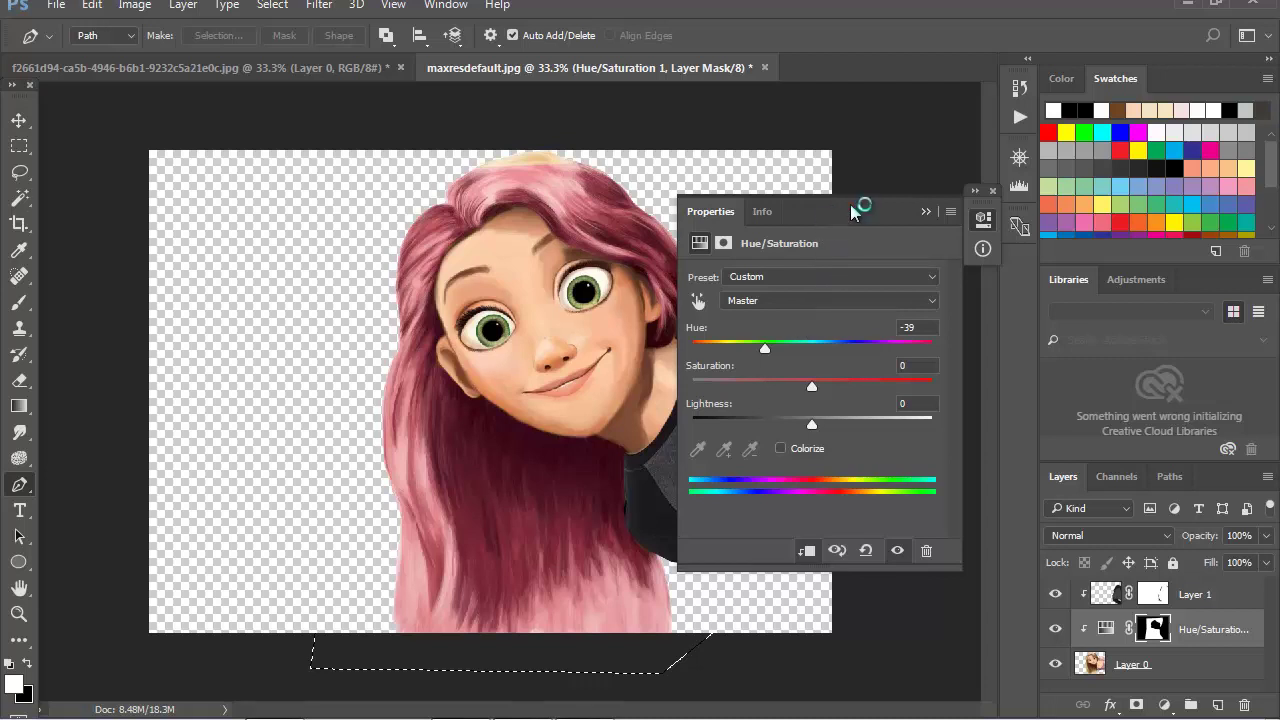
left_click_drag(851, 211, 988, 55)
left_click_drag(948, 229, 997, 229)
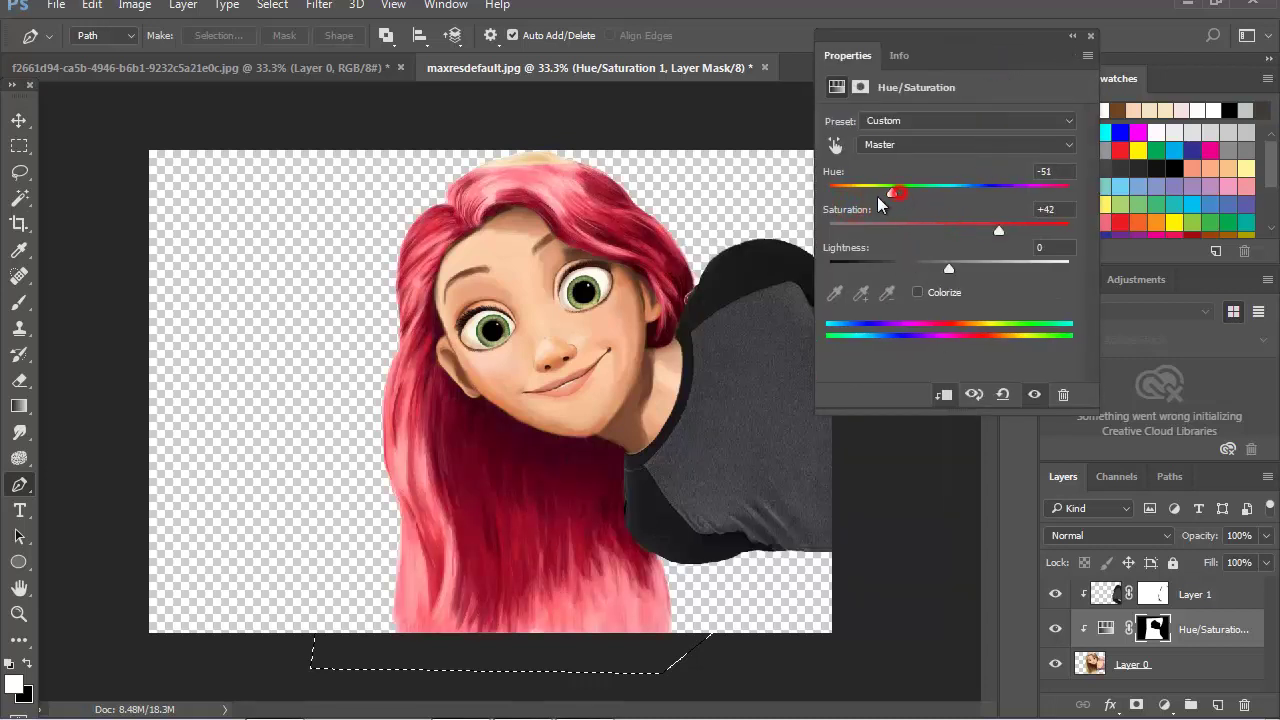
mouse_move(880, 204)
left_mouse_down()
mouse_move(1078, 244)
mouse_move(1043, 242)
left_mouse_up()
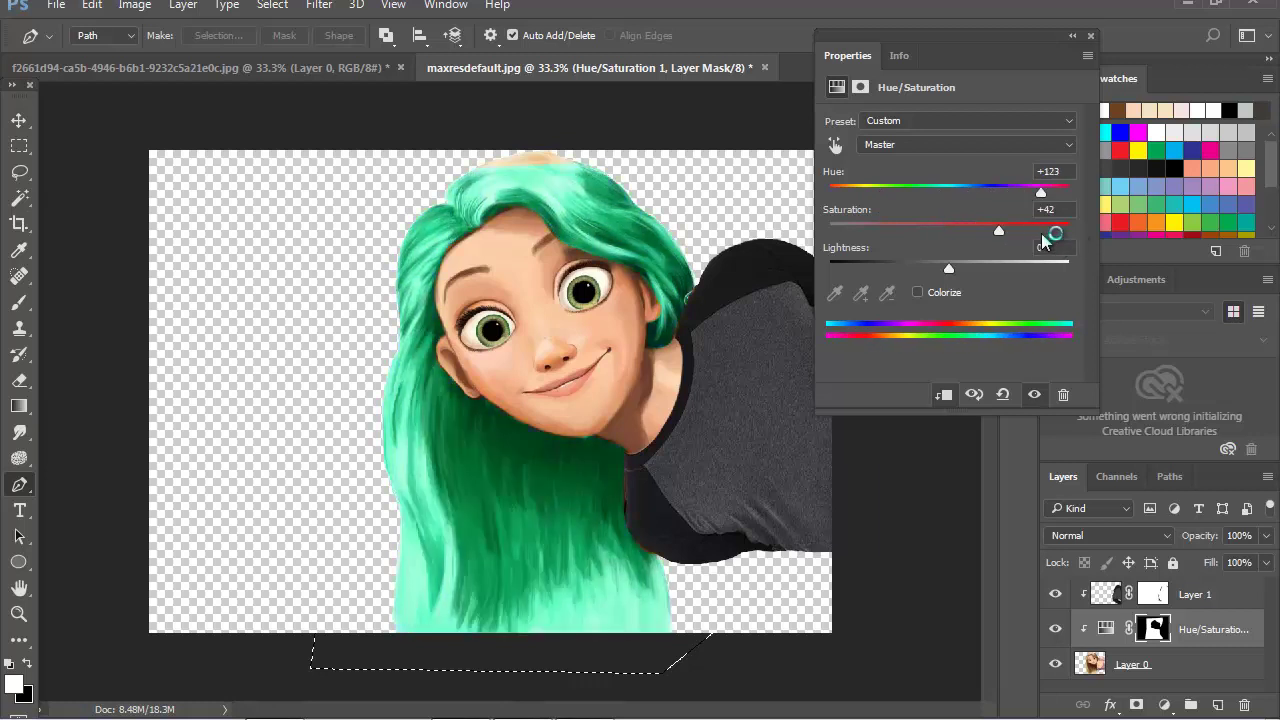
- Collapse the Hue/Saturation panel, toggle the recolour to compare, and zoom in on the crown with the Brush
double_click(1068, 37)
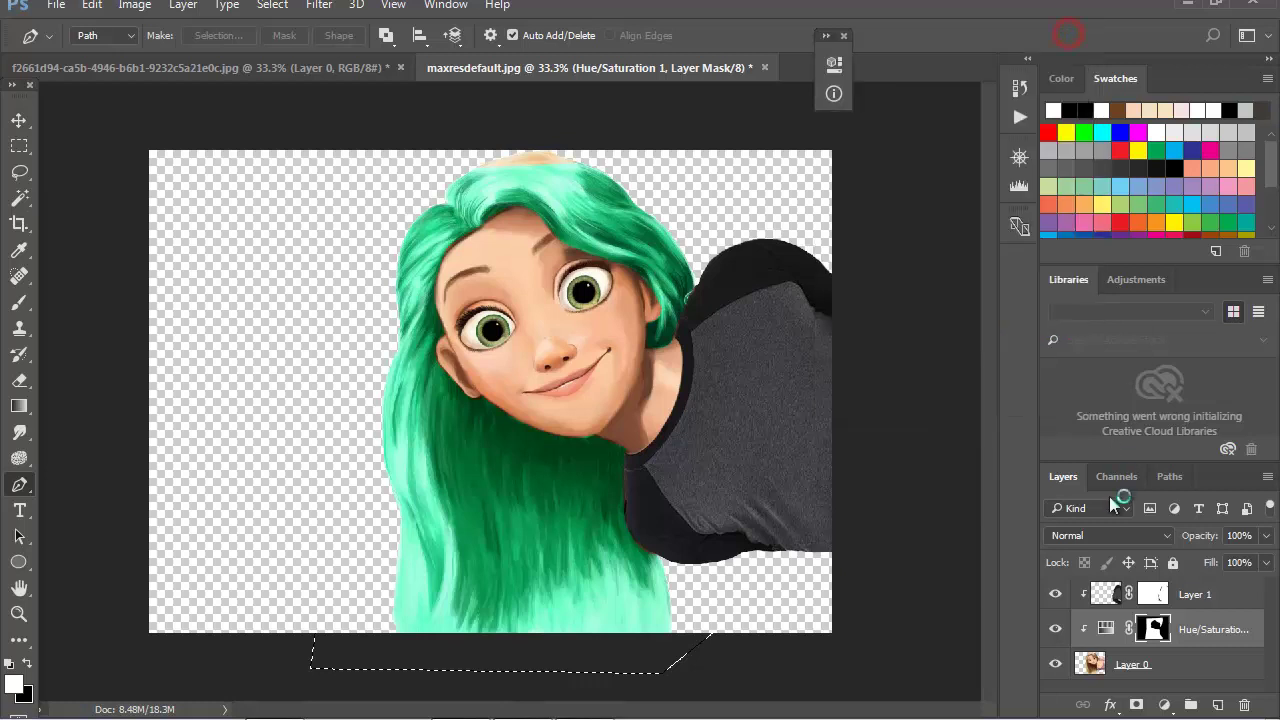
left_click(1056, 629)
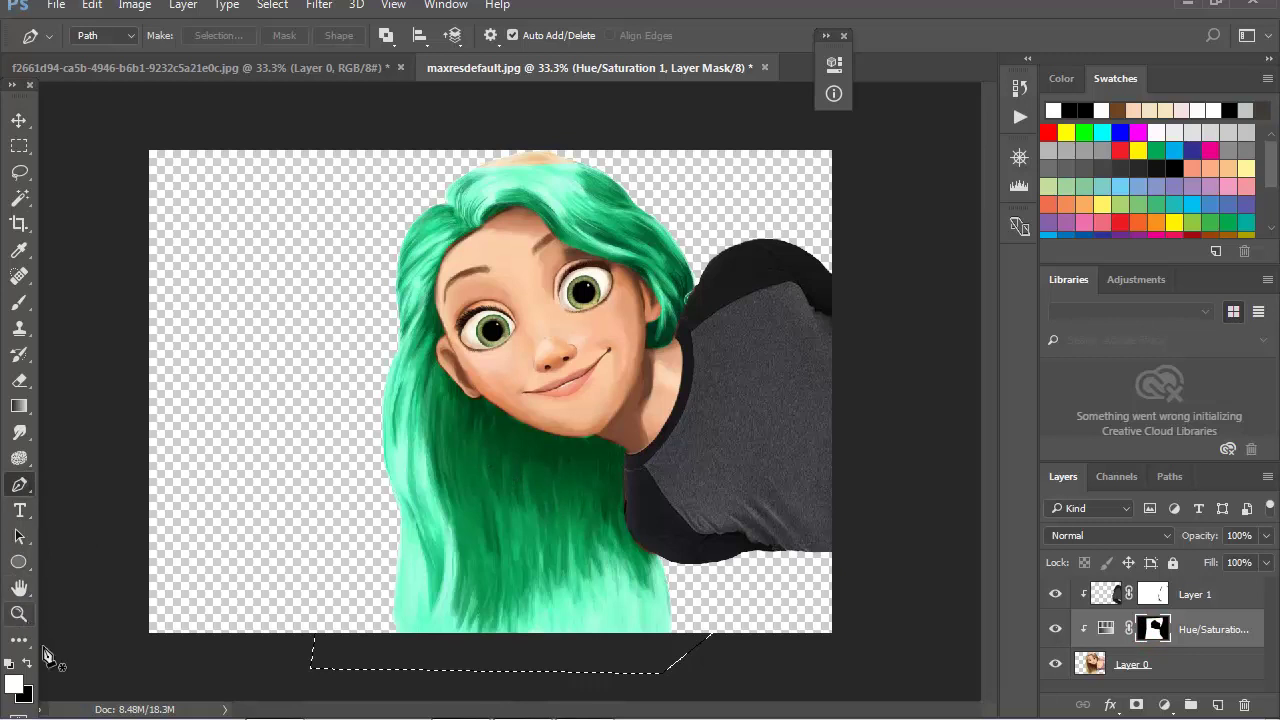
left_click(18, 306)
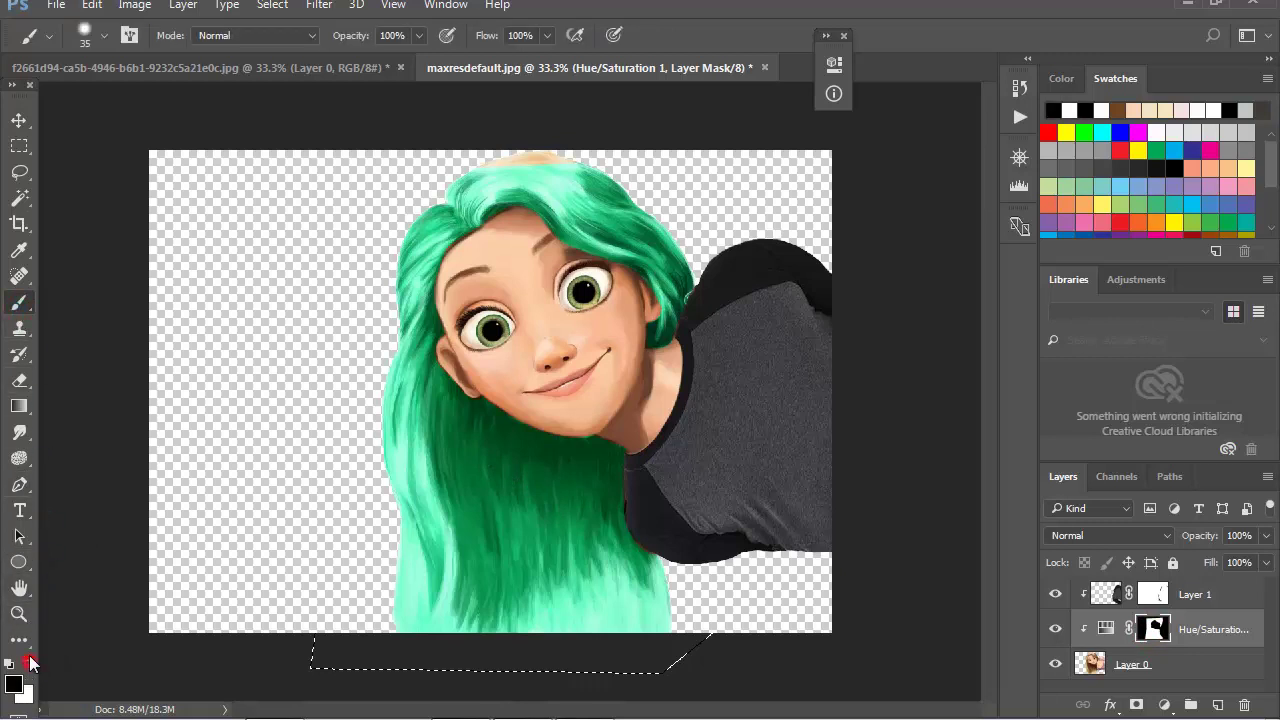
key("z")
left_click(501, 201)
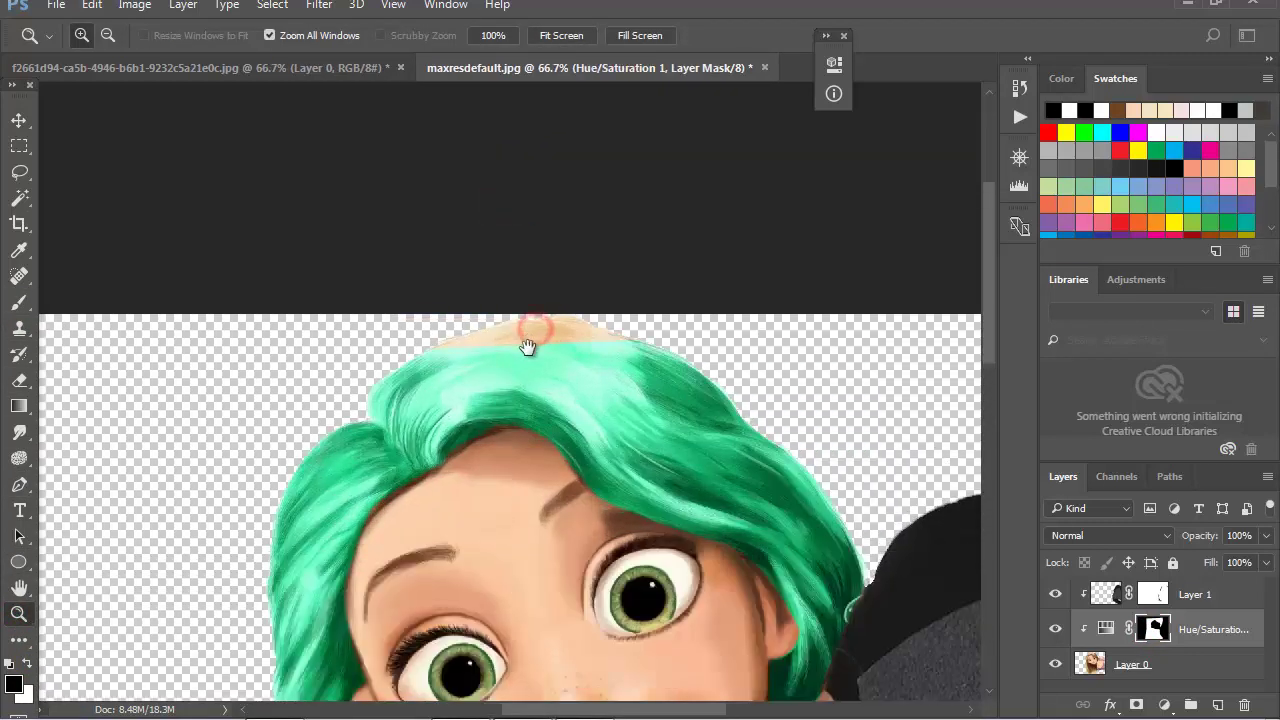
left_click(528, 357)
left_click(515, 441)
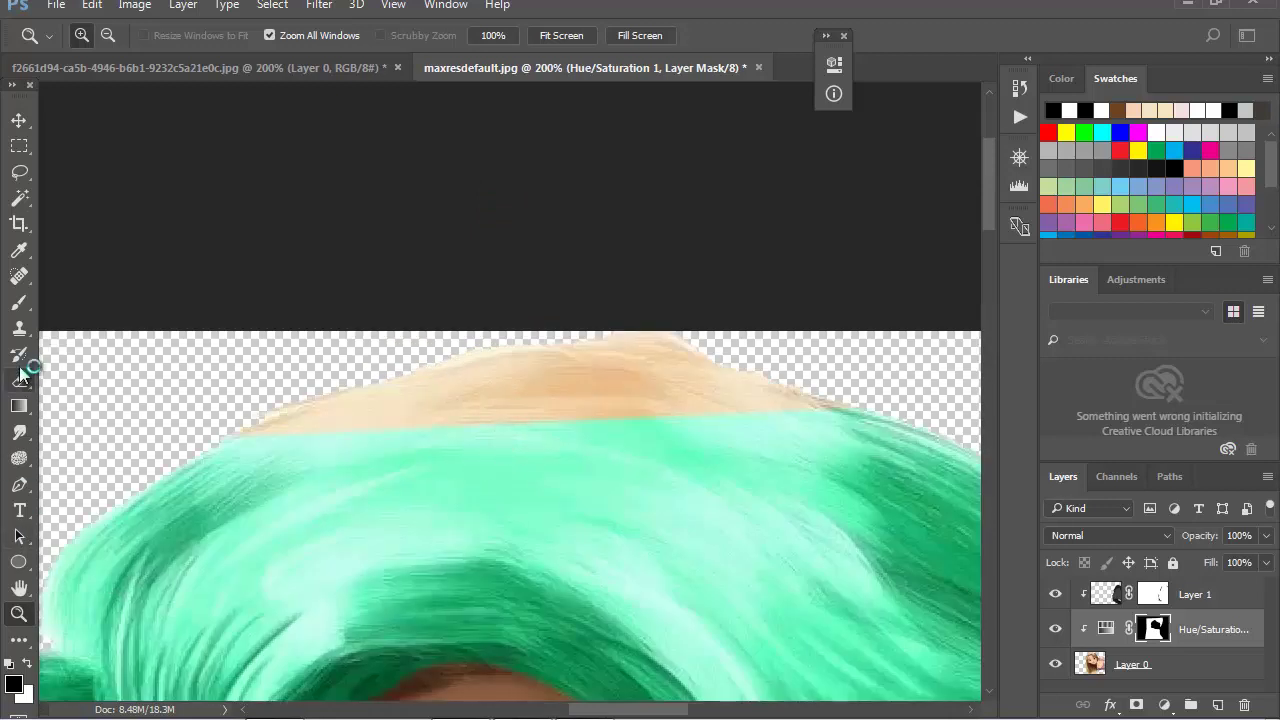
left_click(20, 305)
- Paint white on the Hue/Saturation mask over the pale scalp patch, then zoom out to check the hair
left_click(31, 663)
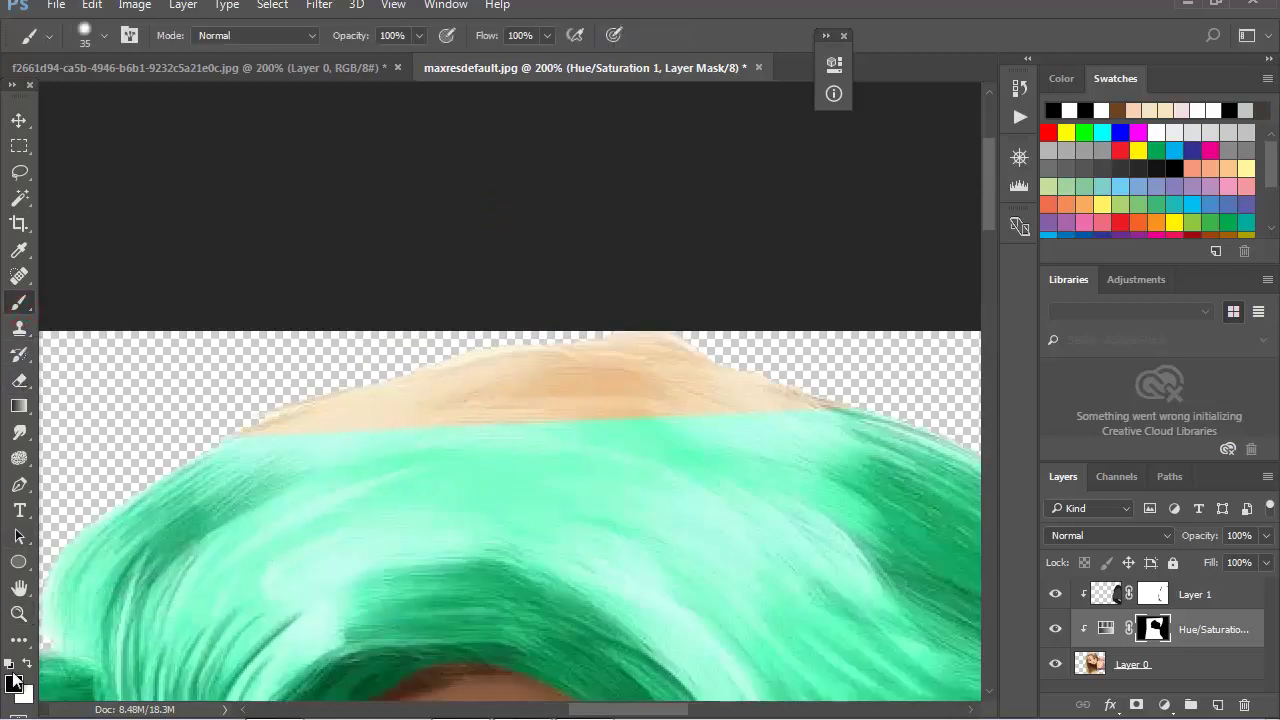
mouse_move(538, 440)
left_mouse_down()
mouse_move(545, 411)
mouse_move(273, 452)
mouse_move(776, 416)
mouse_move(658, 364)
mouse_move(466, 363)
mouse_move(506, 354)
mouse_move(194, 460)
mouse_move(575, 378)
left_mouse_up()
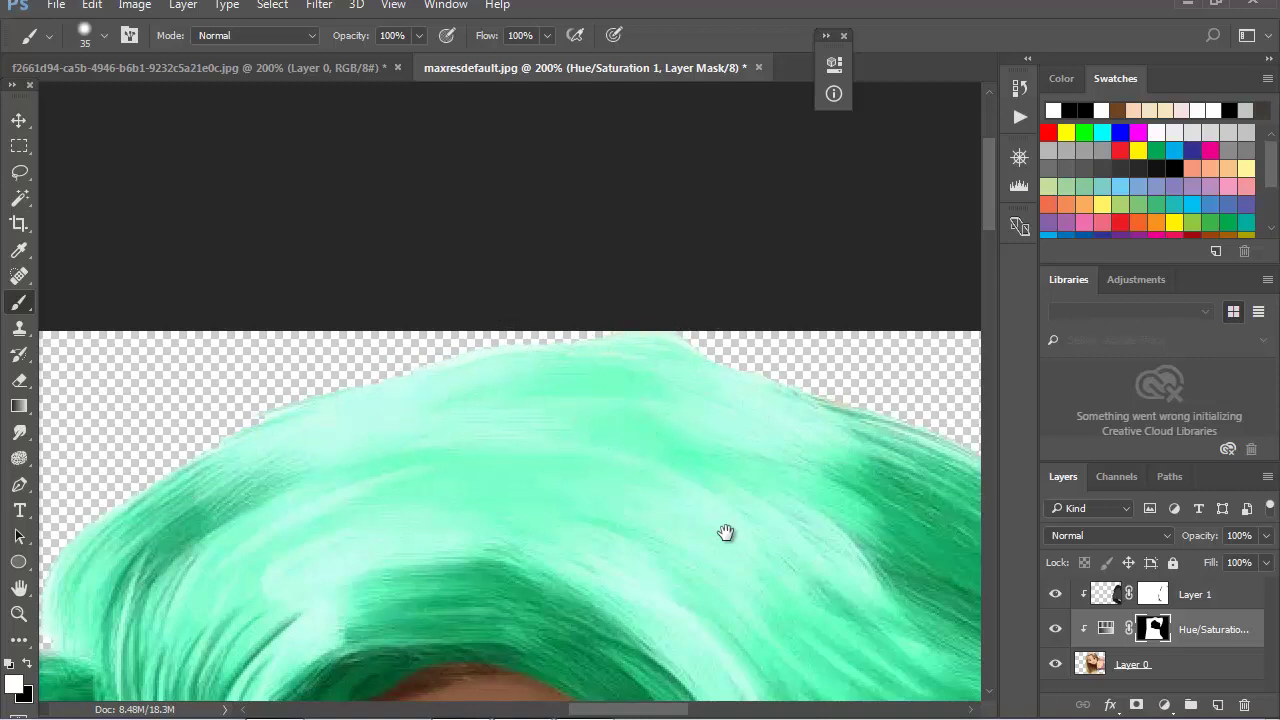
left_click_drag(726, 534, 476, 402)
left_click_drag(486, 244, 936, 222)
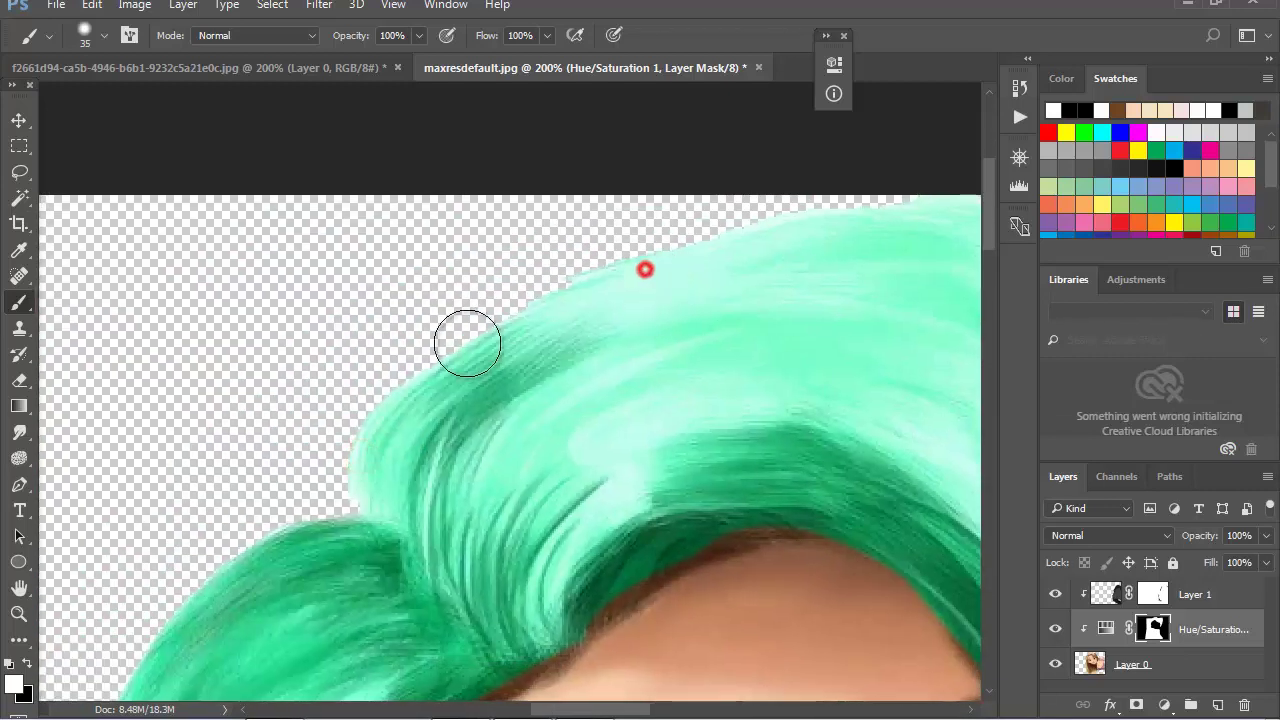
left_click(17, 620)
left_click(457, 434, "alt")
left_click(486, 486, "alt")
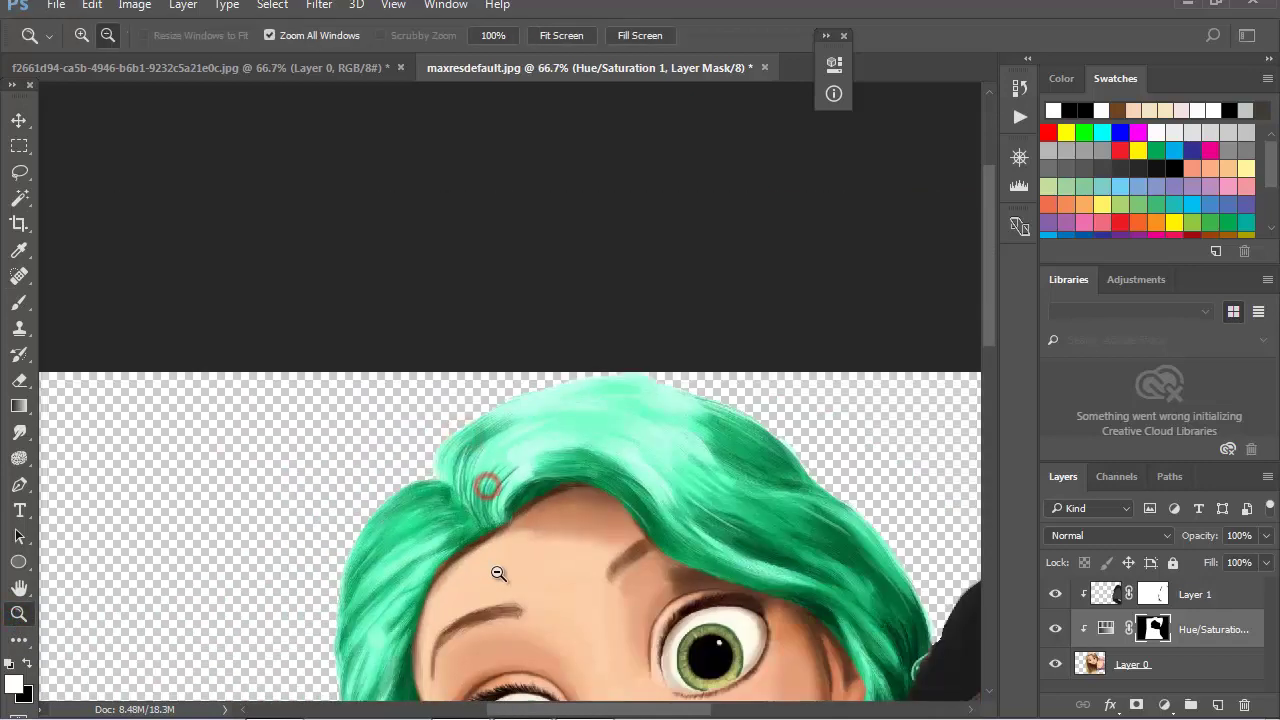
left_click(500, 586, "alt")
left_click(553, 496)
left_click(714, 349)
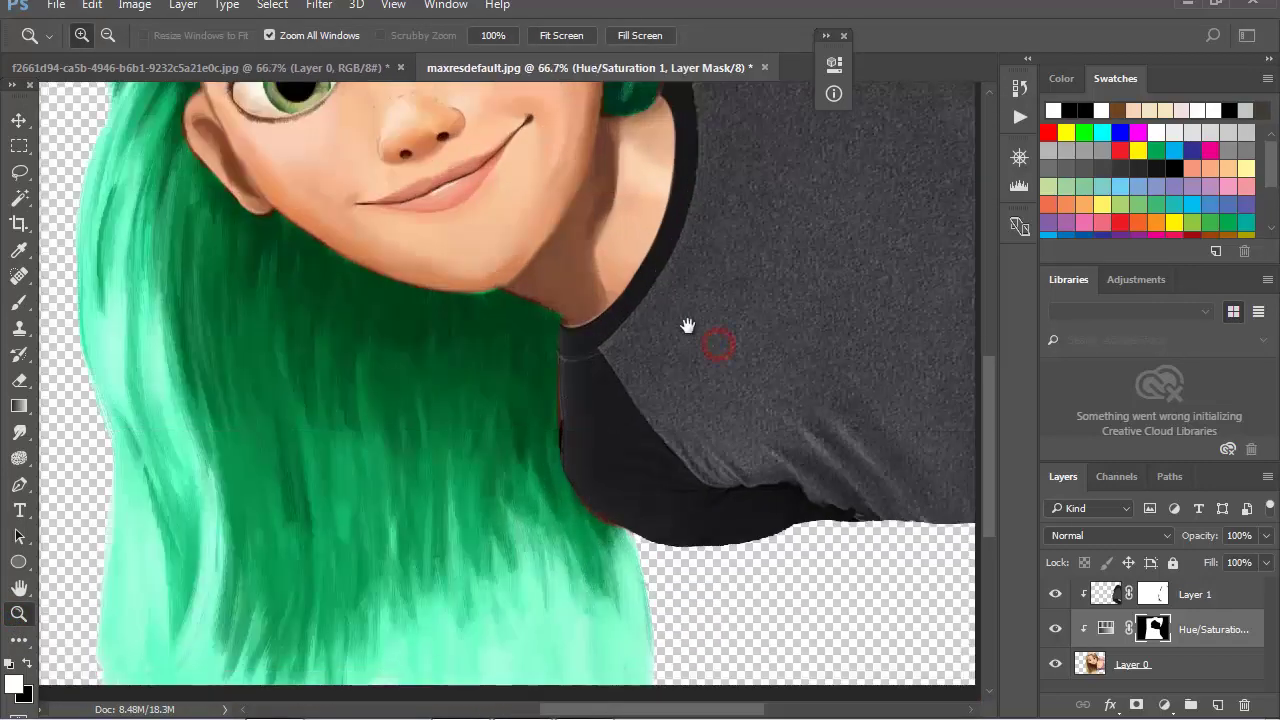
left_click(686, 317)
left_click(562, 563, "alt")
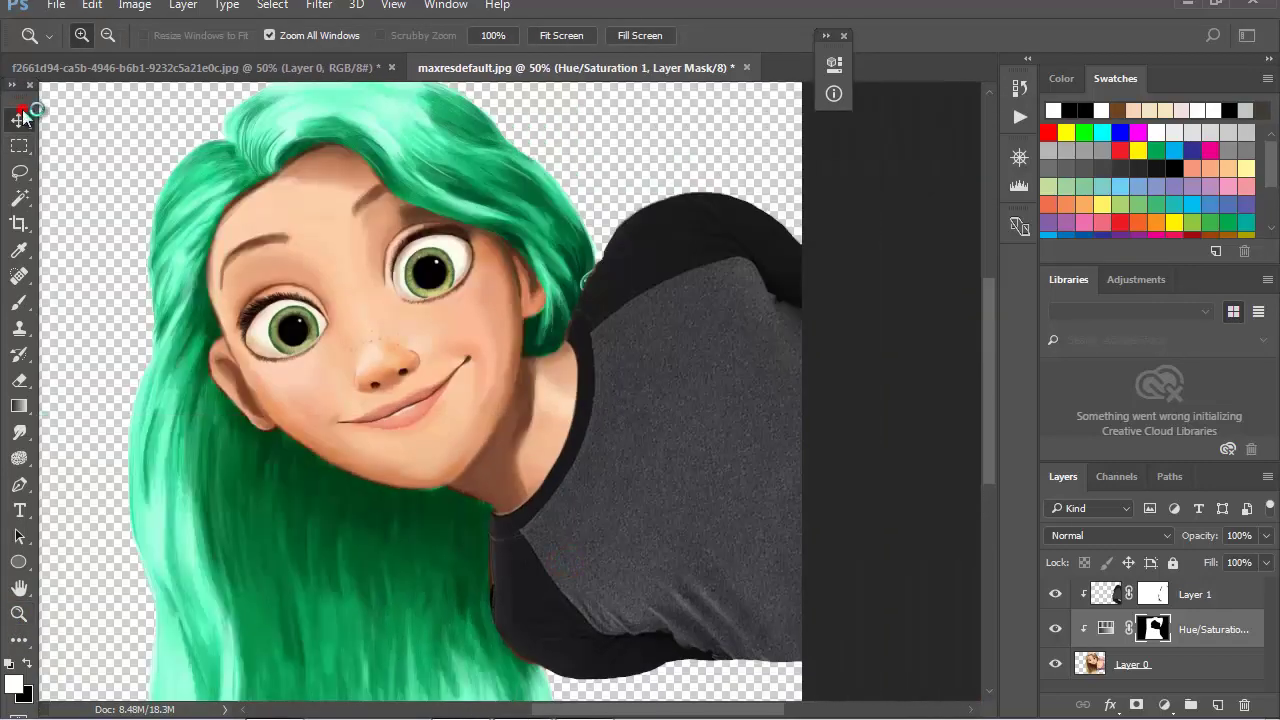
- Scale the shirt layer, Layer 1, up to about 101.6%
left_click(18, 119)
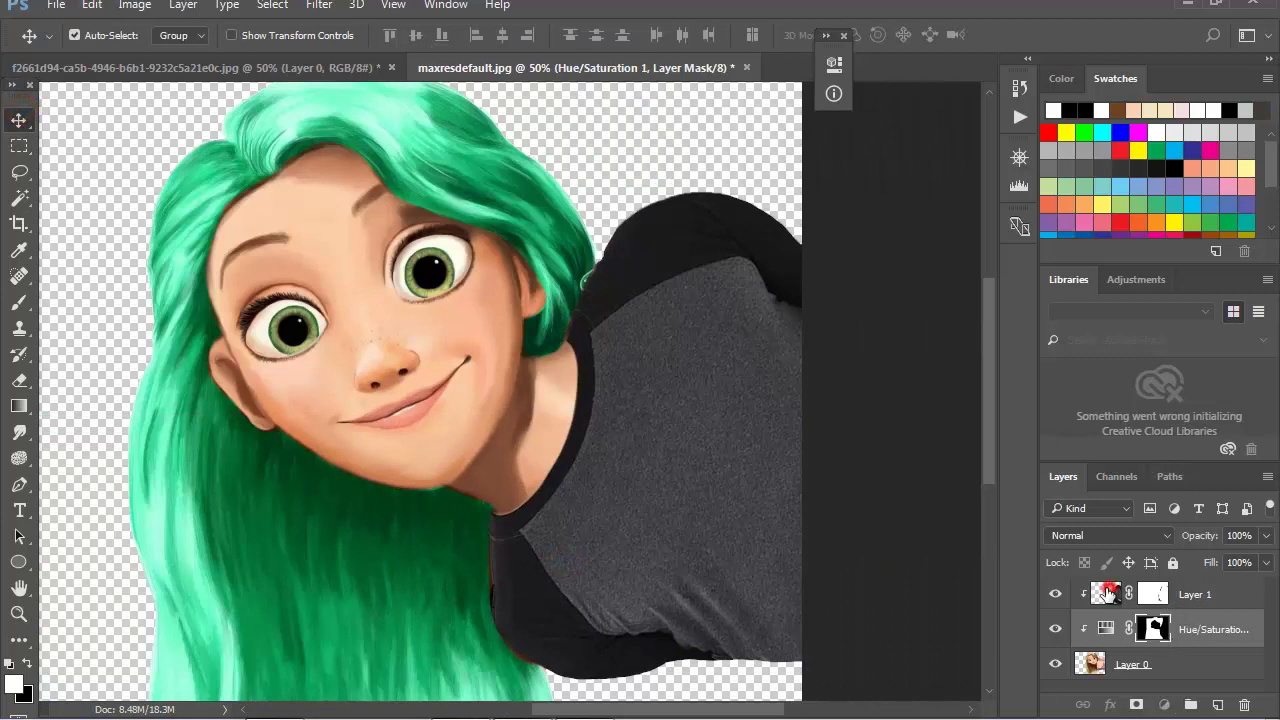
left_click(1107, 594)
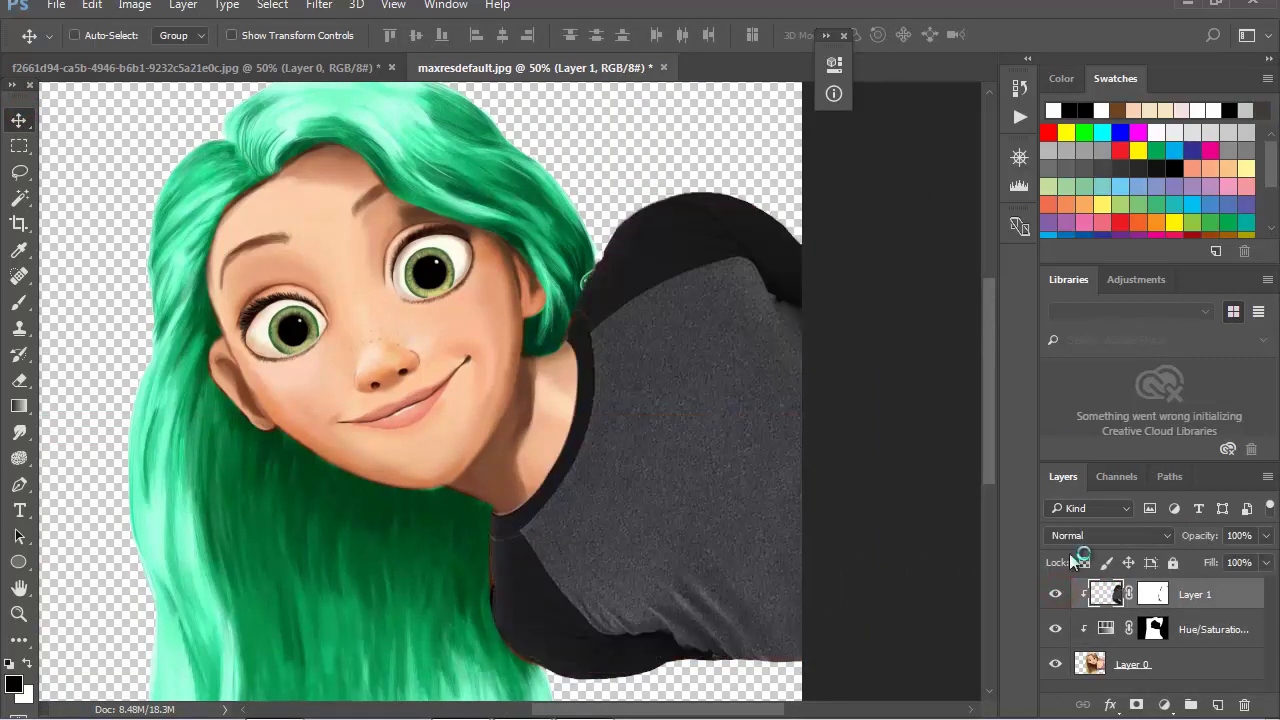
key("ctrl+t")
left_click_drag(484, 147, 485, 146)
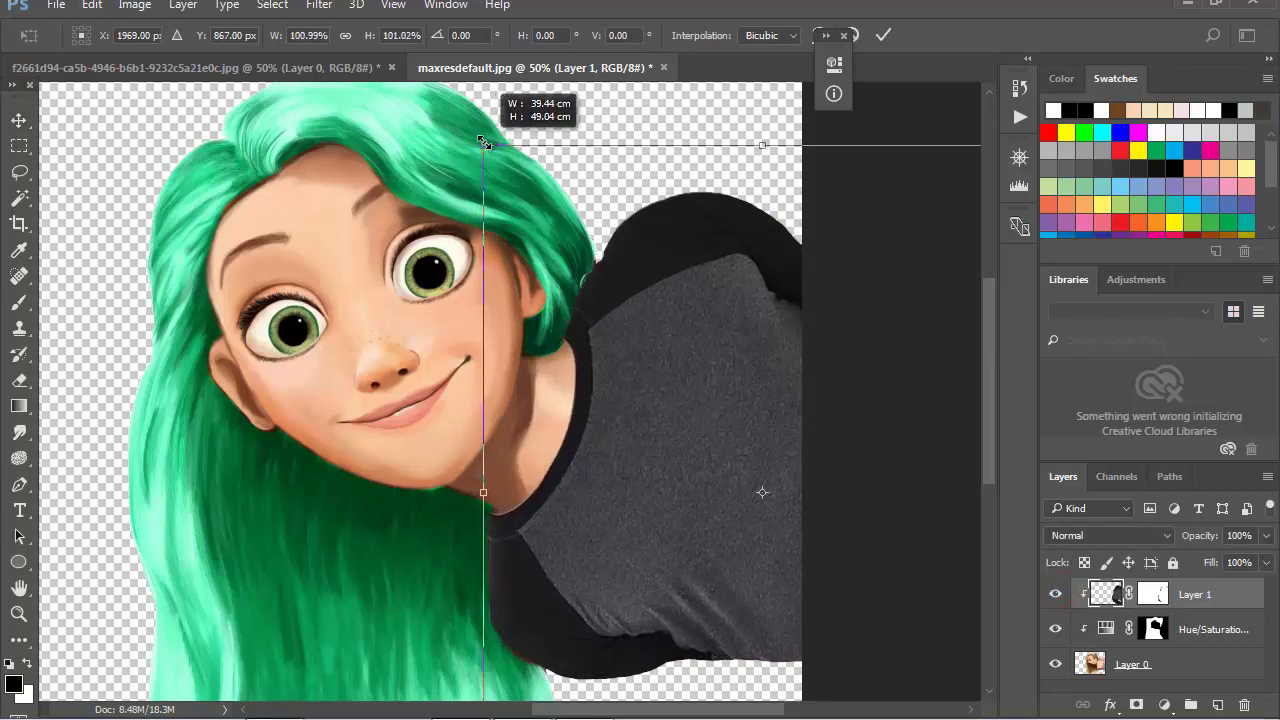
left_click_drag(485, 146, 483, 142)
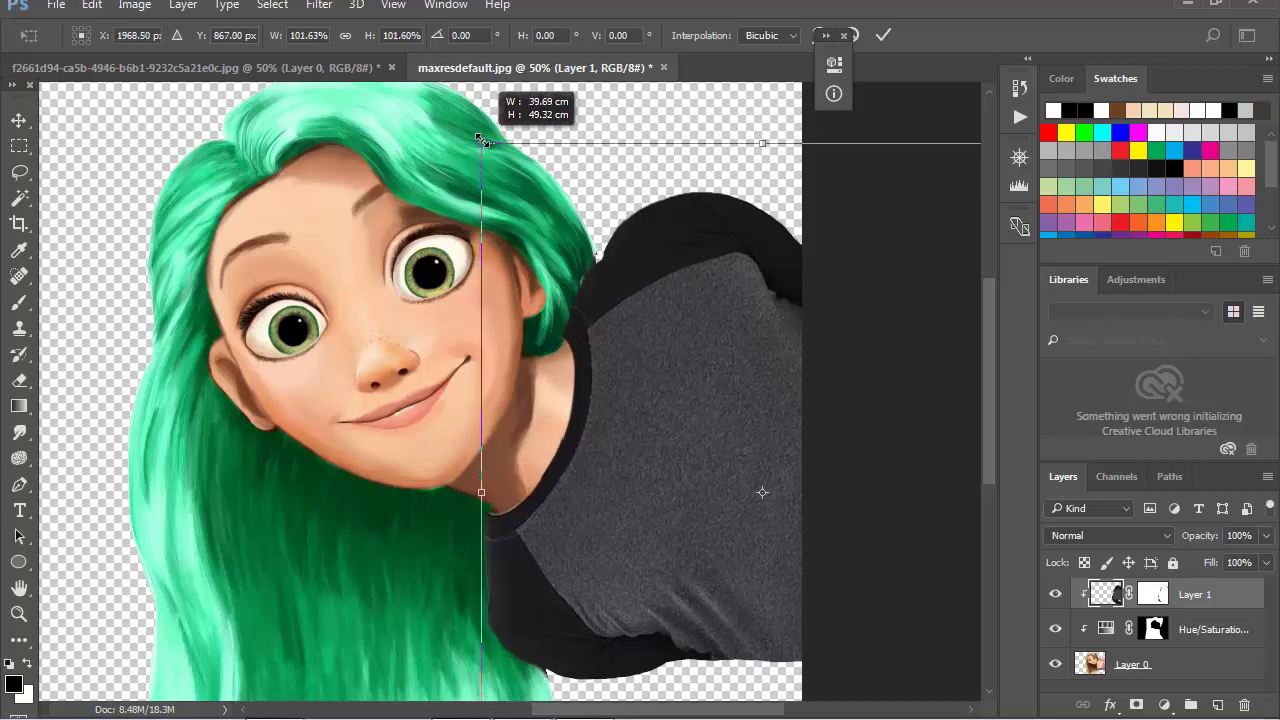
key("Return")
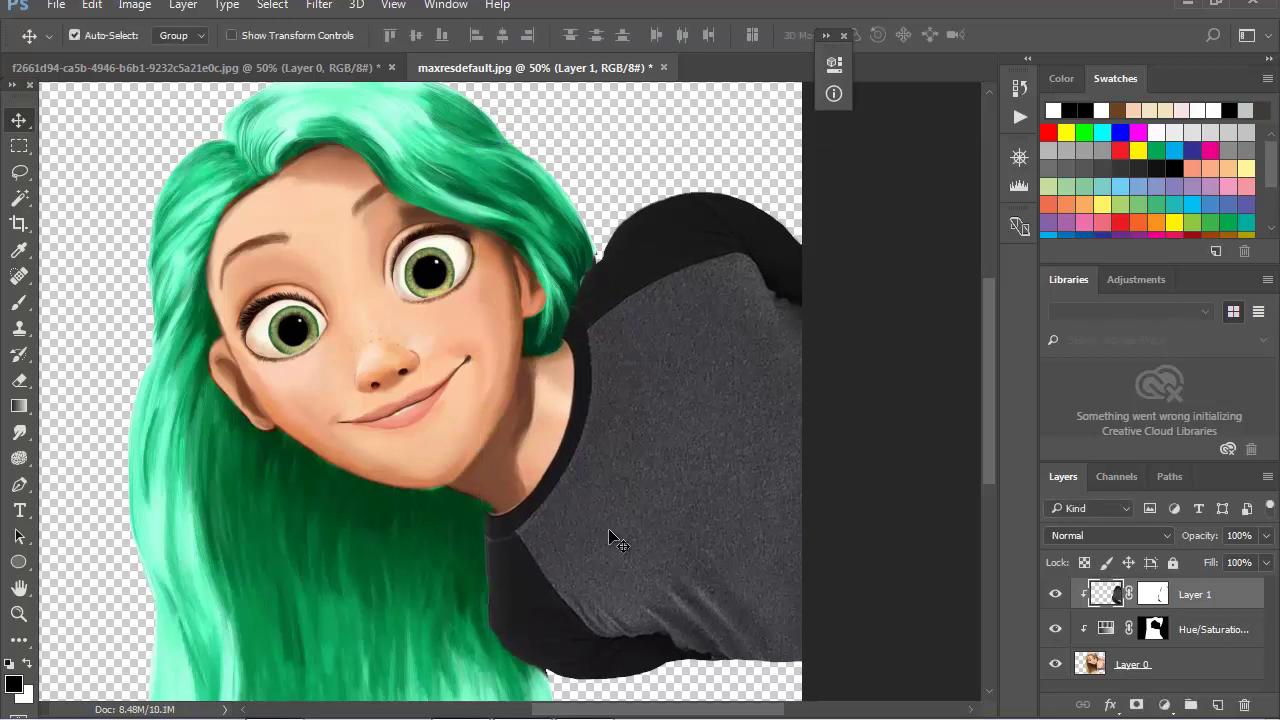
- Zoom in where the hair meets the shirt and target Layer 1's mask with the Brush
left_click_drag(612, 553, 614, 548)
scroll(614, 548, "down", 5)
left_click(33, 614)
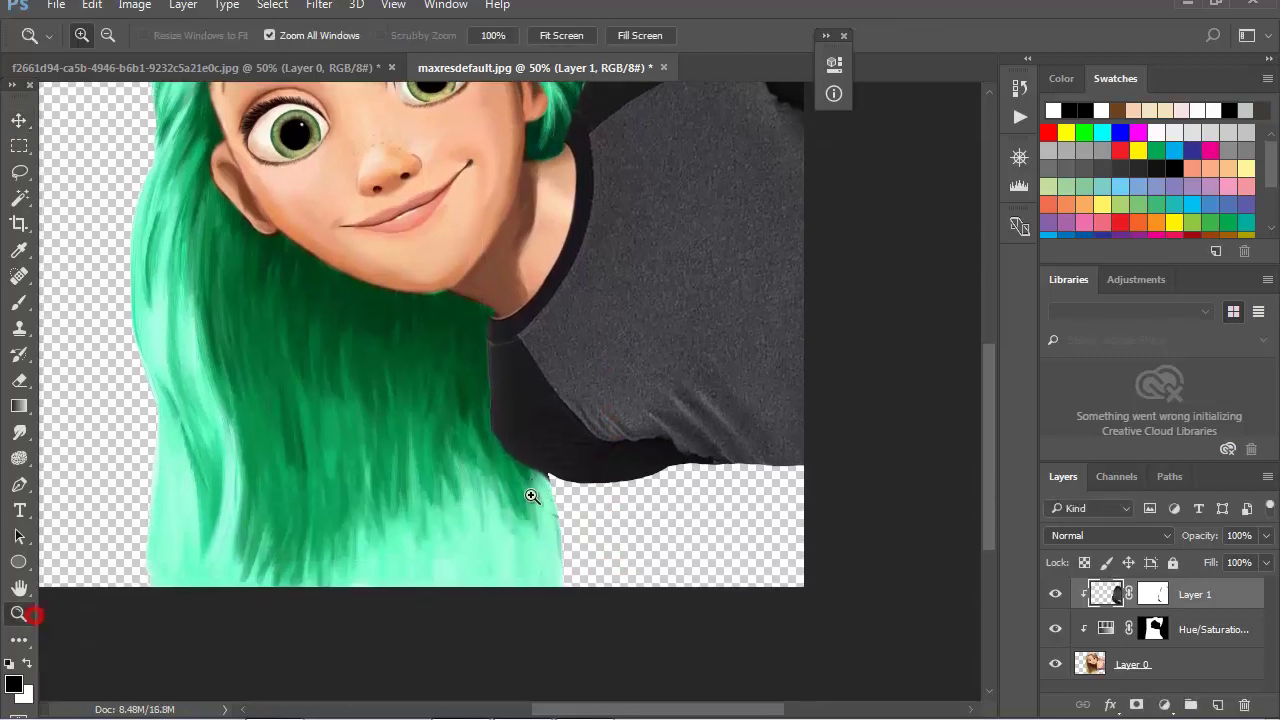
left_click(555, 481)
left_click(556, 485)
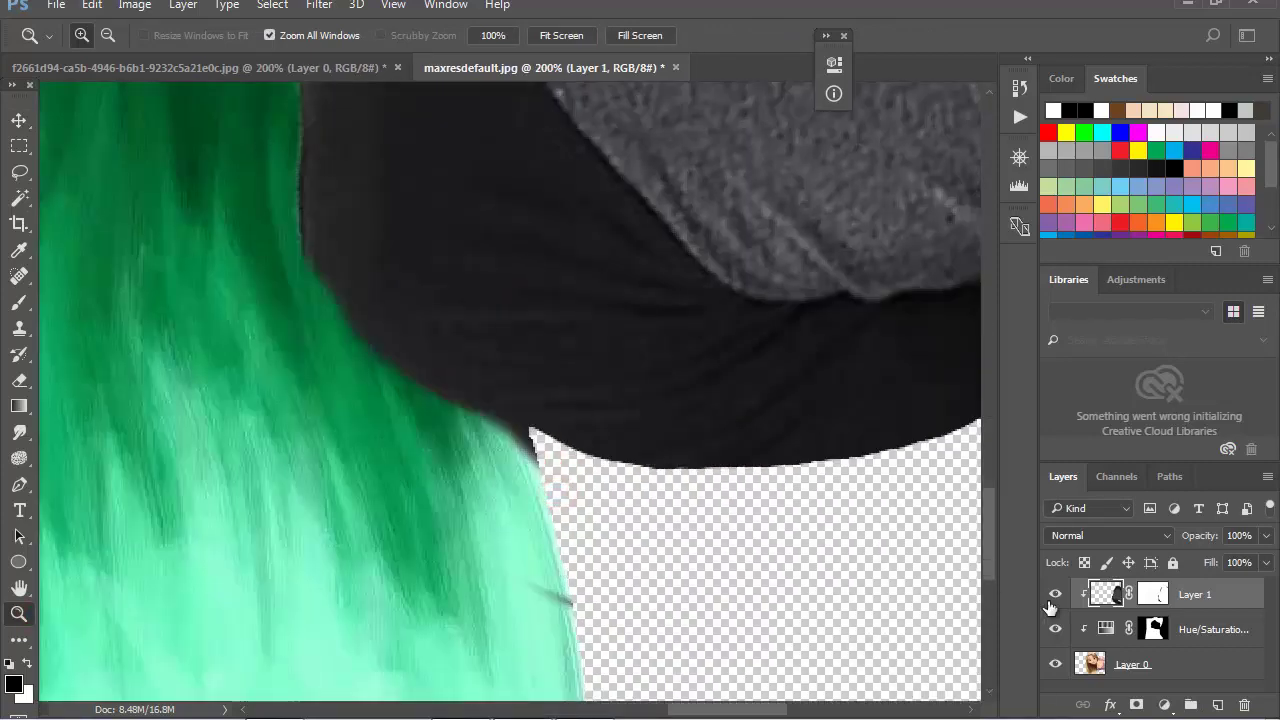
left_click(1155, 596)
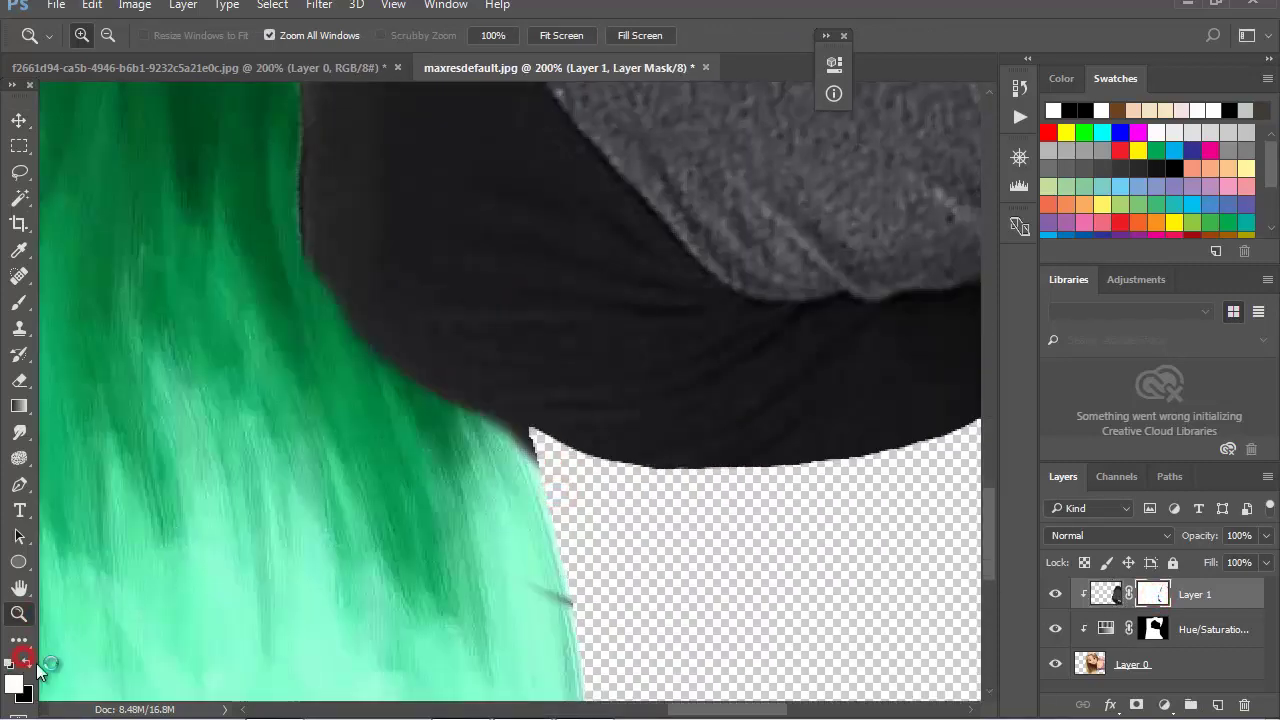
left_click(19, 301)
left_click(557, 509)
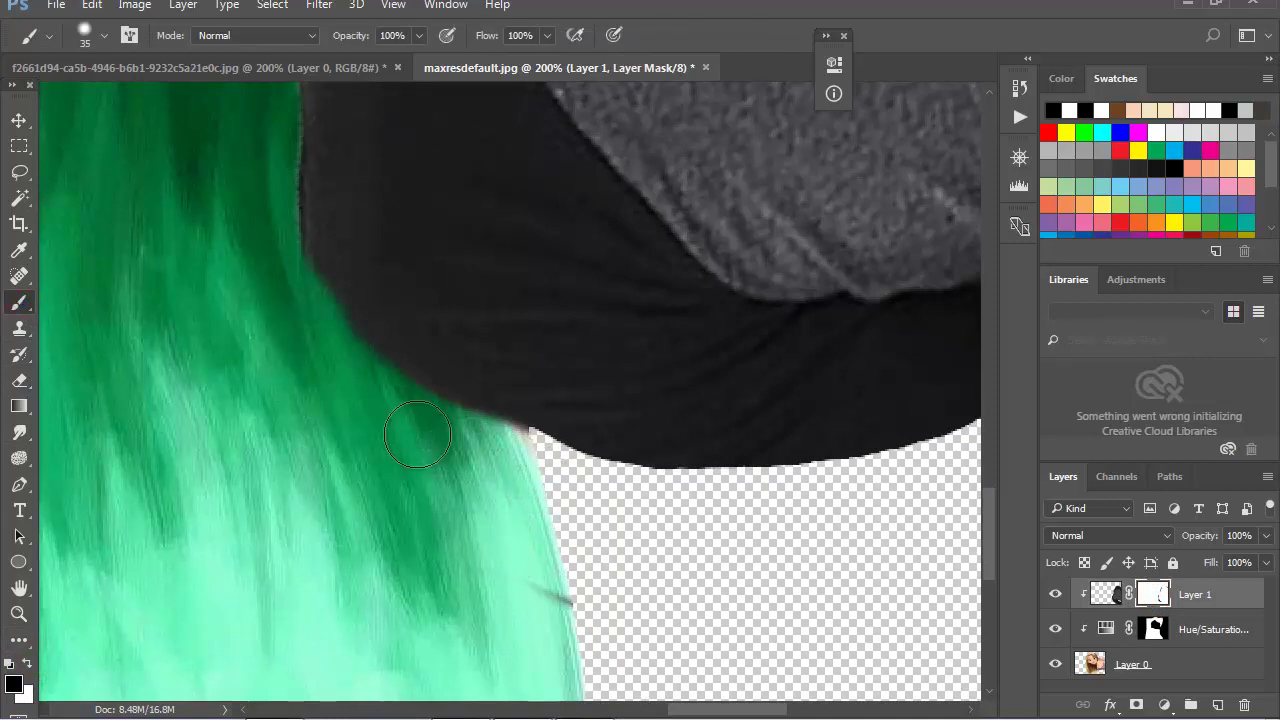
- Paint on the shirt mask to hide the dark notch beside the hair, then zoom out
left_click_drag(381, 327, 466, 594)
left_click_drag(434, 271, 317, 574)
left_click_drag(400, 214, 417, 394)
mouse_move(369, 459)
left_mouse_down()
mouse_move(299, 318)
mouse_move(286, 423)
mouse_move(310, 302)
left_mouse_up()
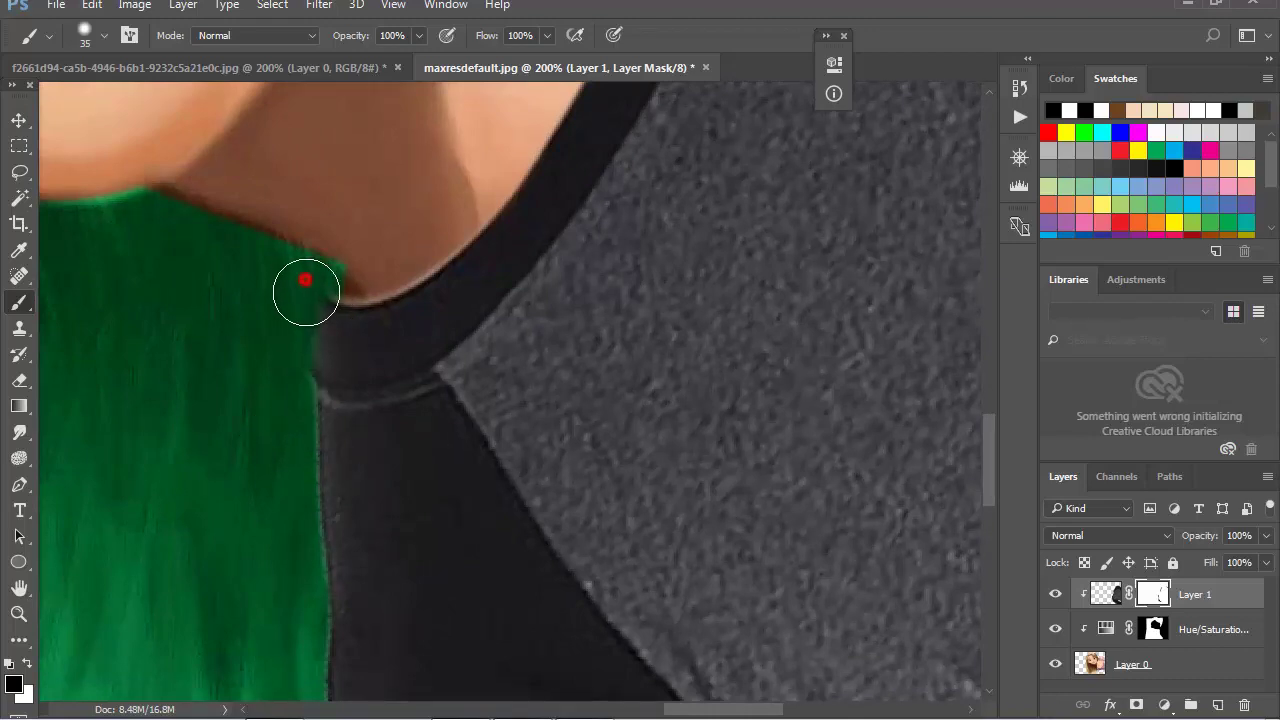
left_click_drag(434, 320, 394, 463)
left_click_drag(491, 240, 491, 266)
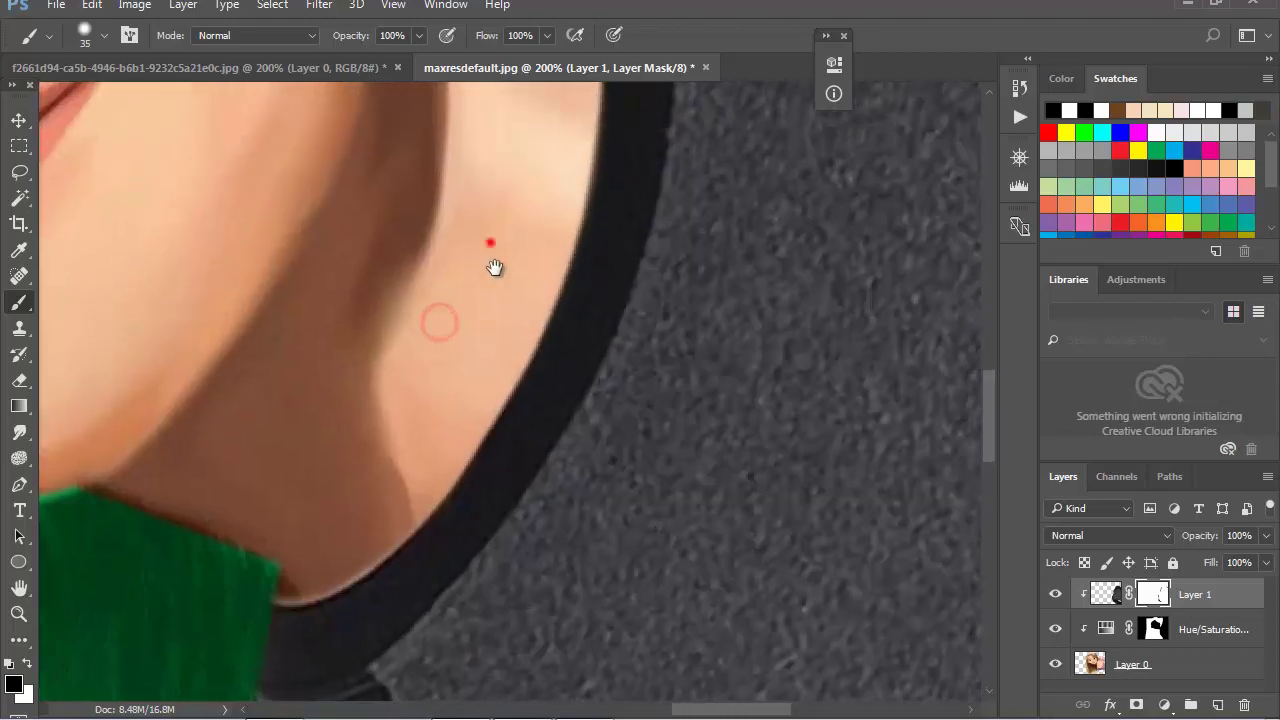
left_click_drag(526, 211, 489, 434)
left_click_drag(612, 201, 359, 444)
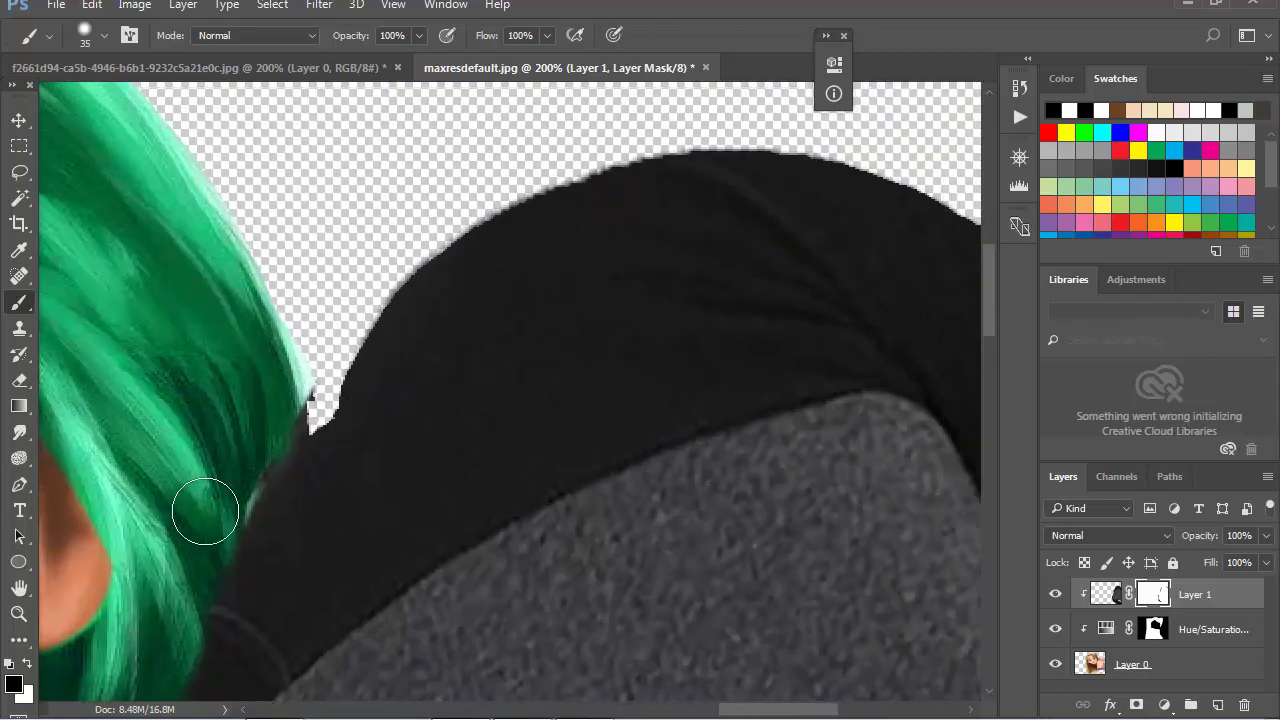
mouse_move(286, 363)
left_mouse_down()
mouse_move(278, 415)
mouse_move(334, 323)
mouse_move(272, 405)
left_mouse_up()
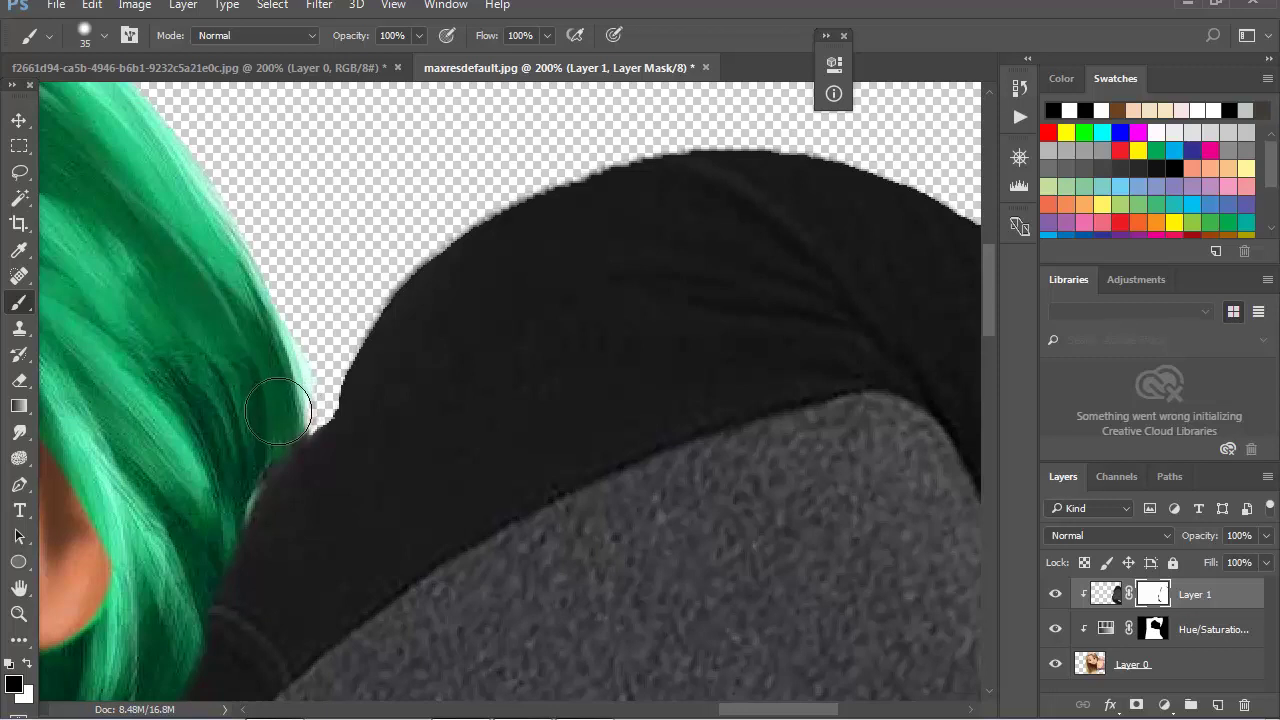
left_click(19, 614)
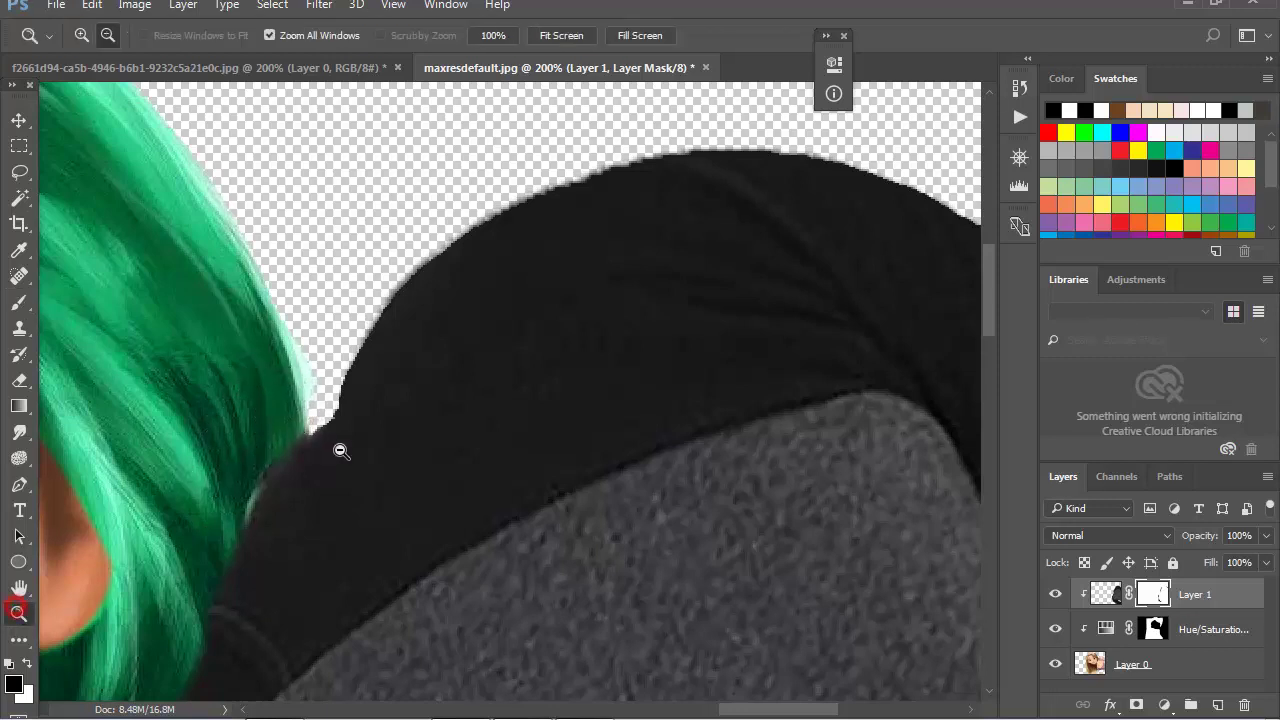
left_click(337, 448, "alt")
left_click(337, 523, "alt")
left_click(340, 550, "alt")
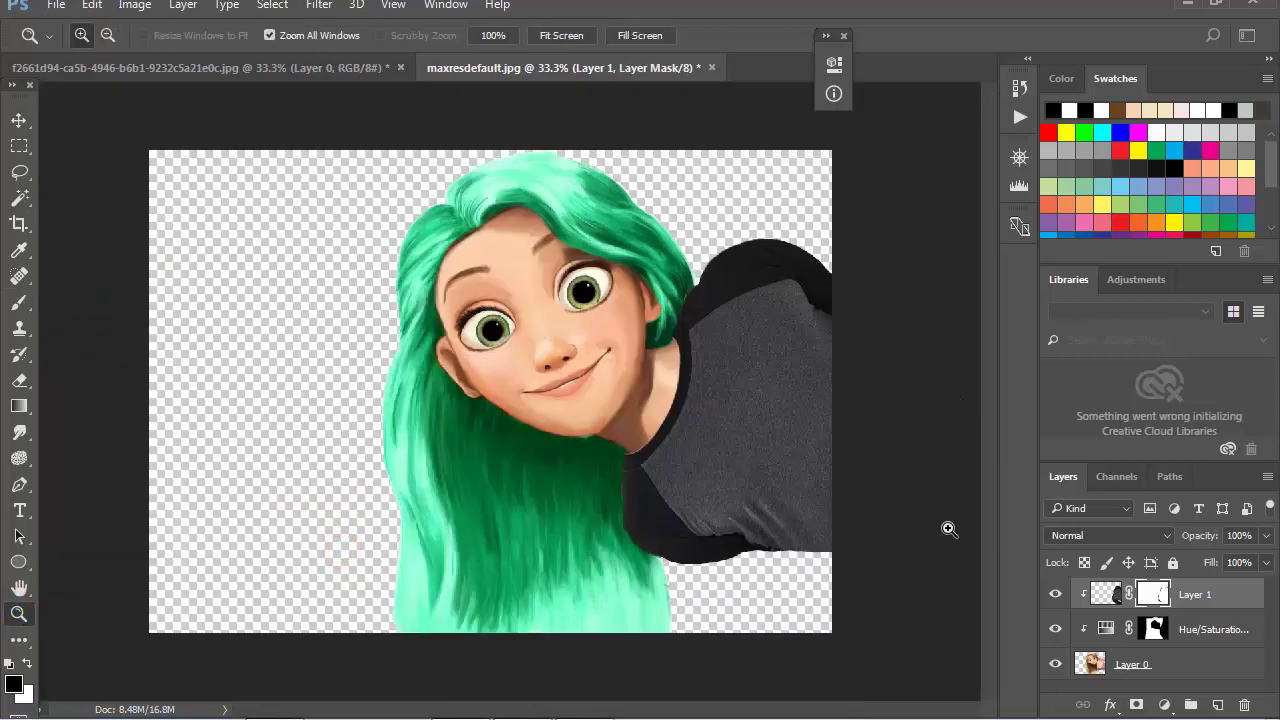
- Add a ffffff Solid Color fill layer, drag it below Layer 0, and zoom to view the result
left_click(1055, 596)
left_click(1222, 706)
left_click(1164, 705)
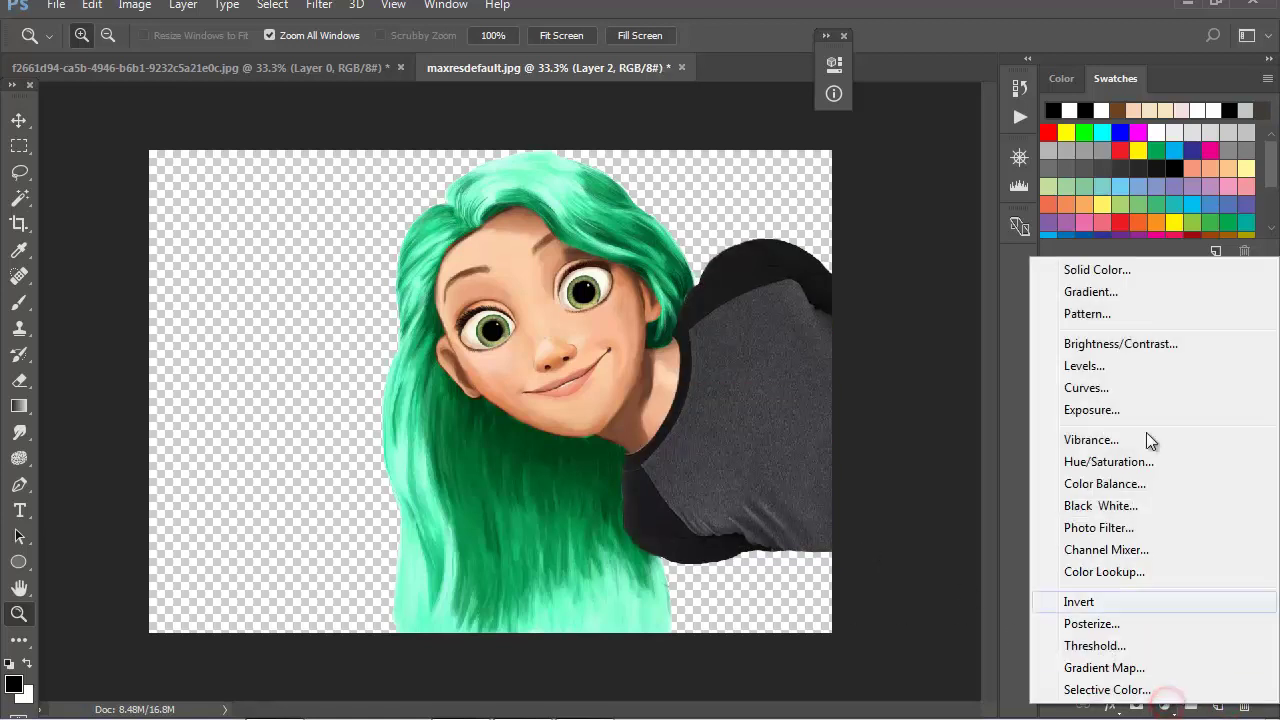
left_click(1115, 273)
type("ffffff")
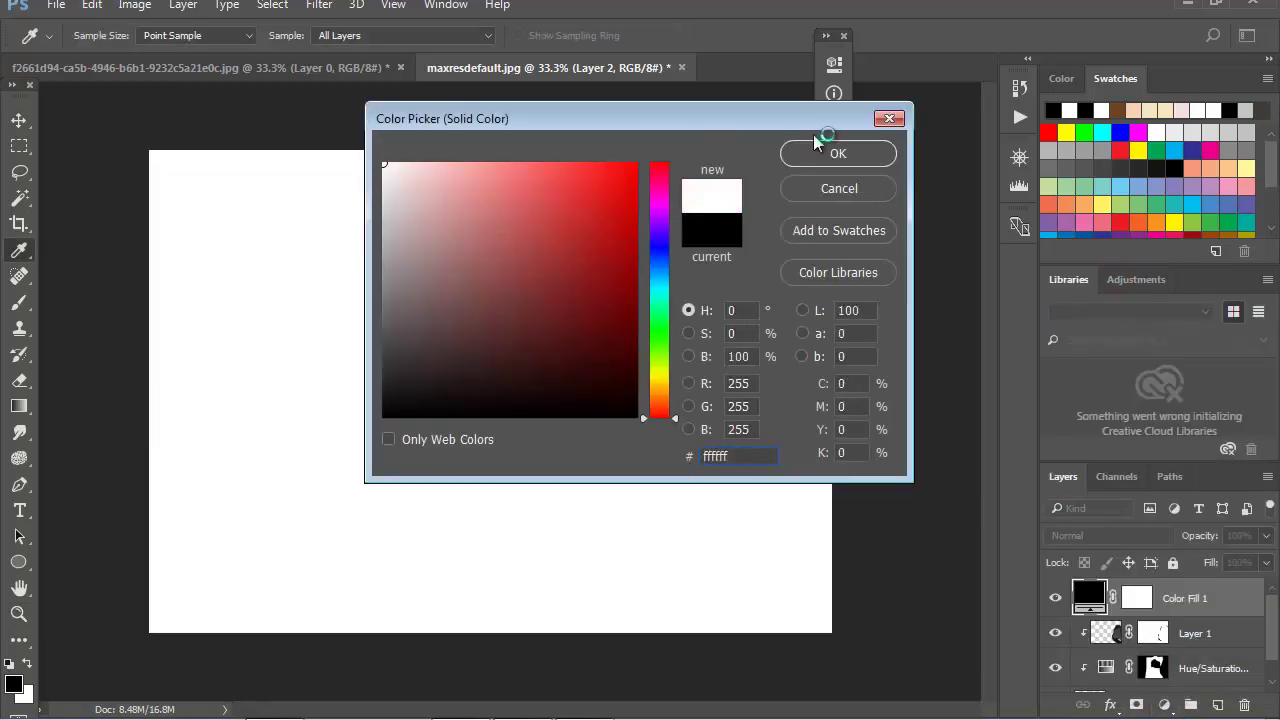
left_click(815, 140)
left_click_drag(1195, 598, 1240, 685)
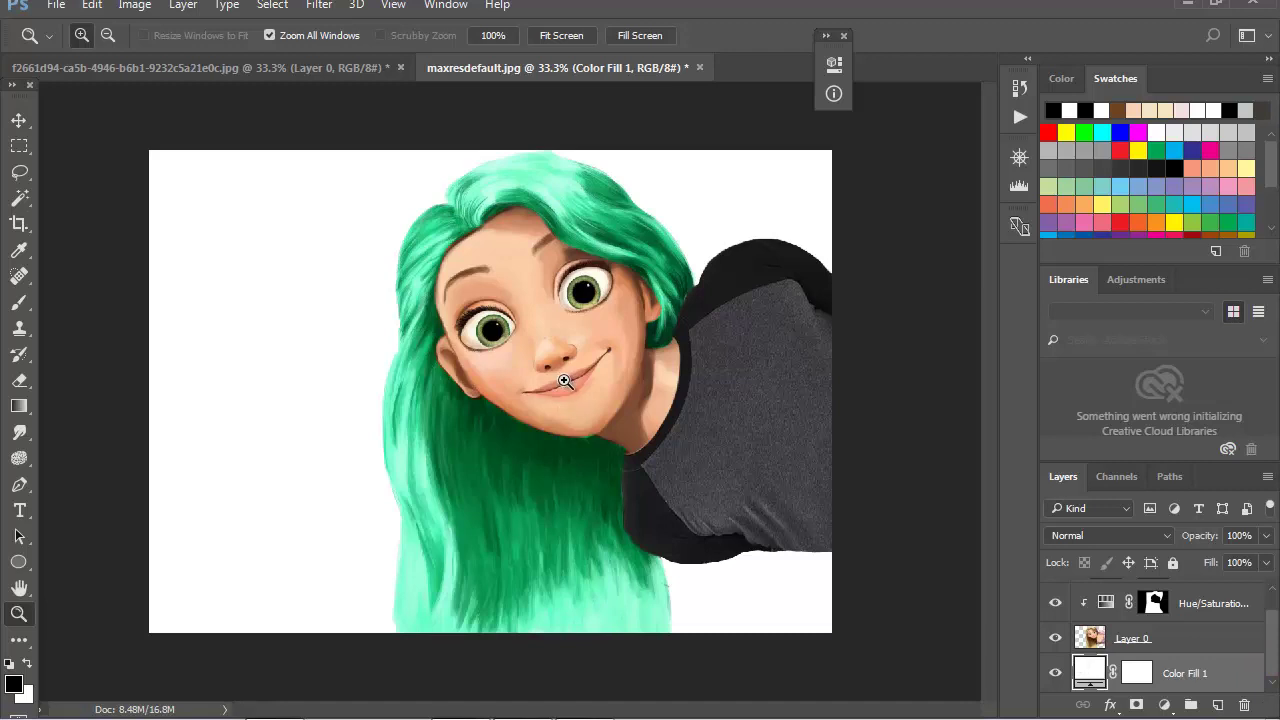
left_click(320, 471, "alt")
left_click(434, 457, "alt")
left_click(474, 434)
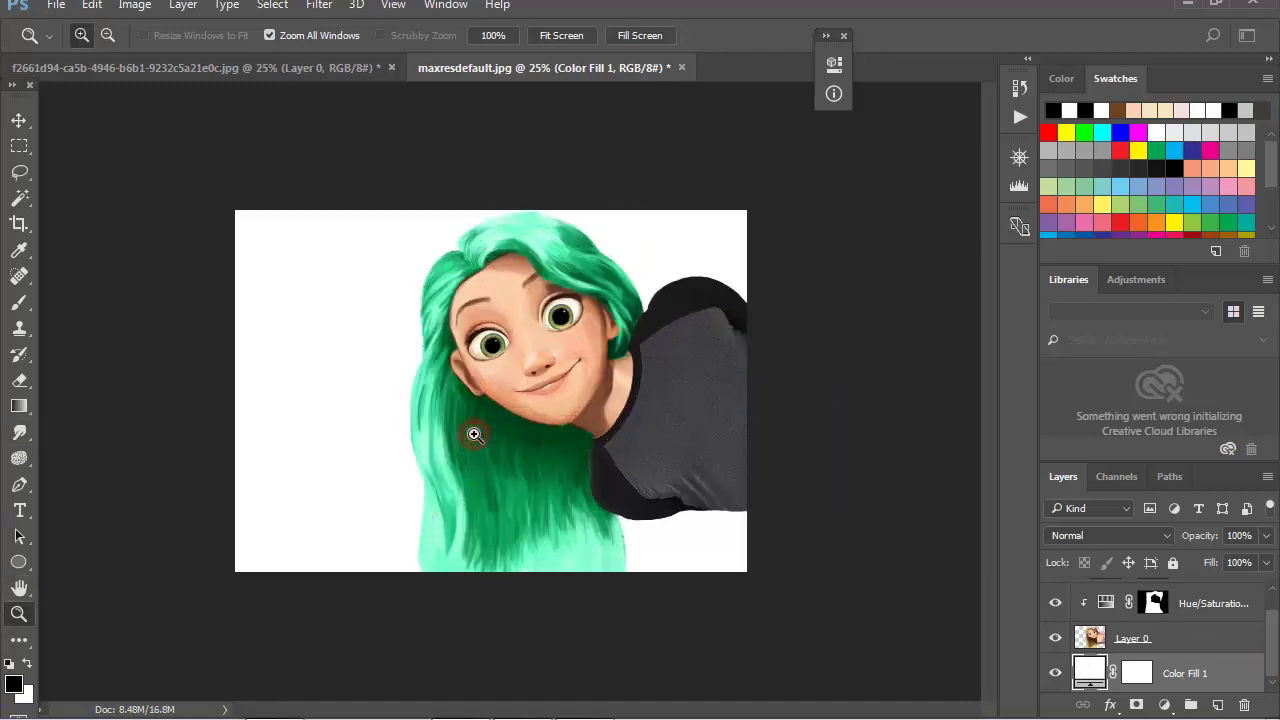
left_click(474, 434, "alt")
left_click(474, 427)
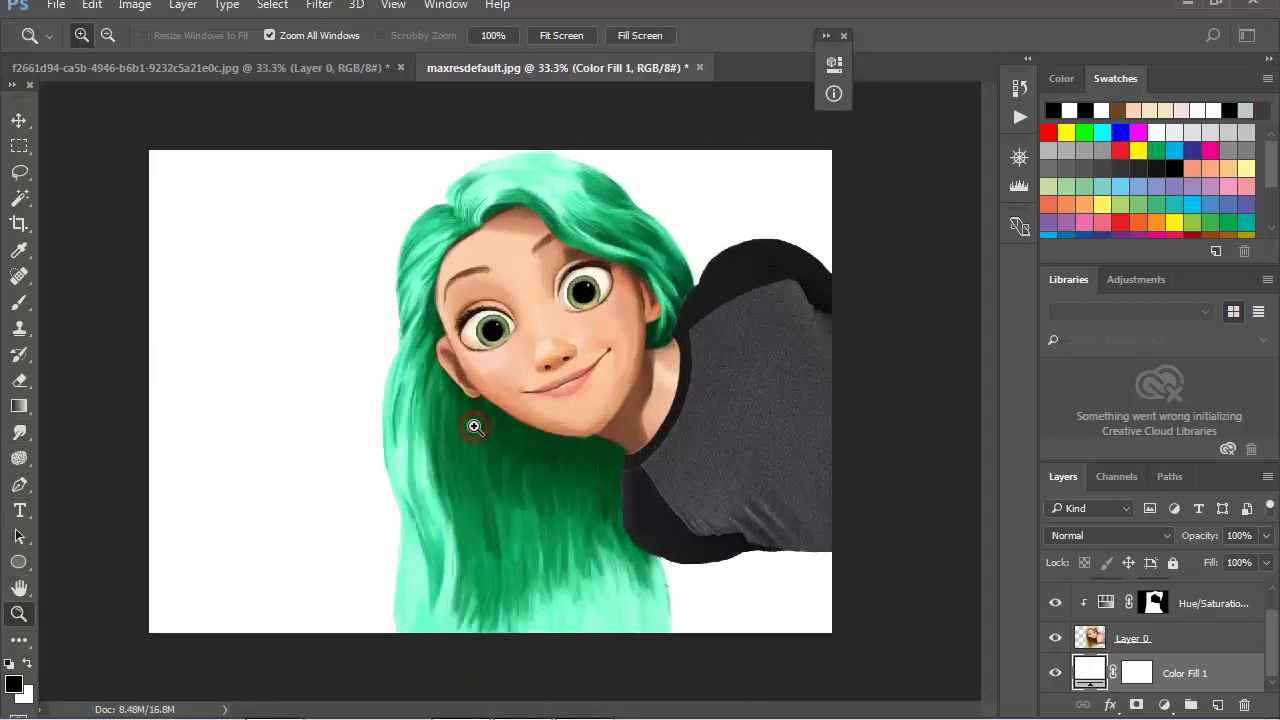